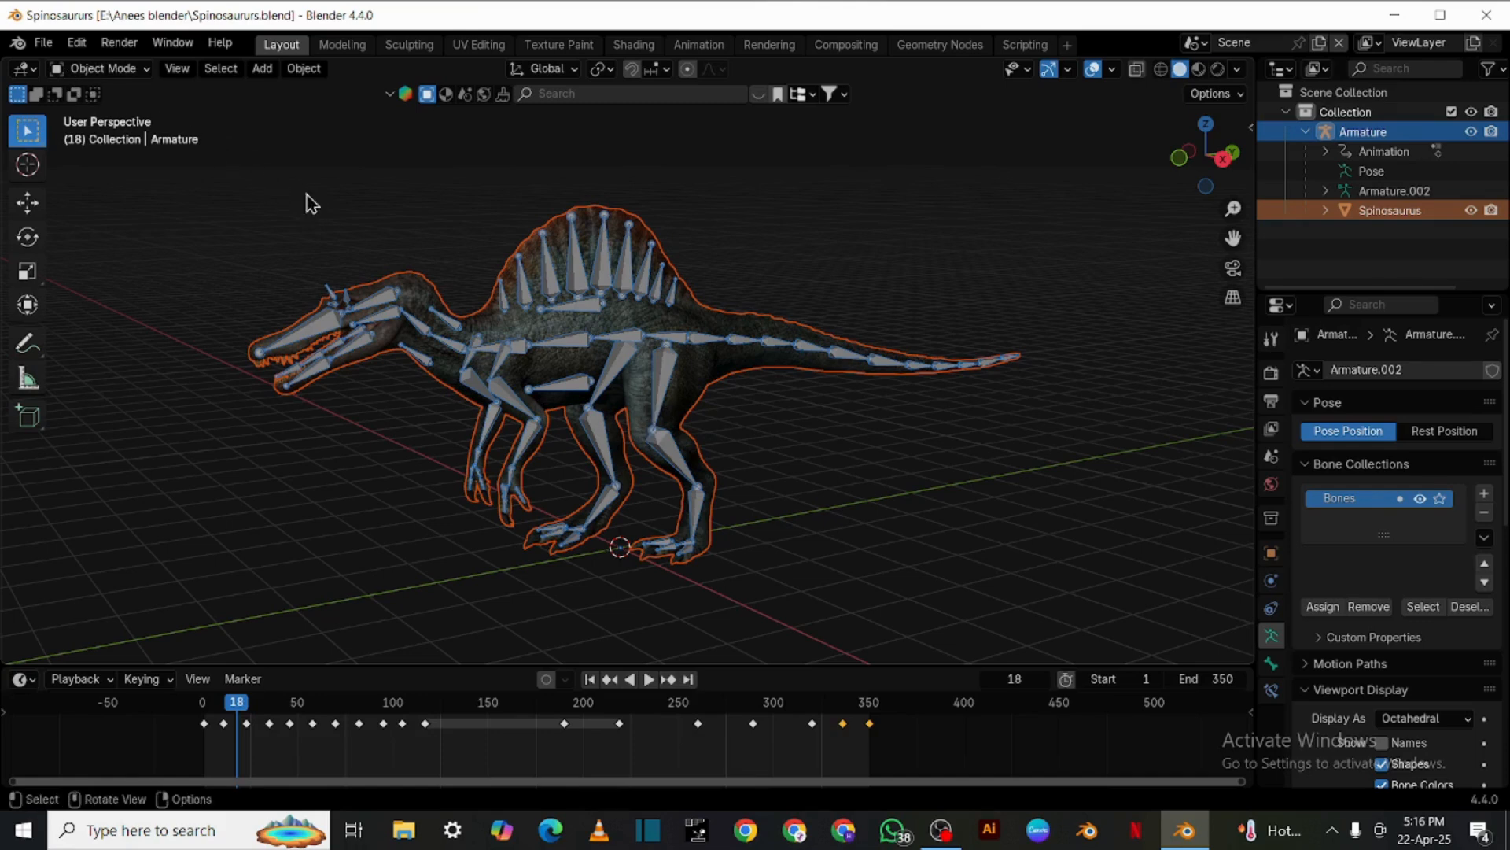
# Start an FBX export of the rigged Spinosaurus scene with the path mode set to Copy
pyautogui.click(45, 44)
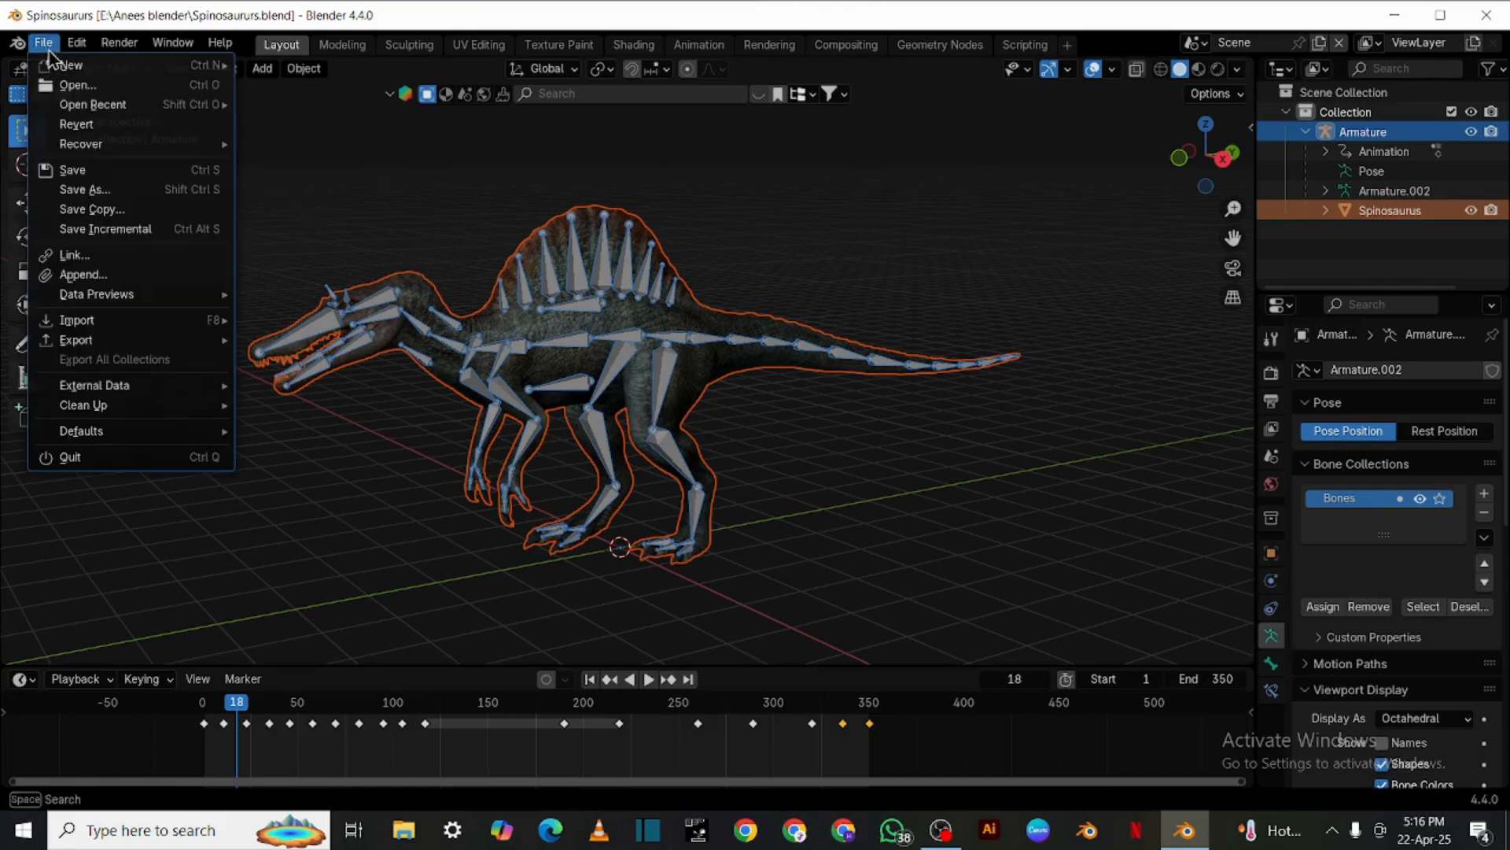
pyautogui.moveTo(90, 339)
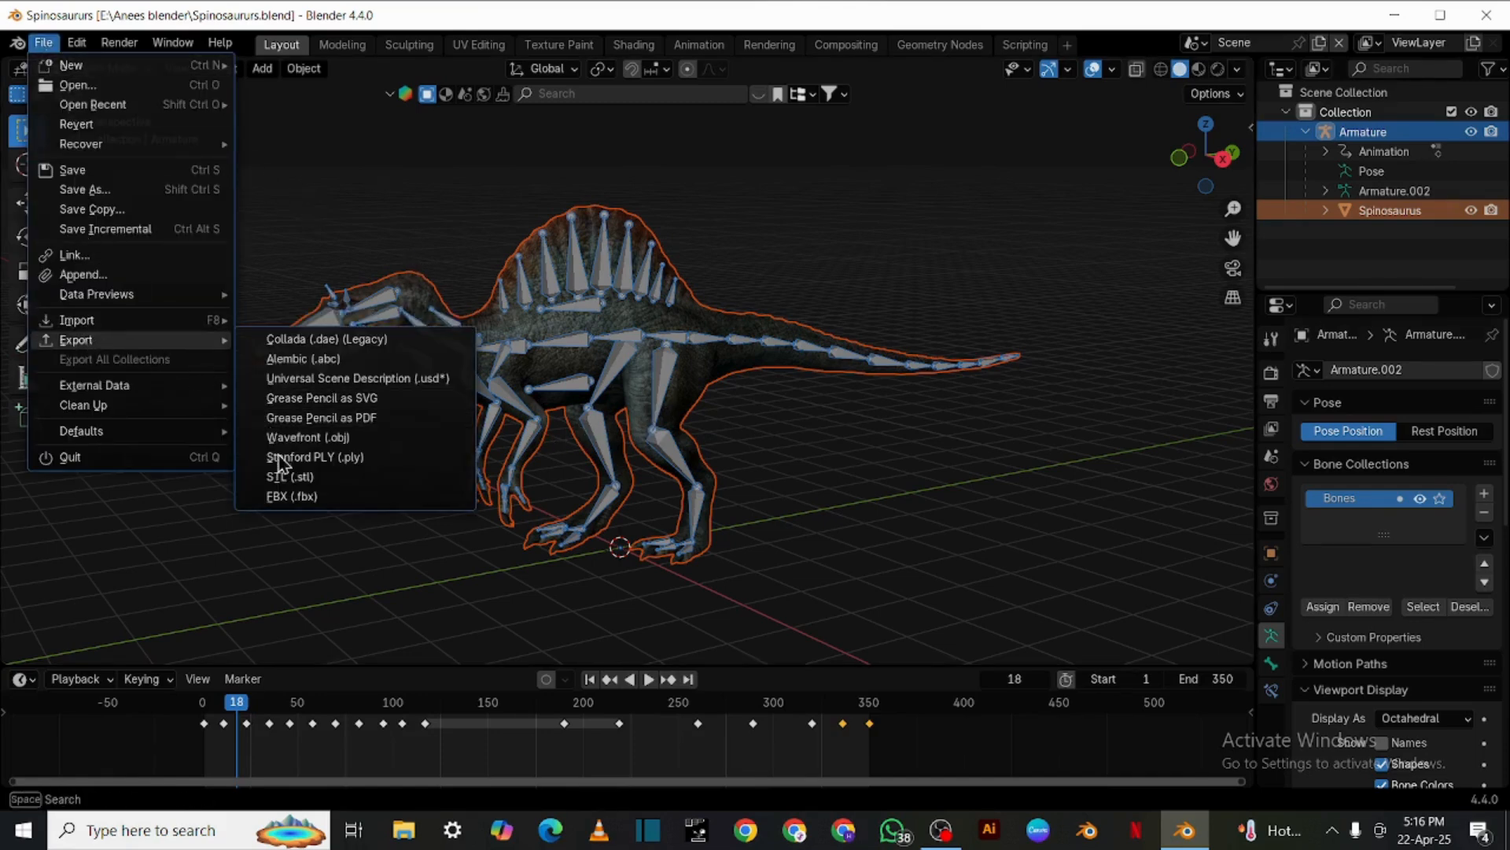
pyautogui.click(287, 496)
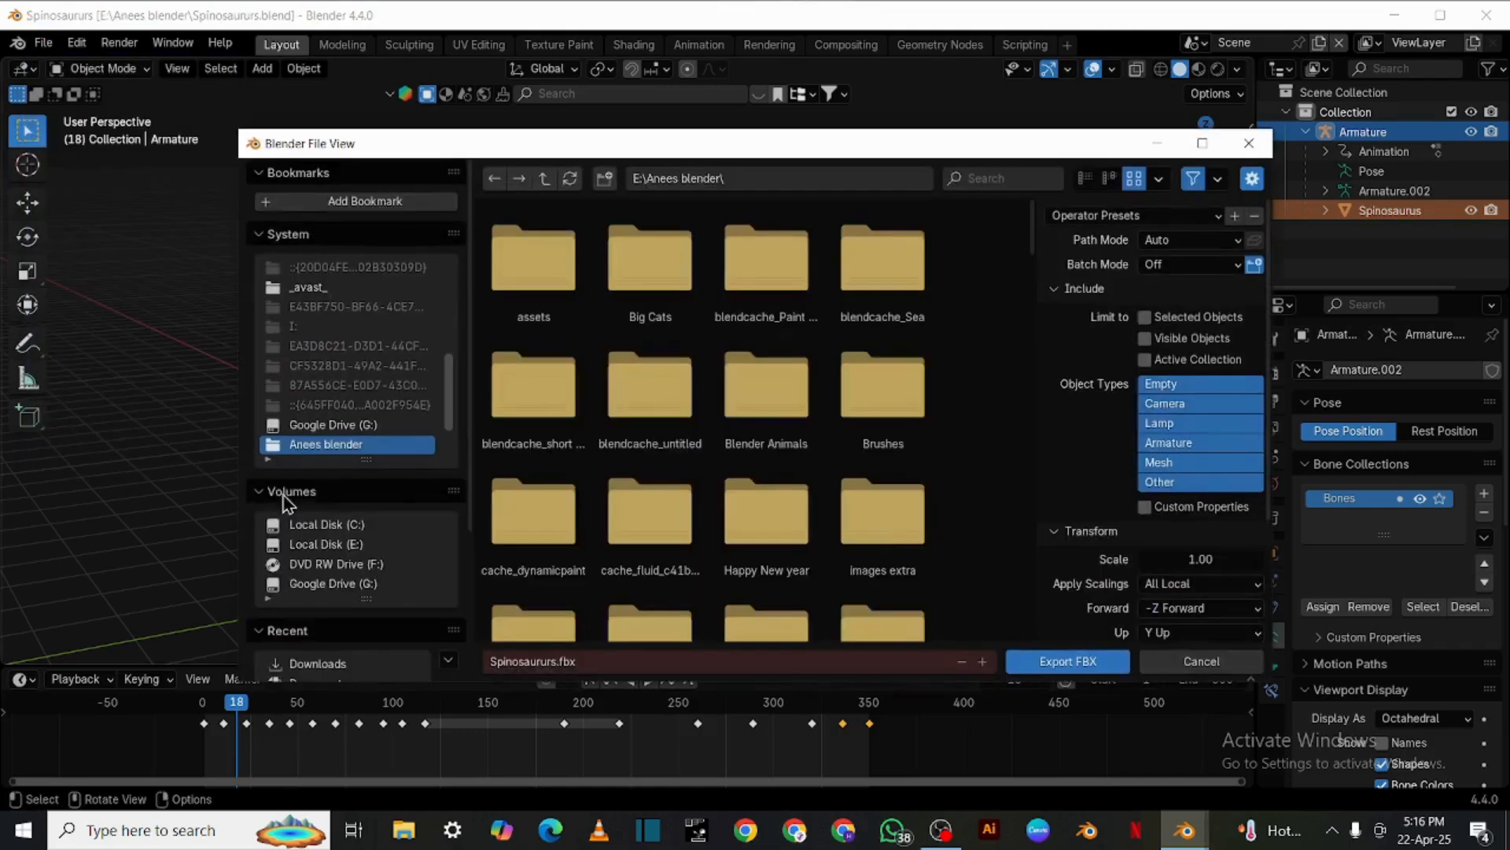
pyautogui.click(1184, 245)
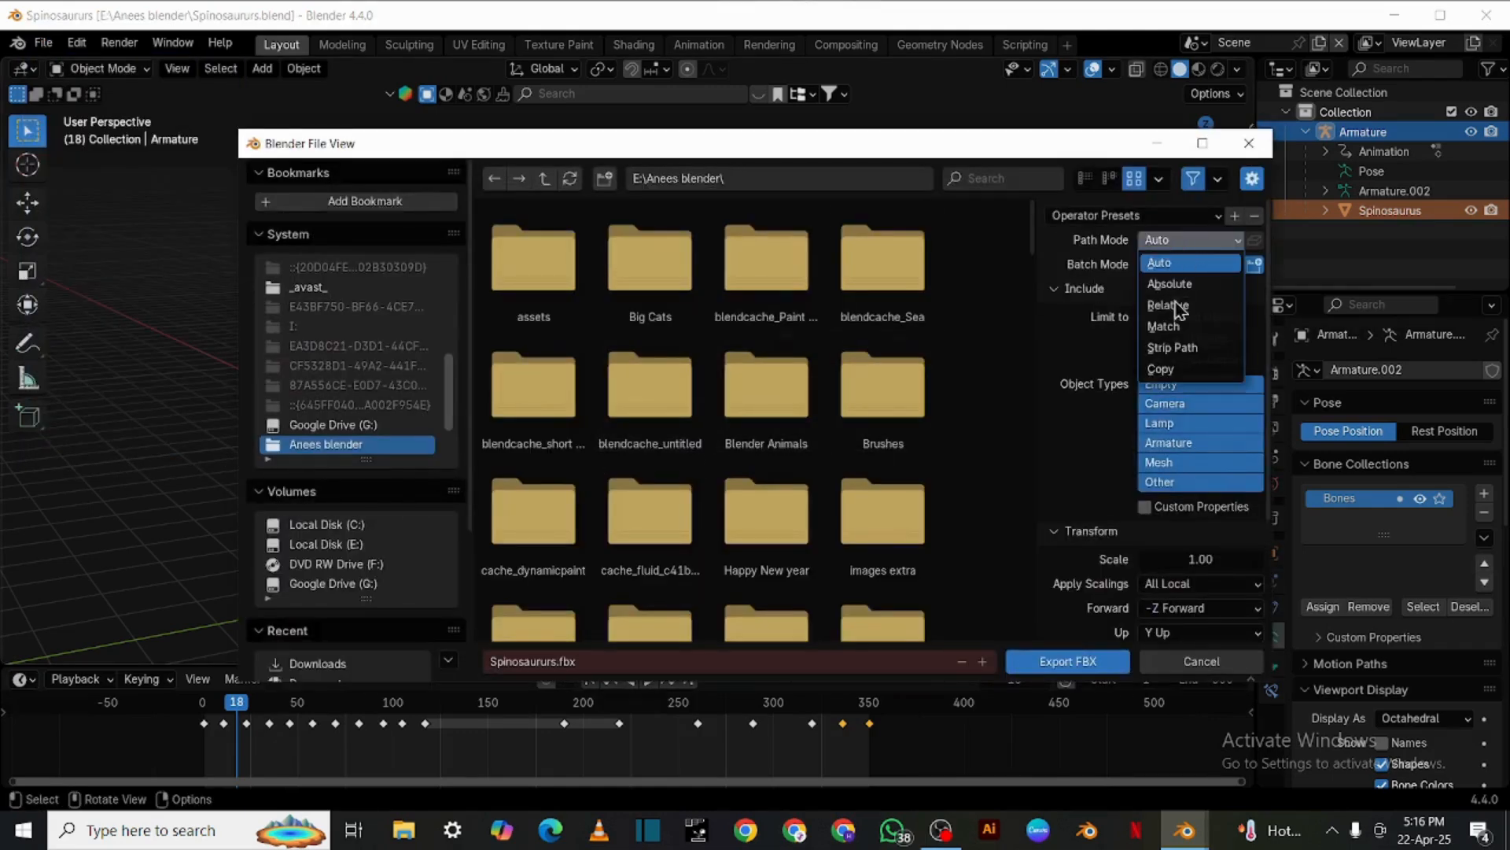
pyautogui.click(1198, 341)
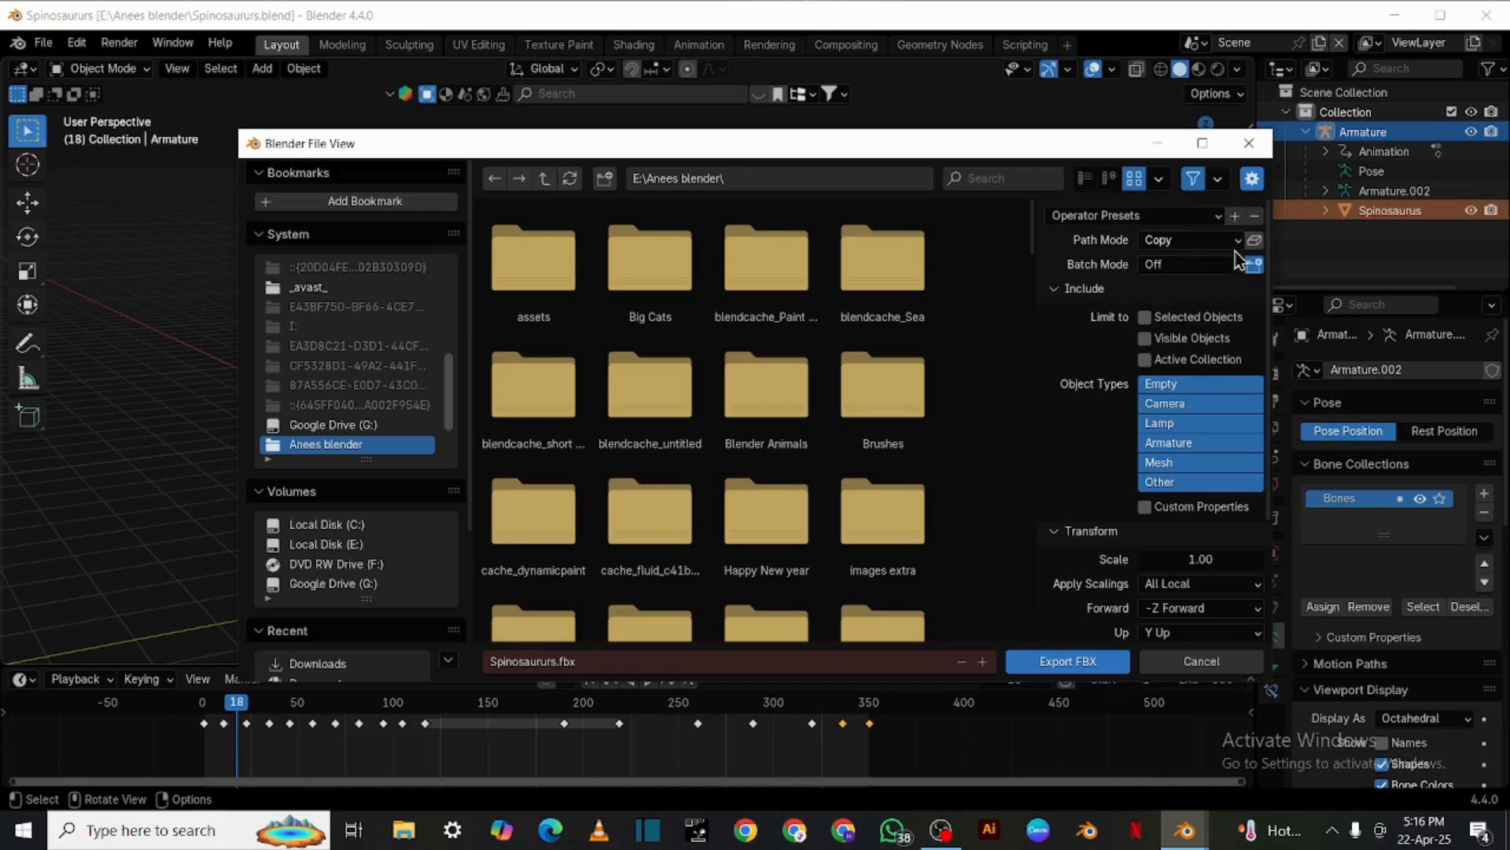
# Turn off Add Leaf Bones in the armature options of the FBX export
pyautogui.moveTo(1266, 302); pyautogui.dragTo(1173, 633)
pyautogui.click(1127, 601)
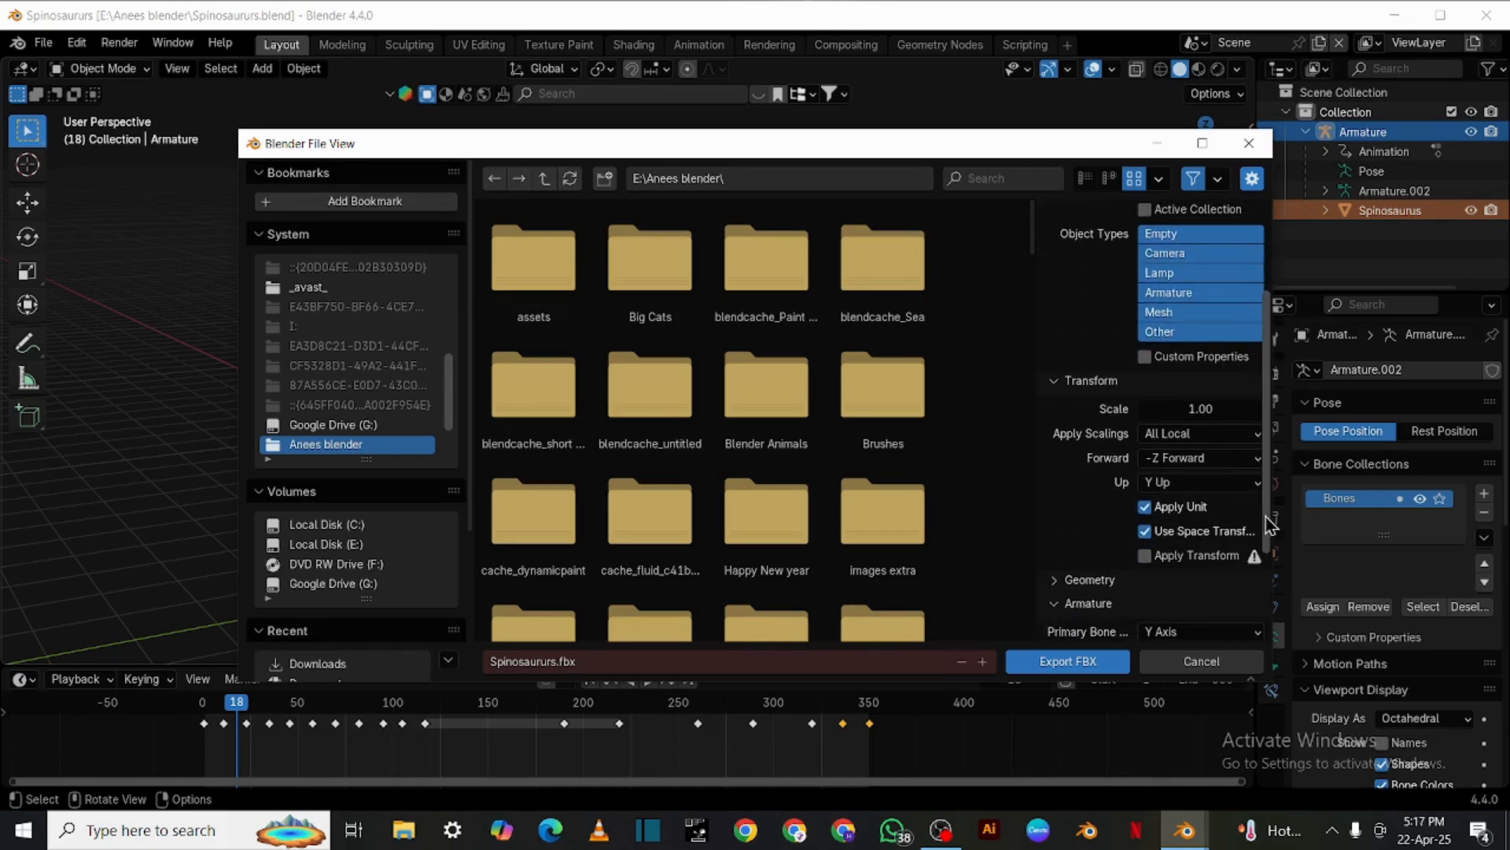
pyautogui.scroll(-3, 1221, 592)
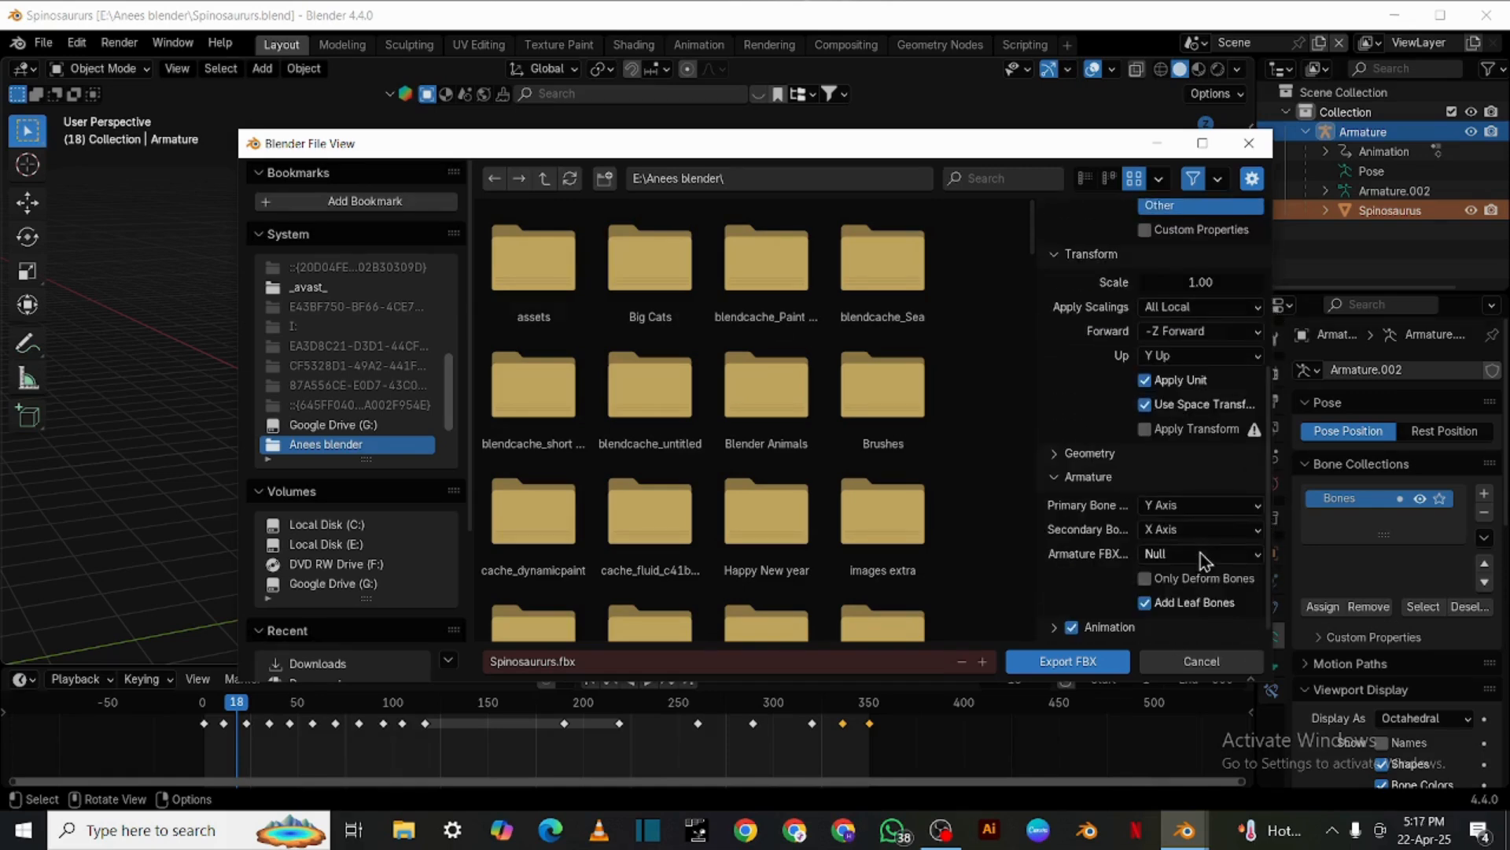
pyautogui.click(1184, 602)
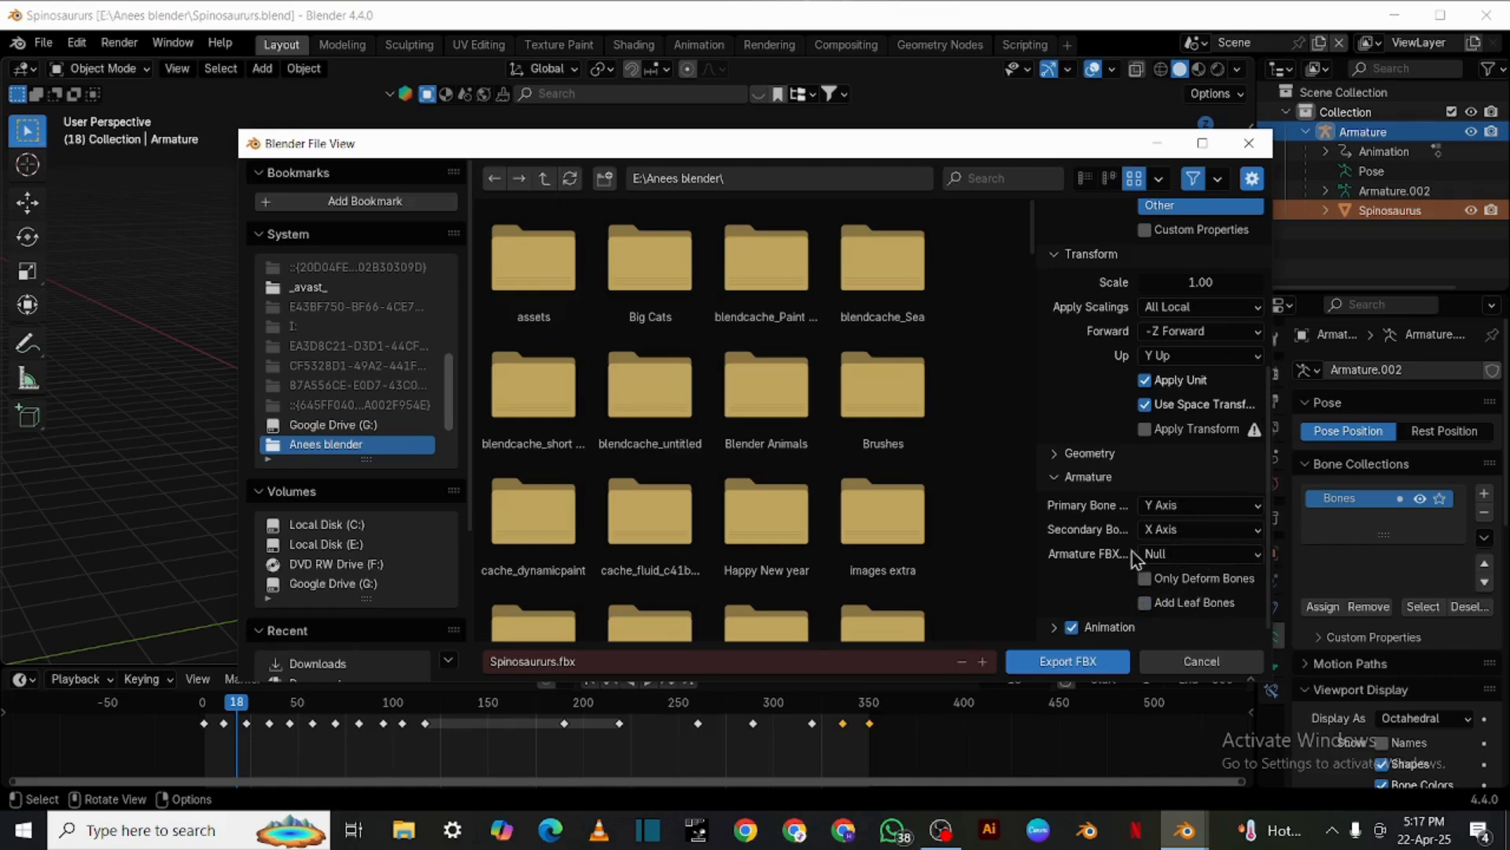
pyautogui.click(1105, 482)
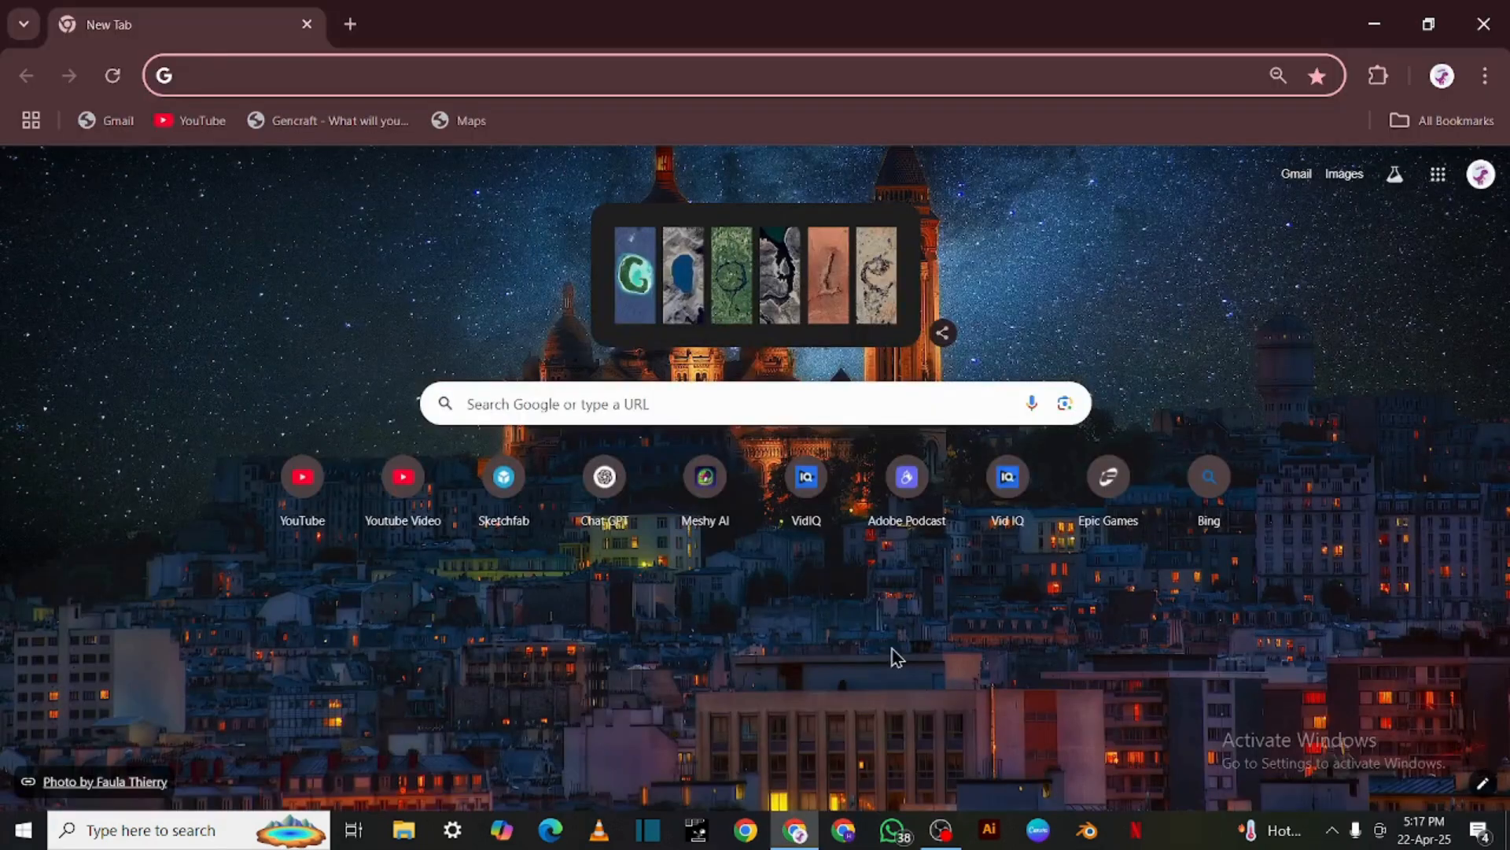
# Switch to Sketchfab in the browser and upload Spinosaurus.fbx as a new model
pyautogui.click(515, 515)
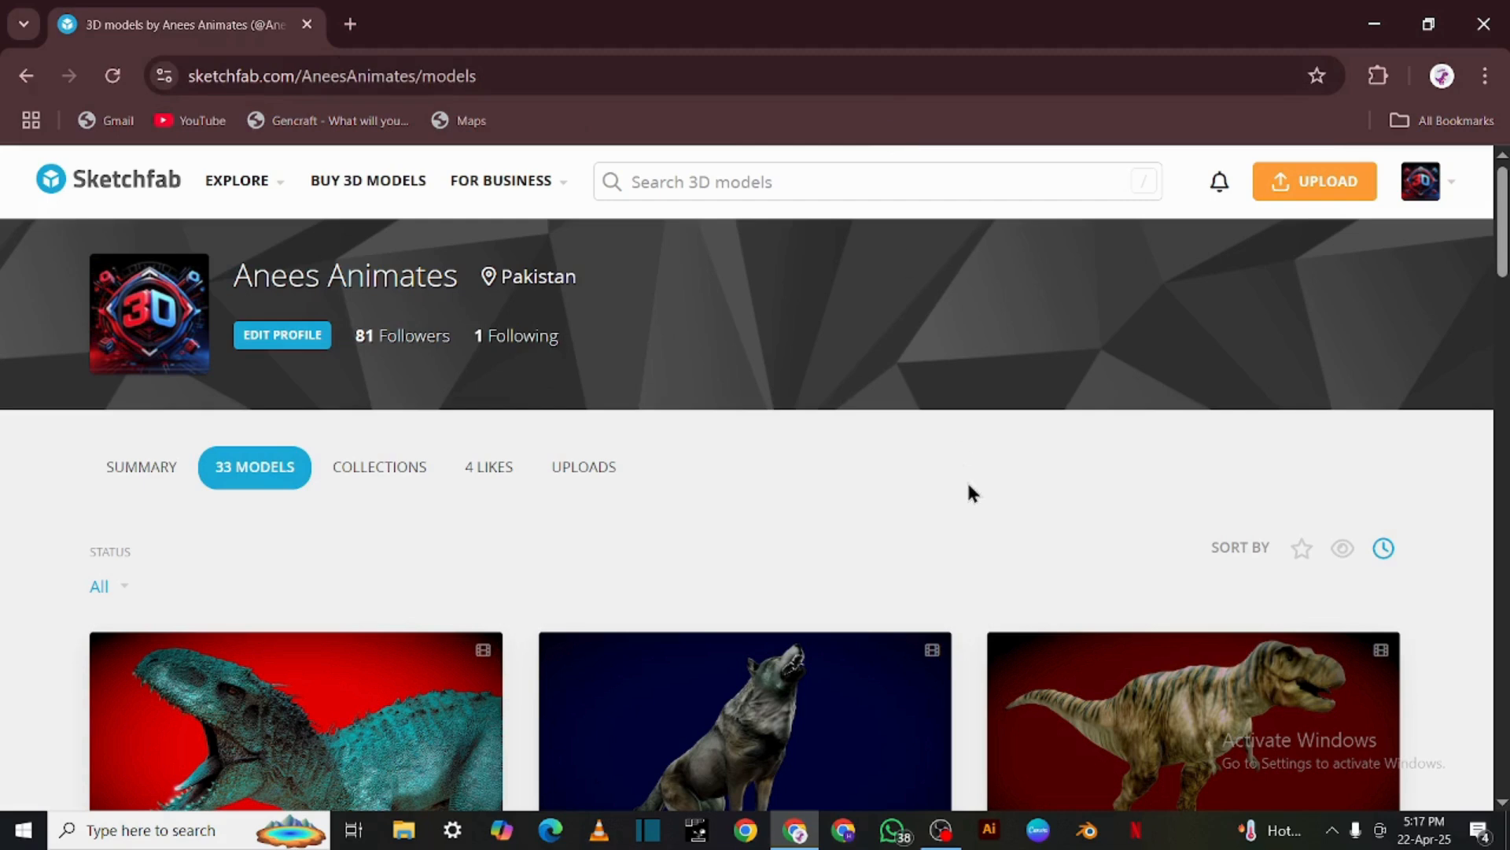
pyautogui.click(1318, 185)
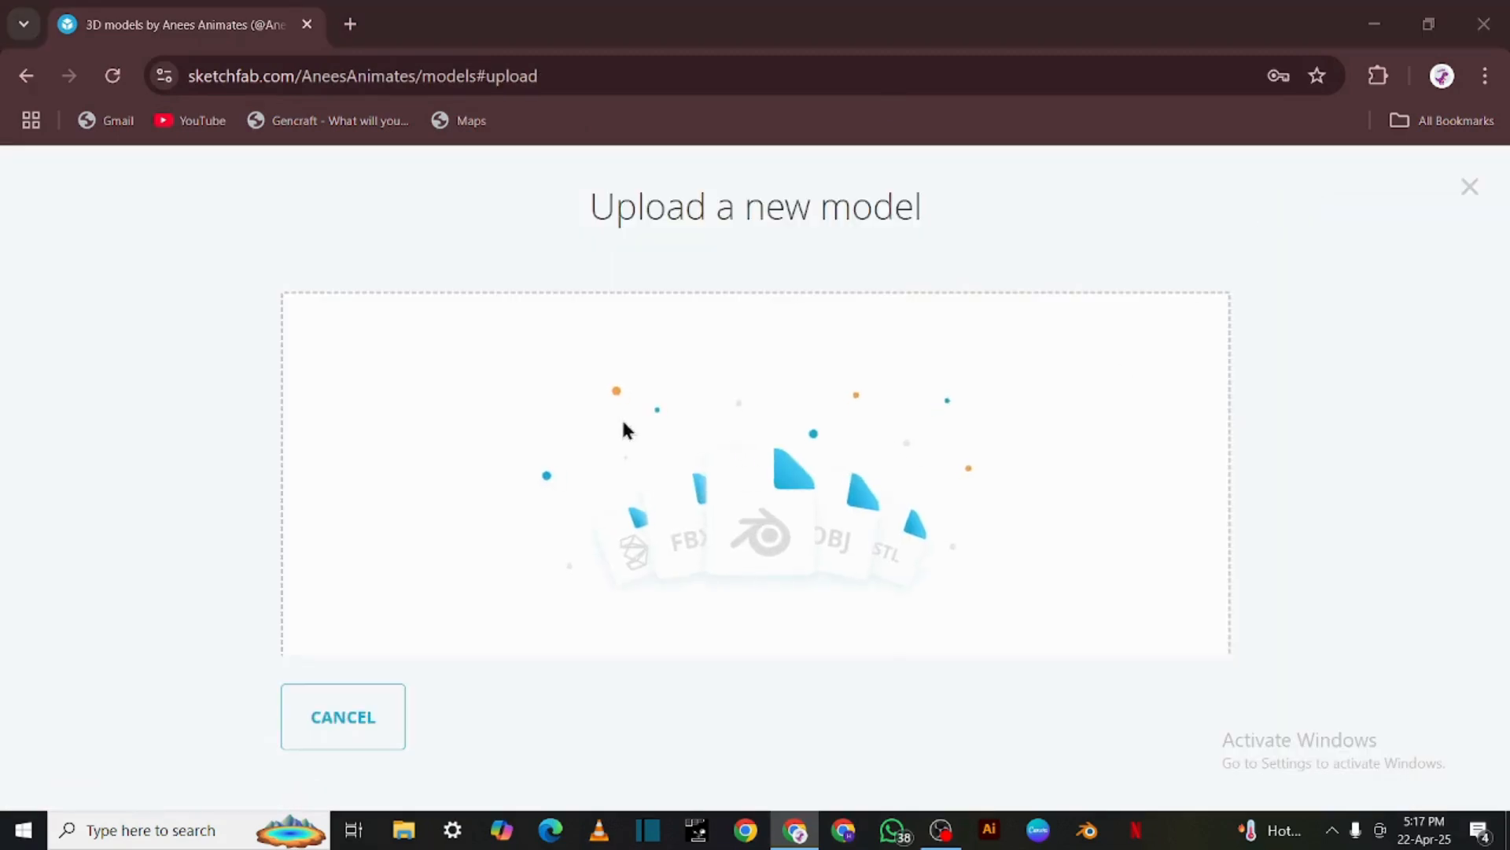
pyautogui.click(624, 428)
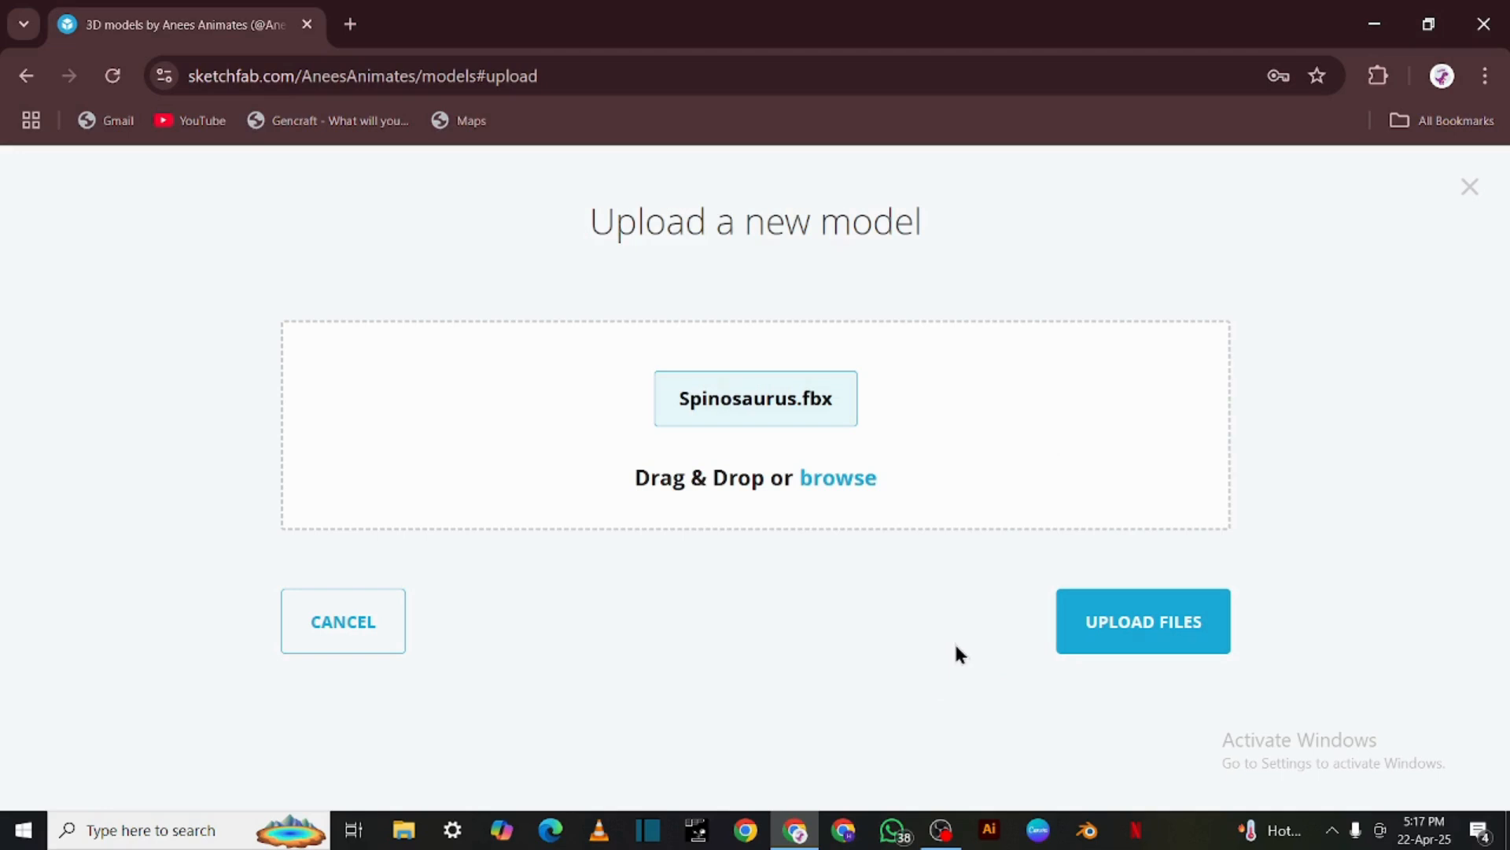
pyautogui.click(1130, 614)
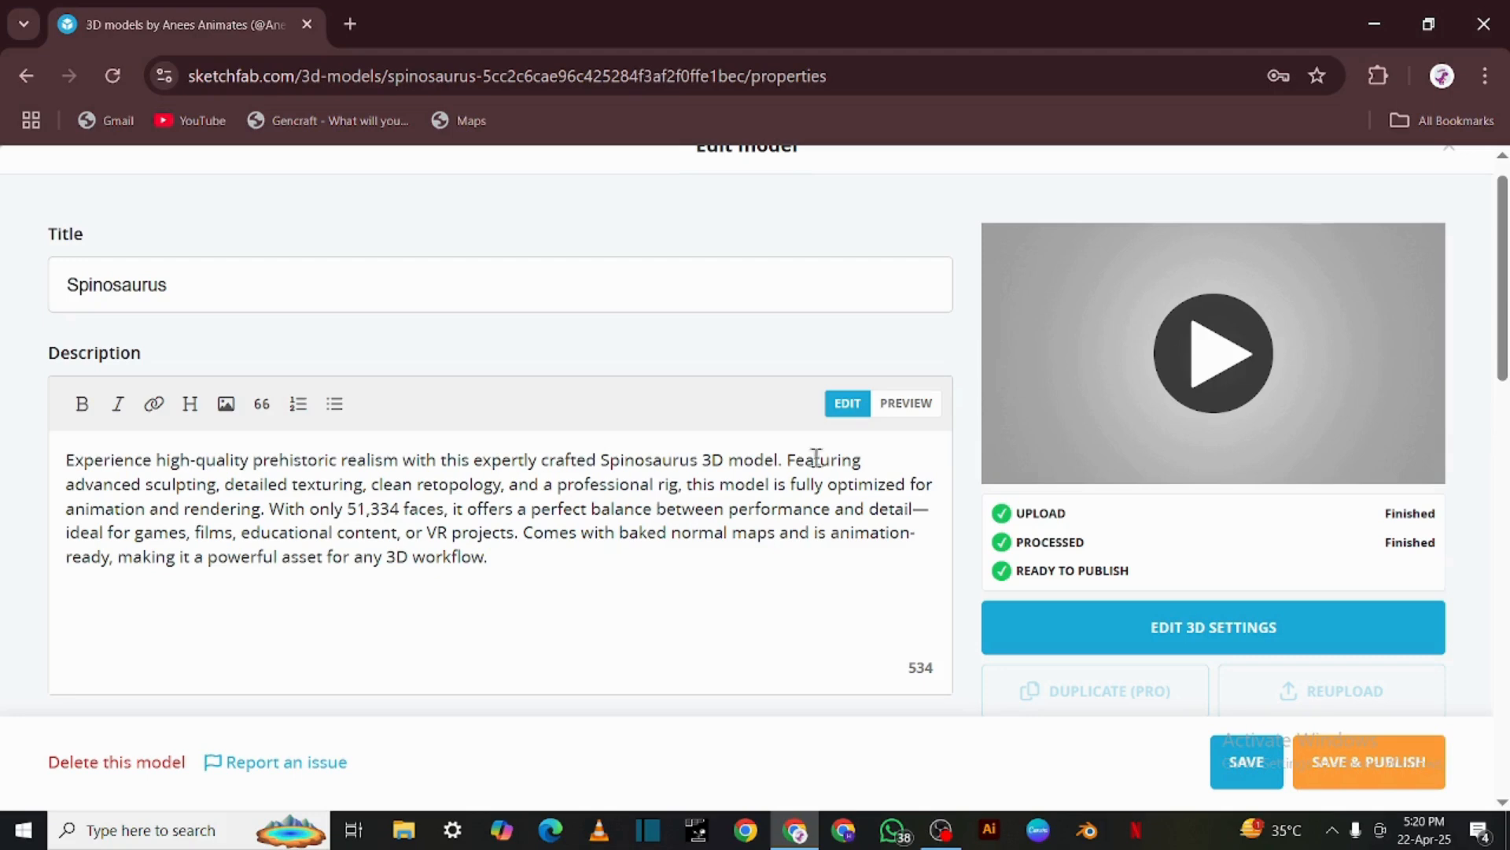
# Assign the Animals & Pets category to the uploaded Spinosaurus model
pyautogui.scroll(-2, 1498, 315)
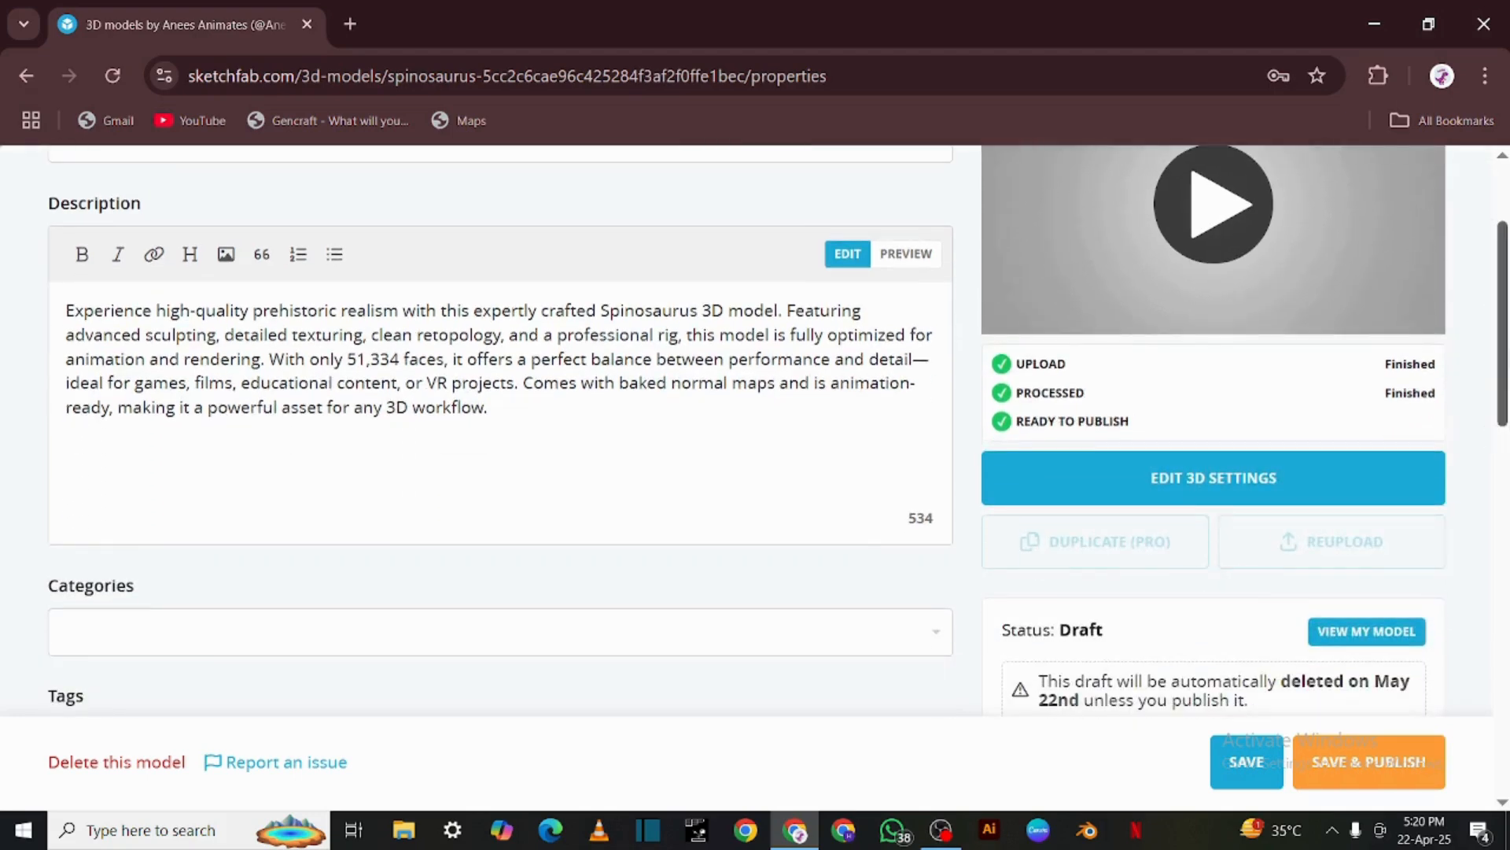
pyautogui.scroll(-4, 936, 393)
pyautogui.click(932, 351)
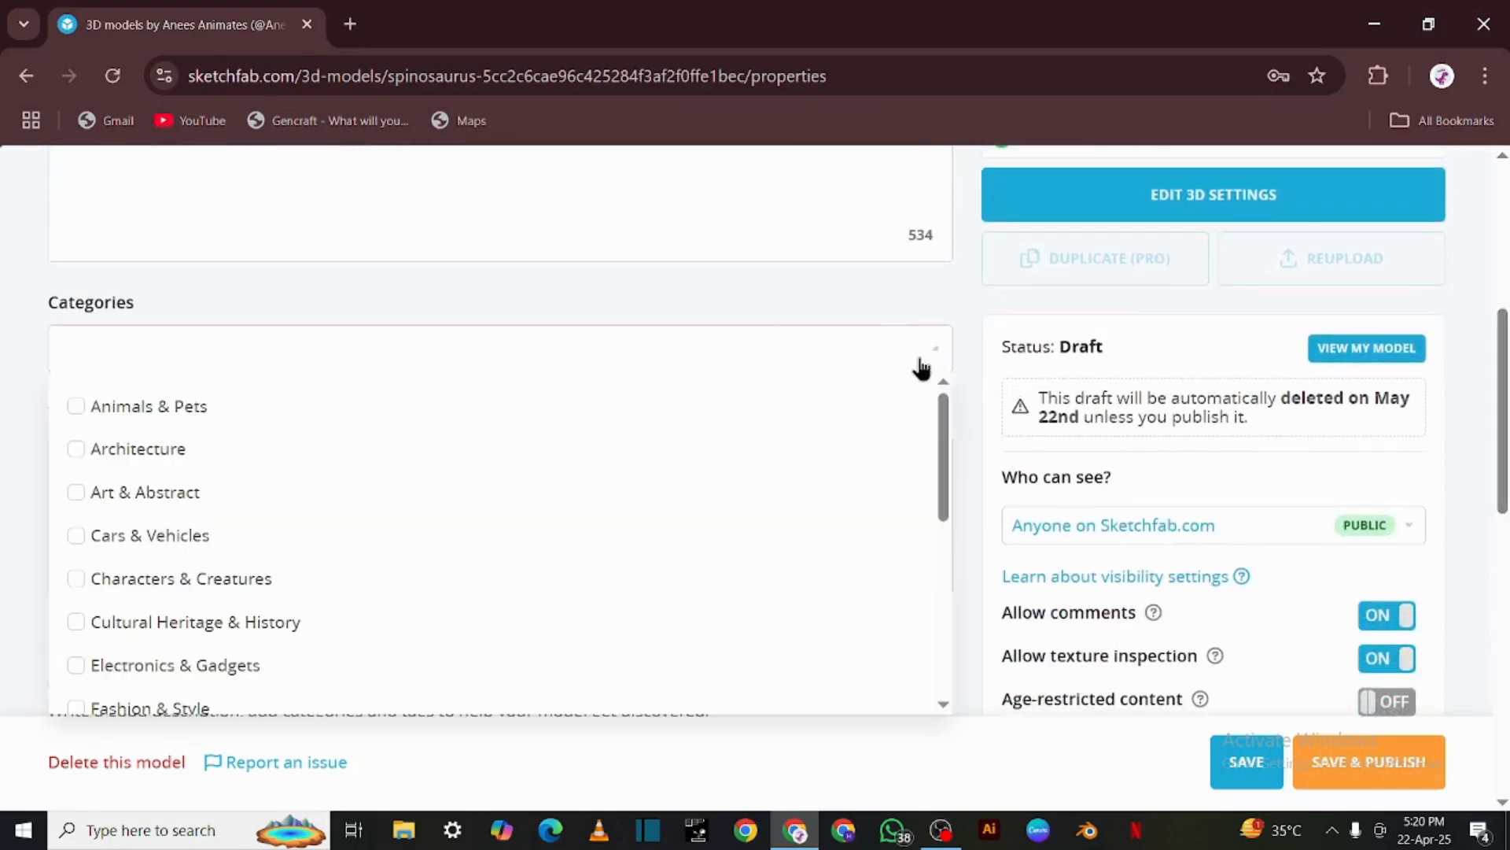
pyautogui.click(717, 425)
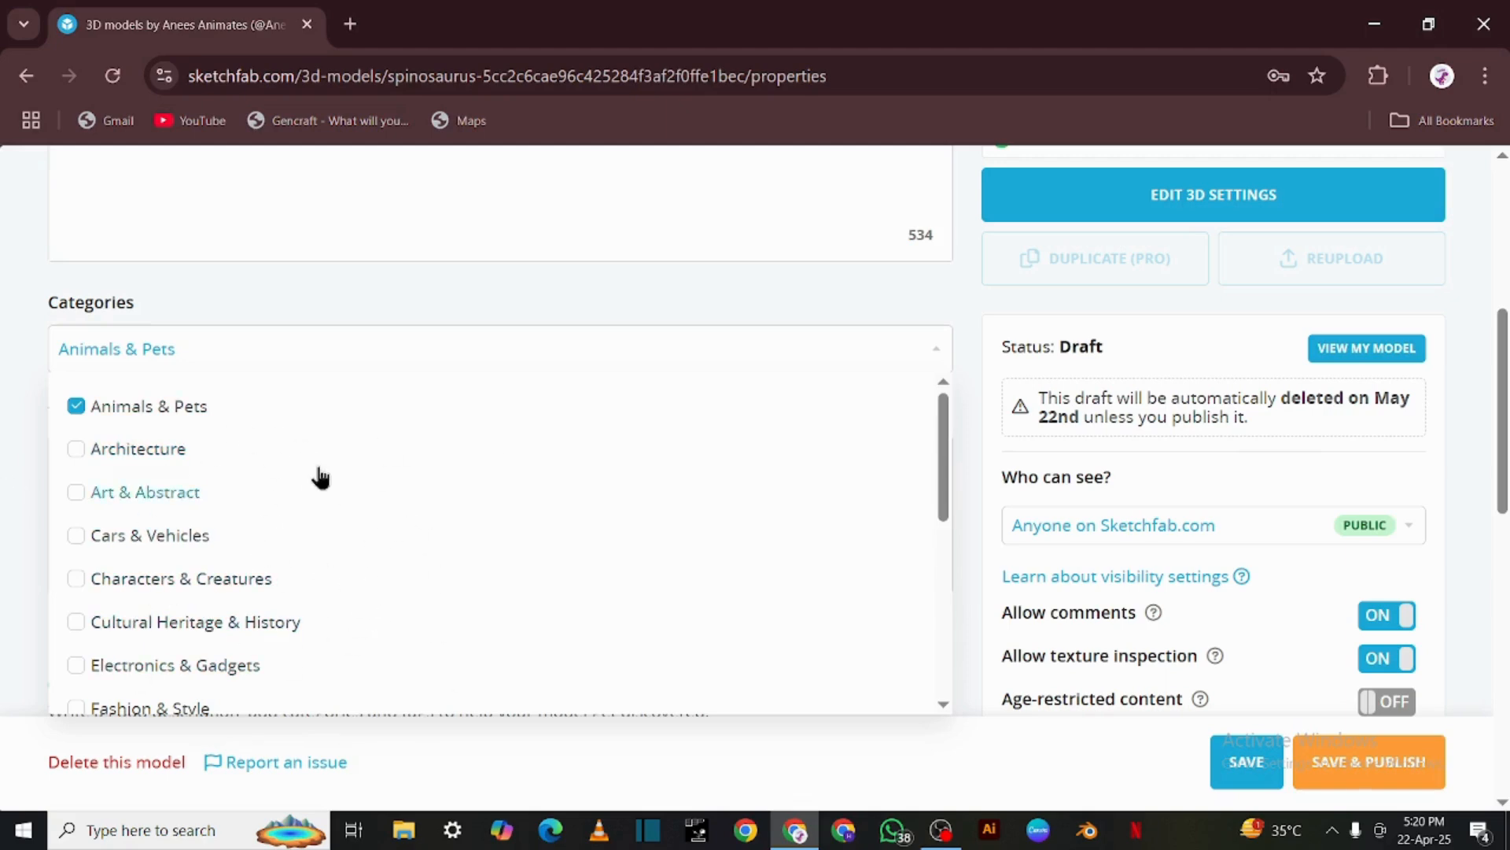
pyautogui.click(2, 450)
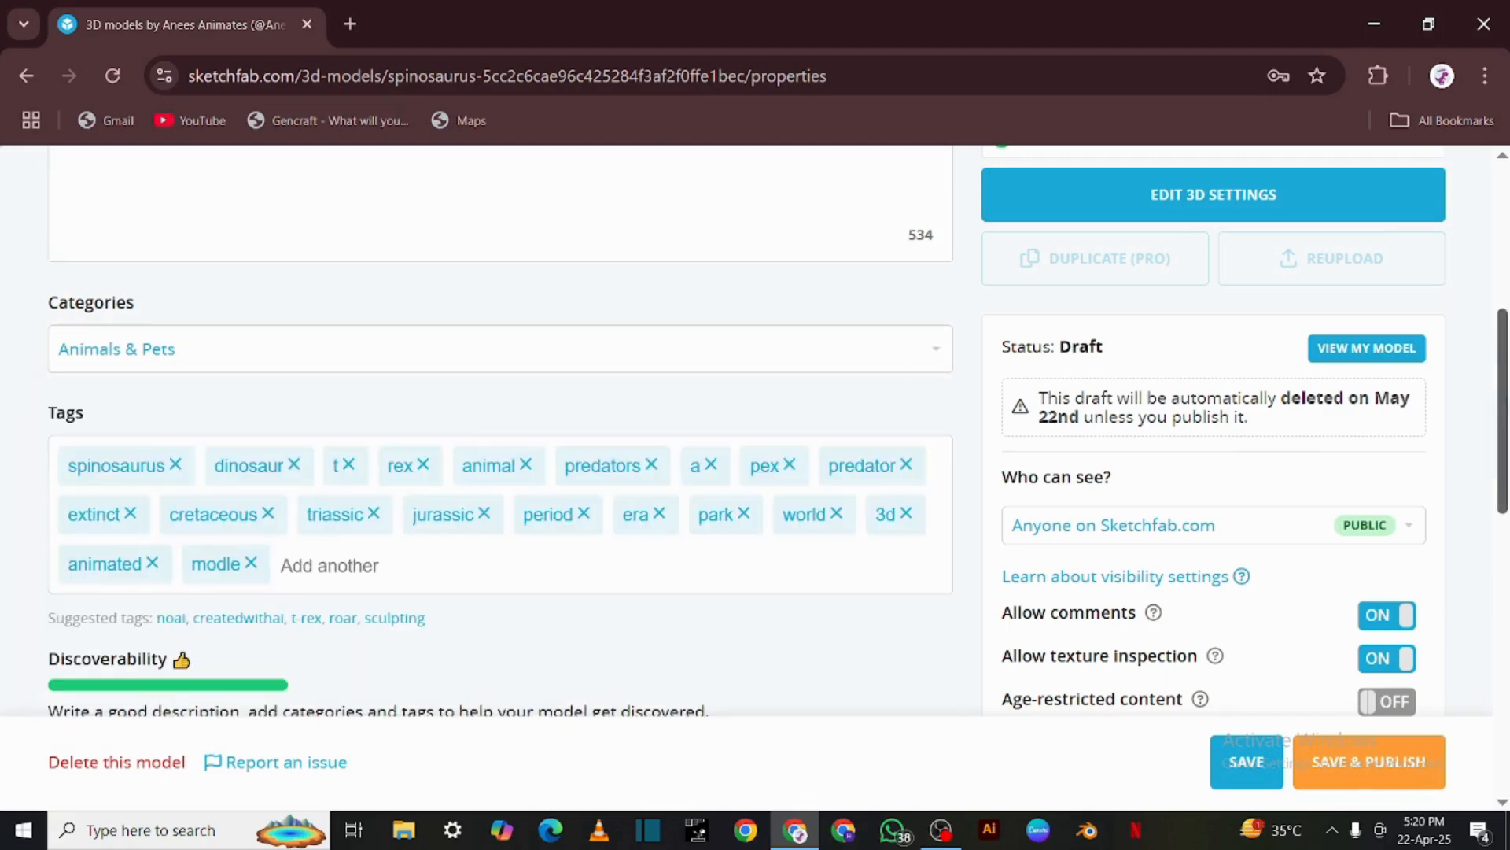
# Set the model's download option to Free
pyautogui.scroll(-4, 8, 450)
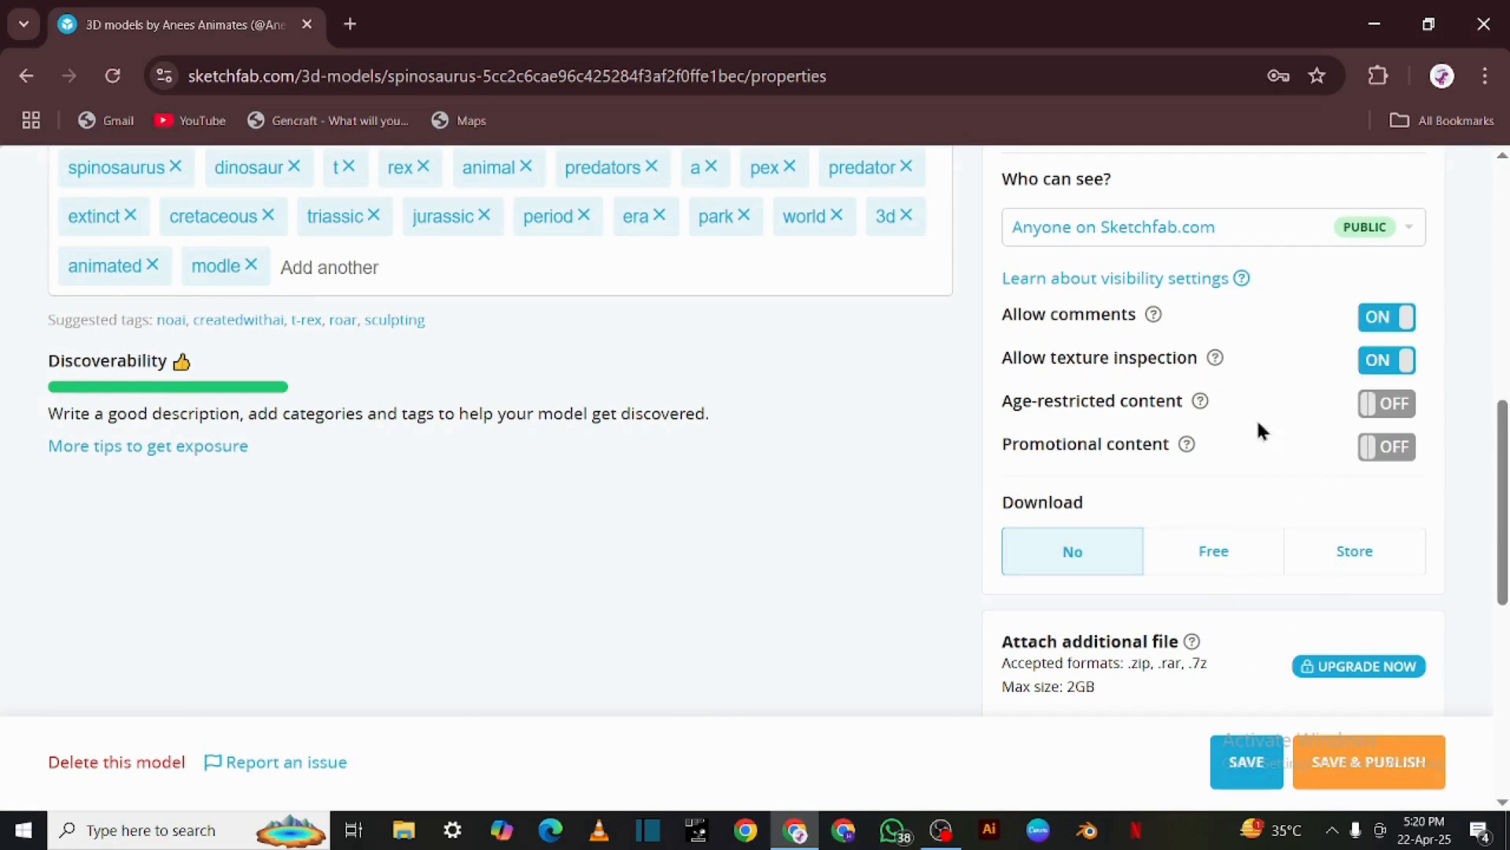
pyautogui.scroll(-2, 1219, 535)
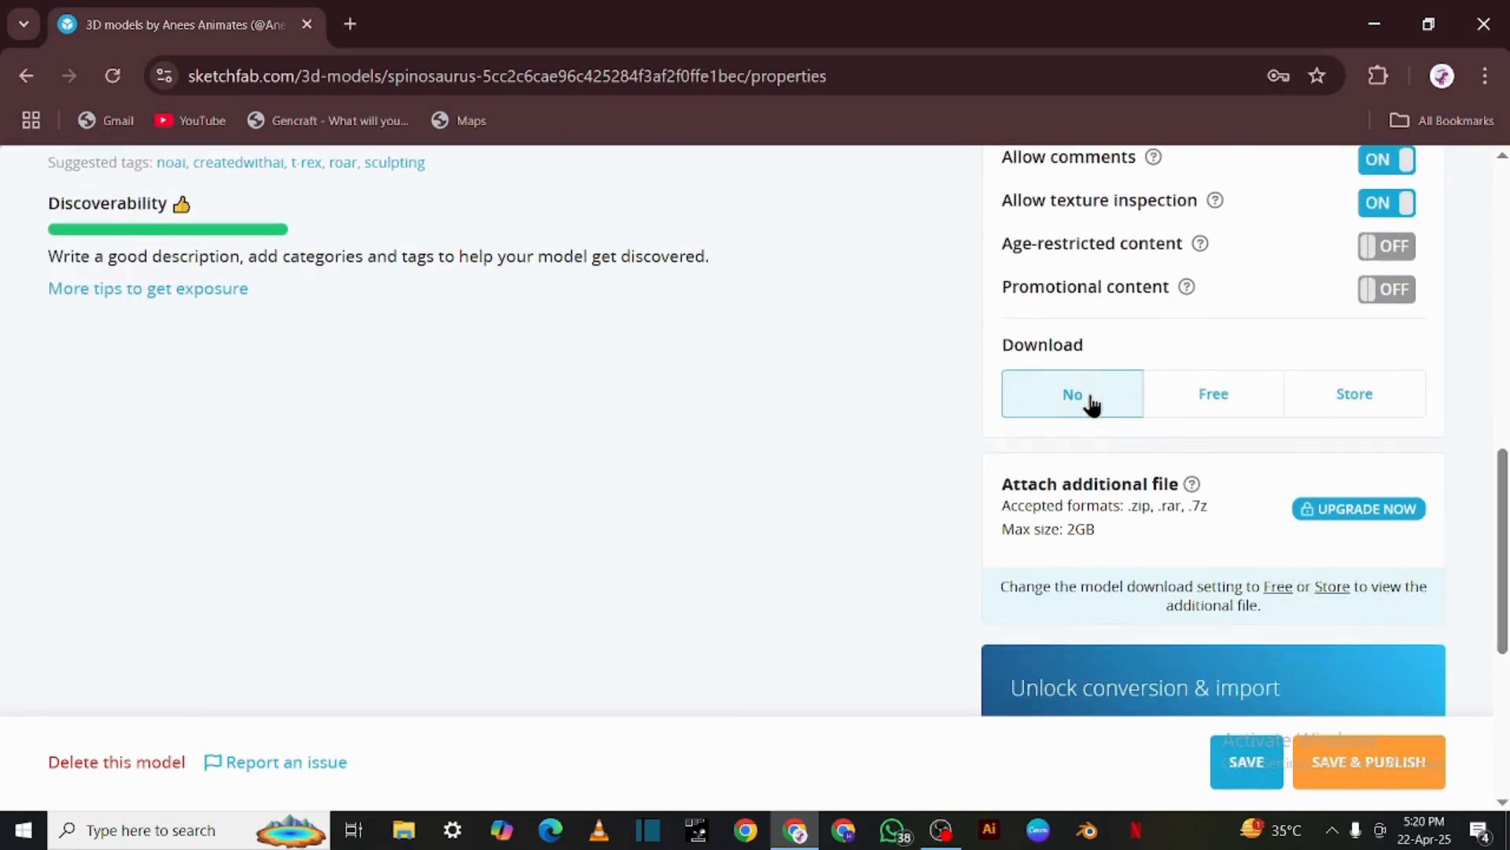
pyautogui.click(1222, 409)
pyautogui.click(1052, 398)
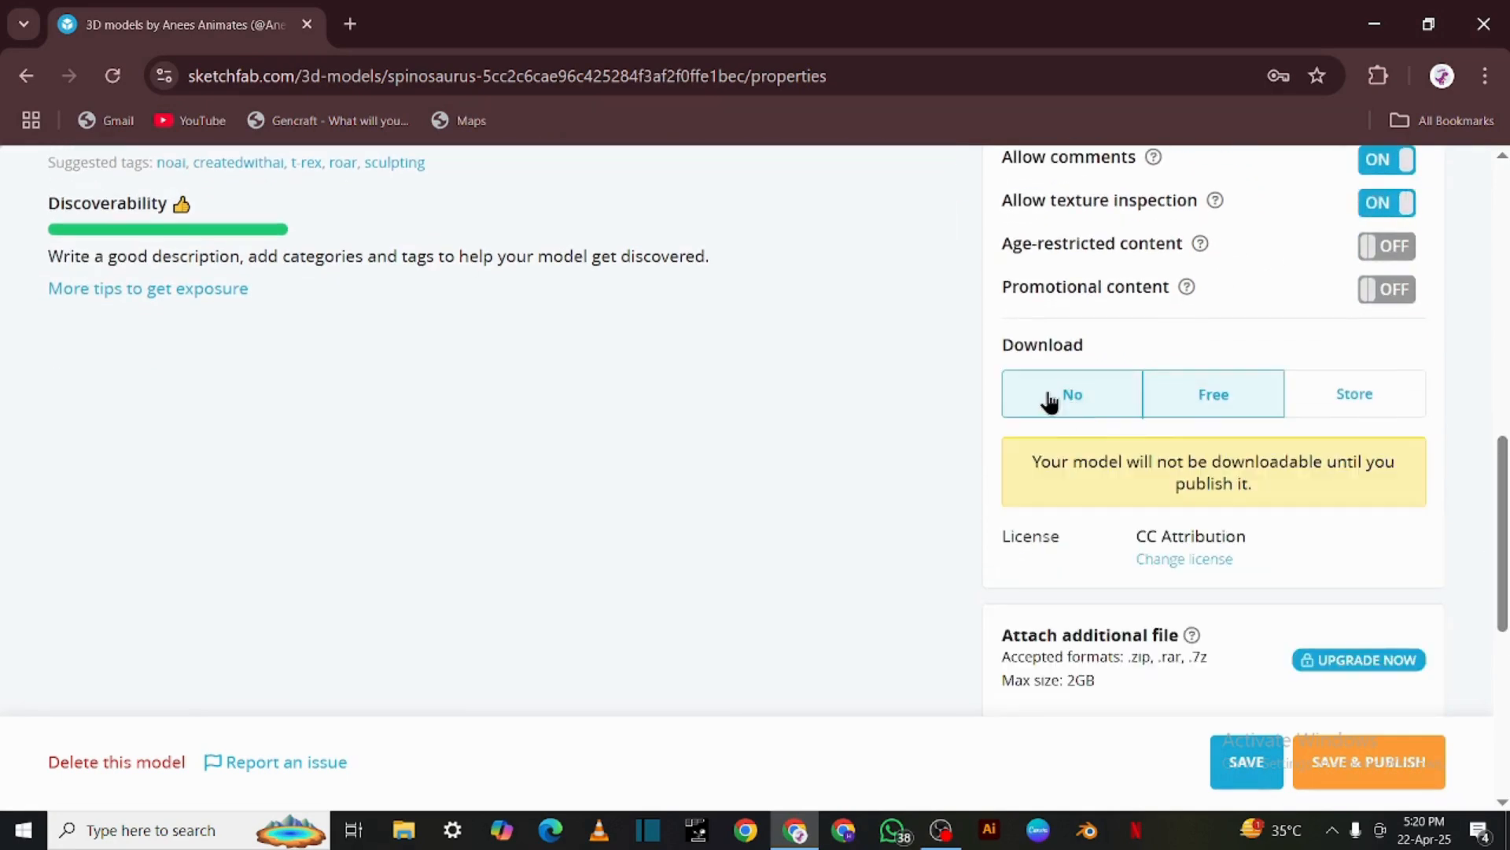
pyautogui.click(1166, 403)
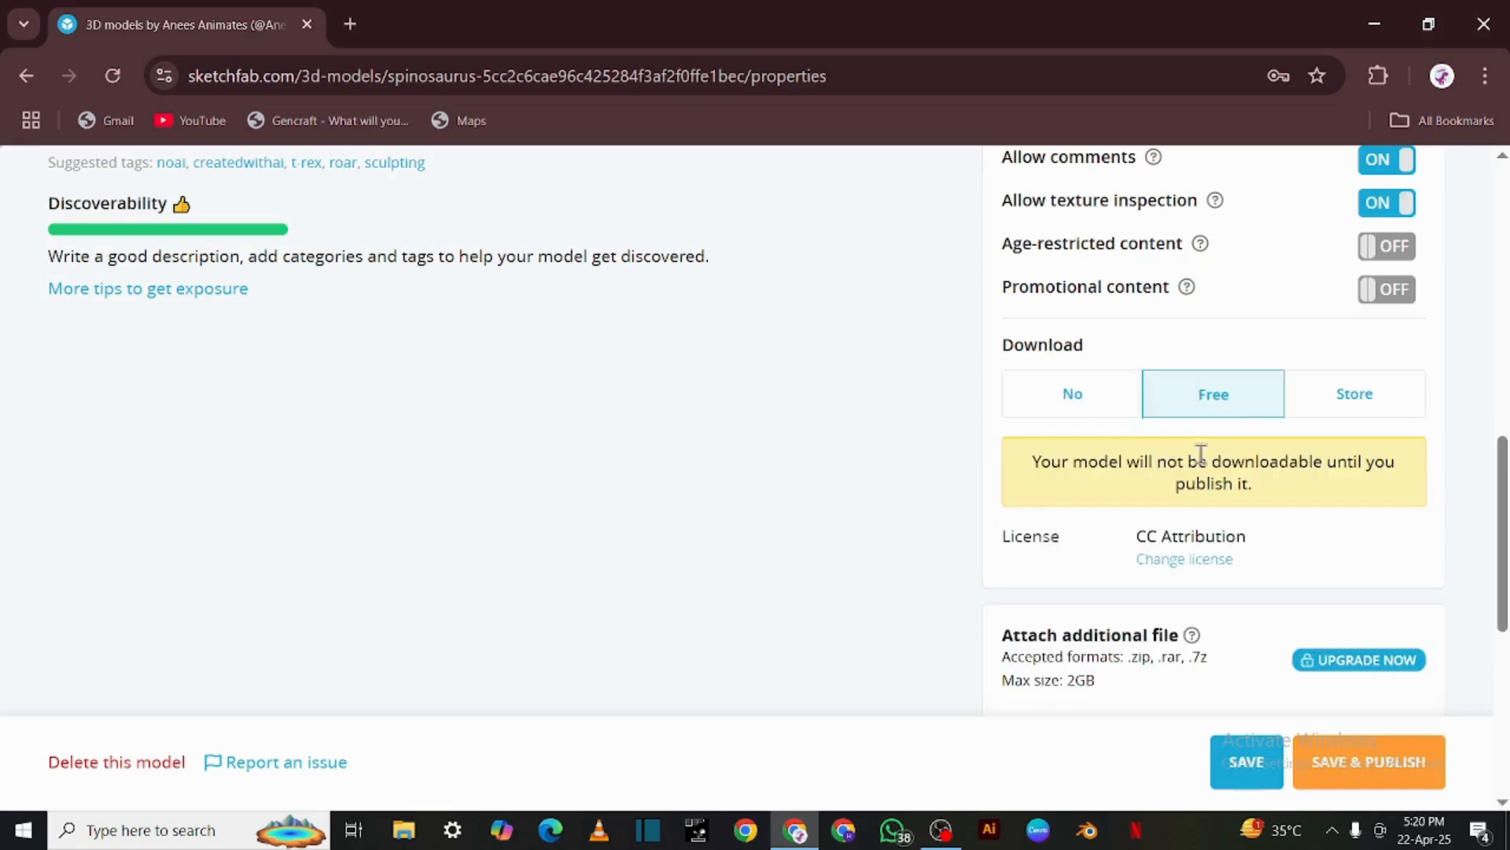
# Save the model's properties and open its 3D settings for editing
pyautogui.scroll(9, 1245, 561)
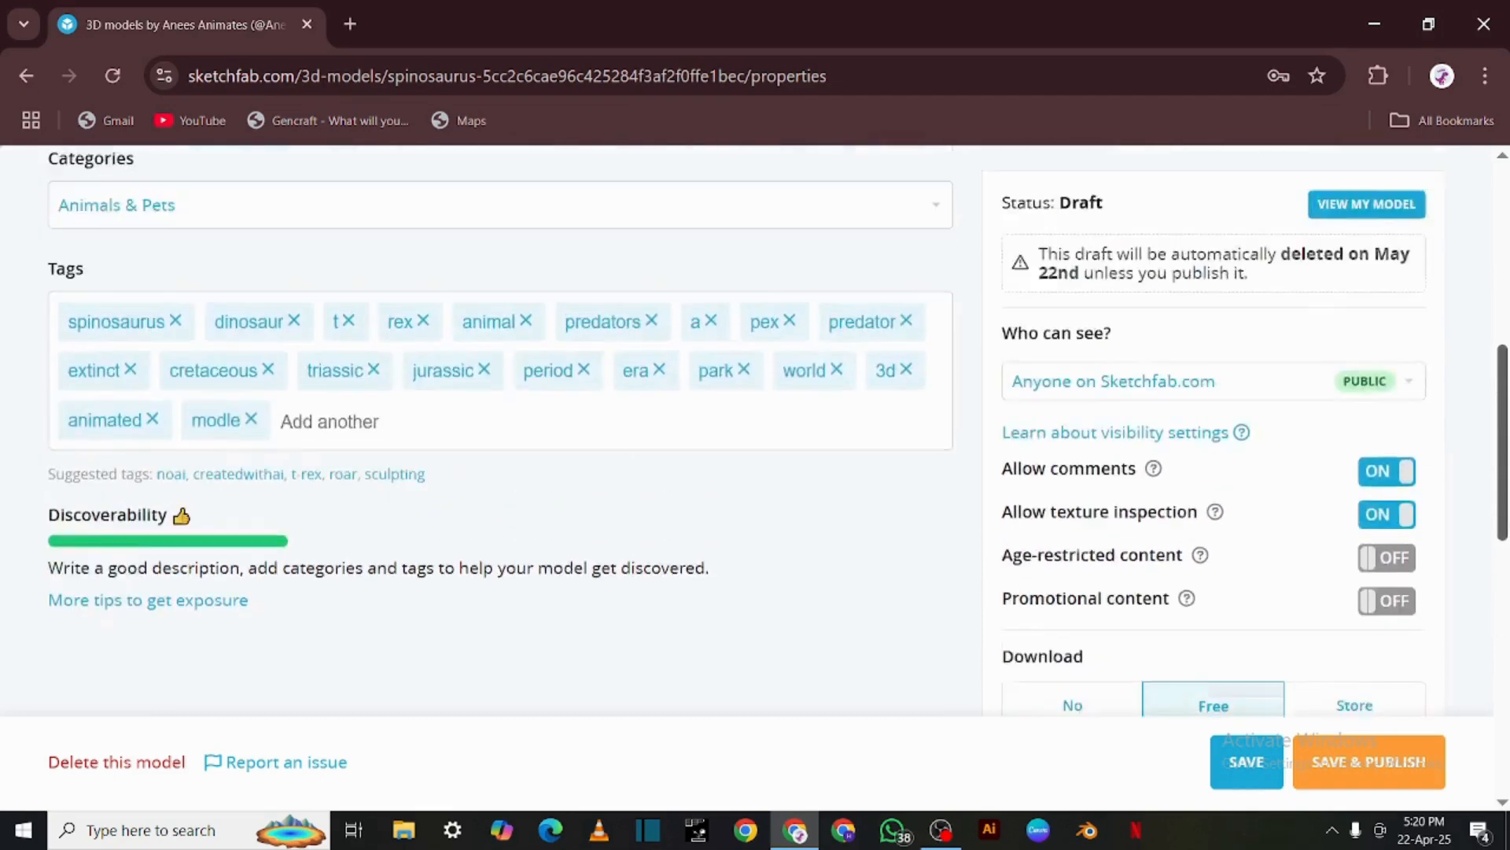
pyautogui.scroll(3, 1245, 561)
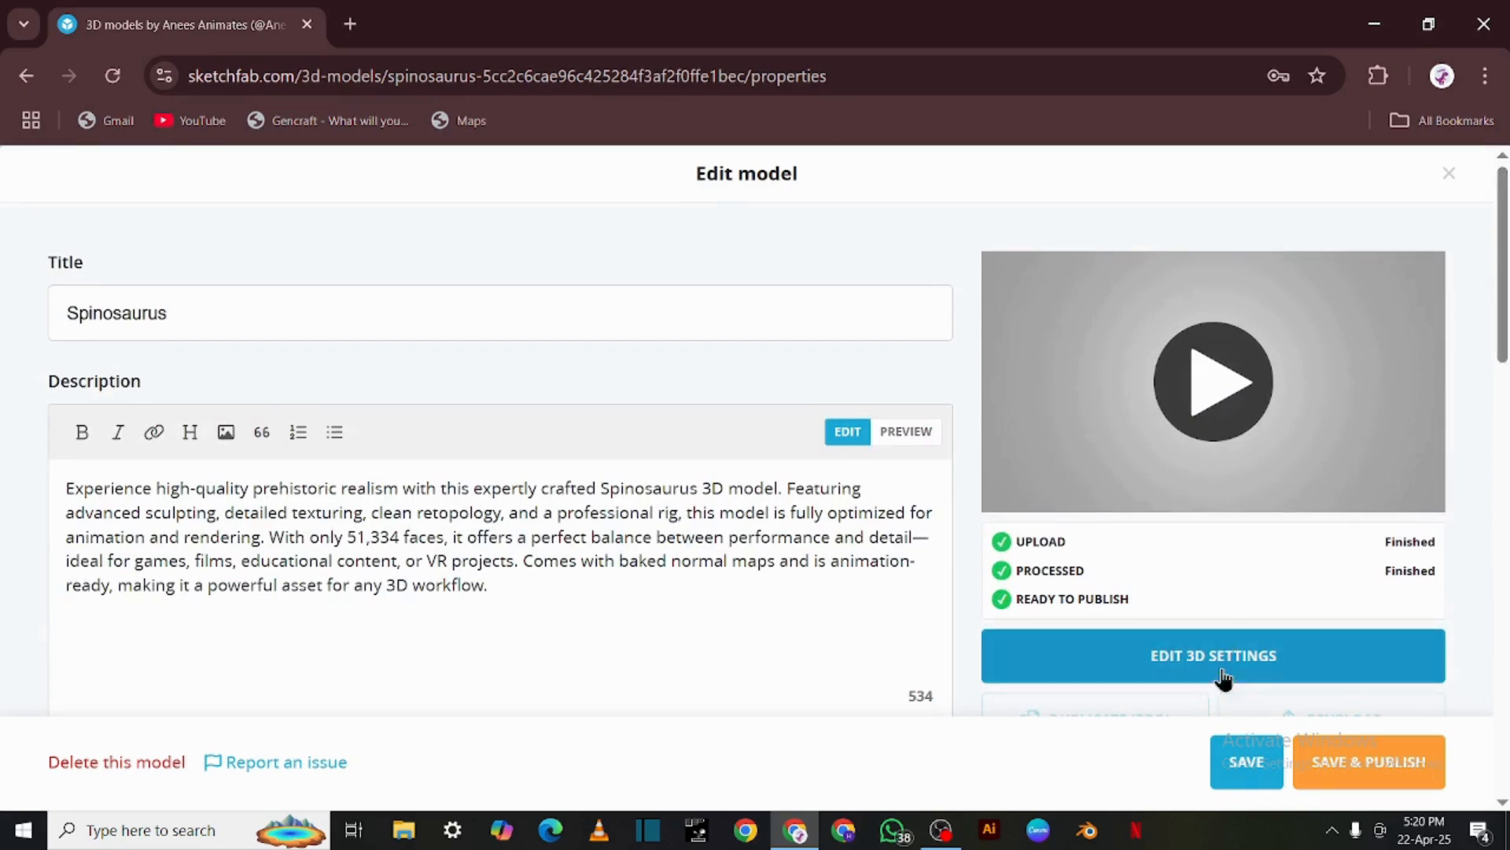
pyautogui.click(1257, 764)
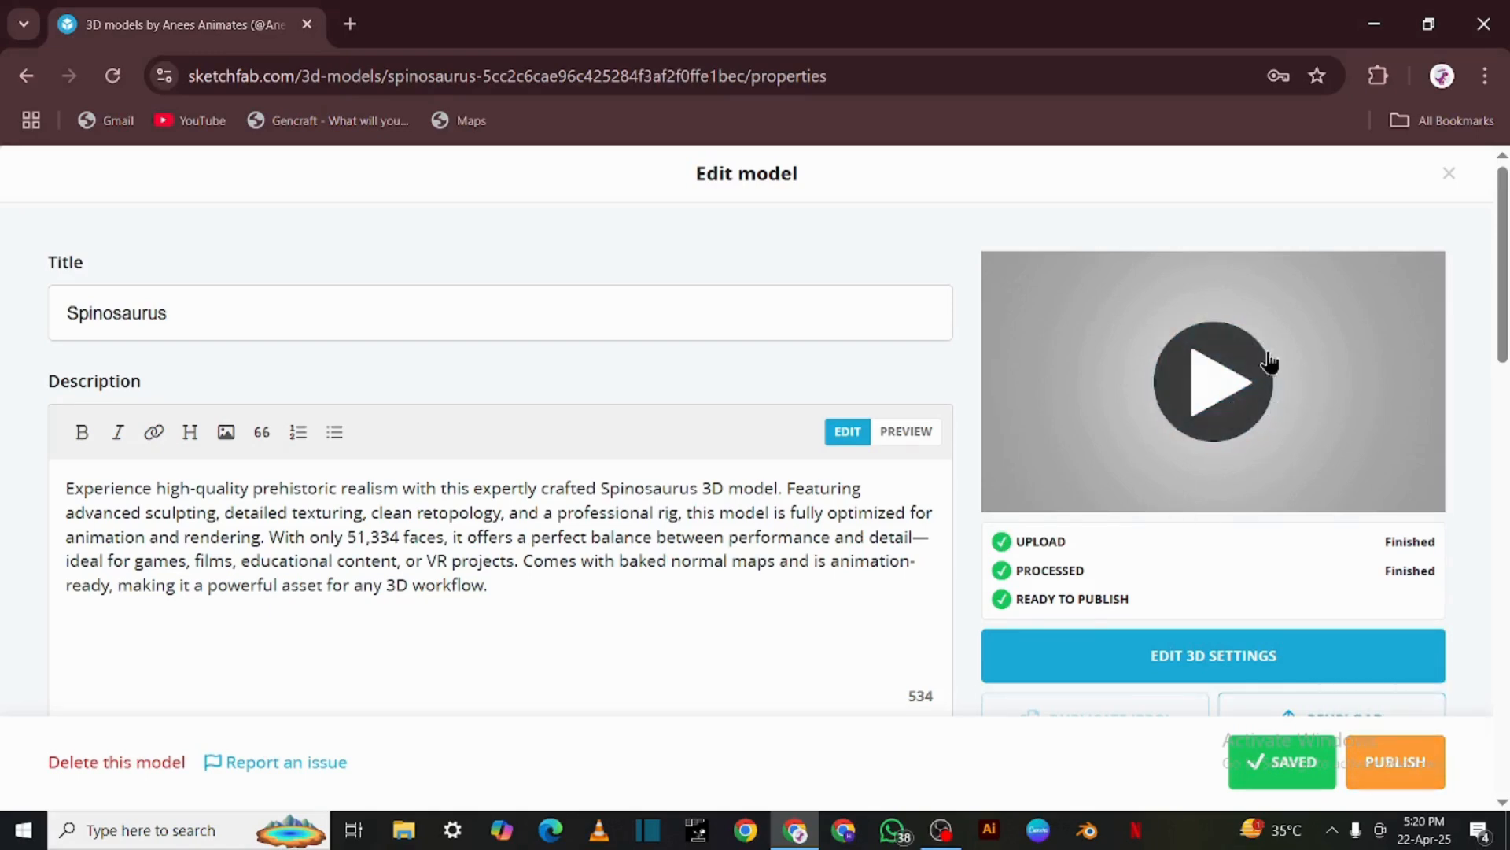
pyautogui.click(1162, 671)
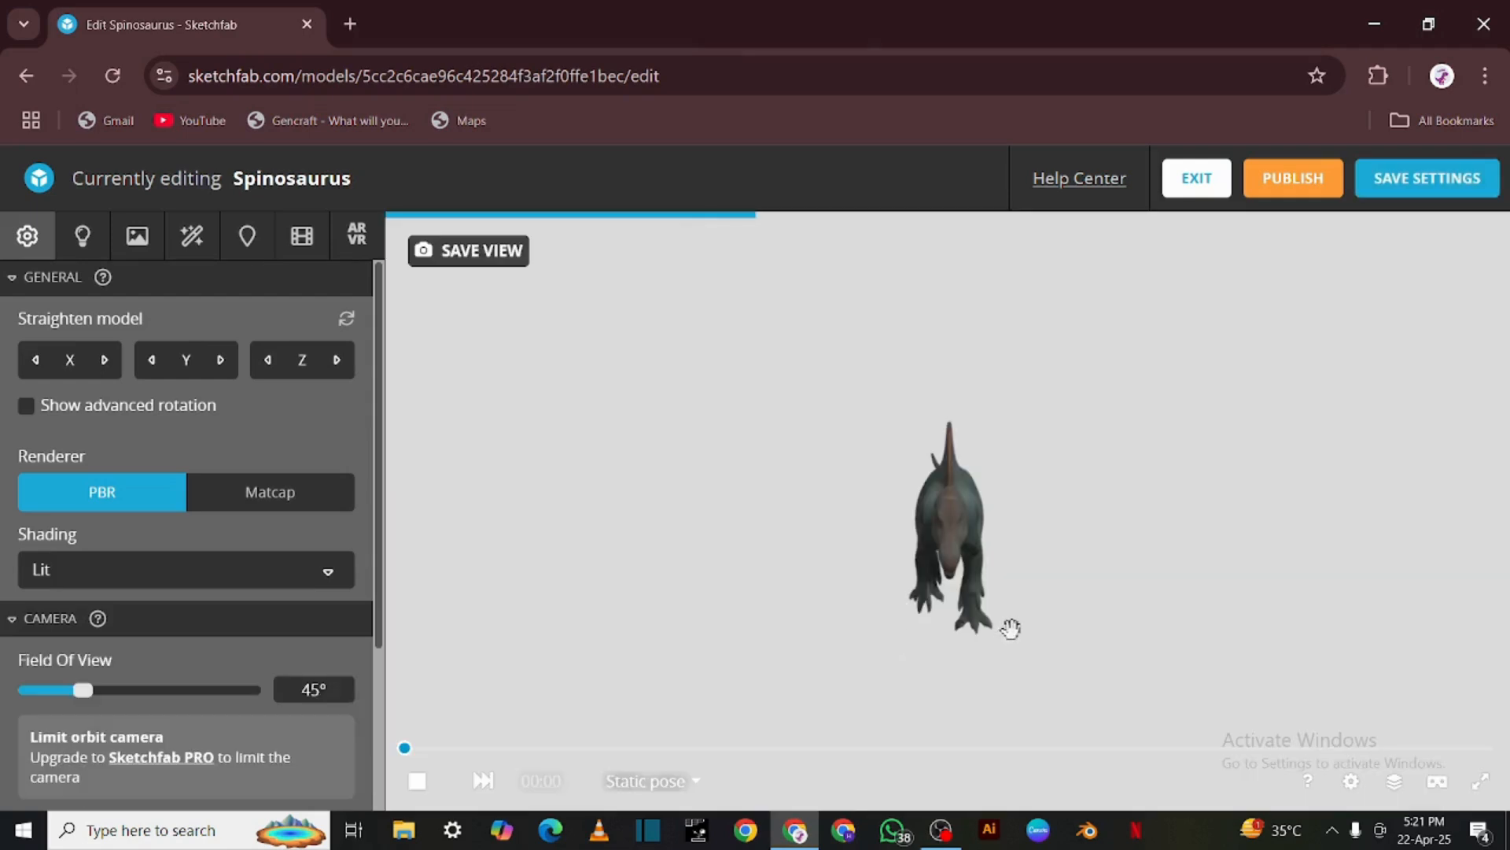
# Inspect the Spinosaurus model from the side and close up around its head and sail
pyautogui.moveTo(1008, 627); pyautogui.dragTo(916, 584)
pyautogui.scroll(-2, 914, 577)
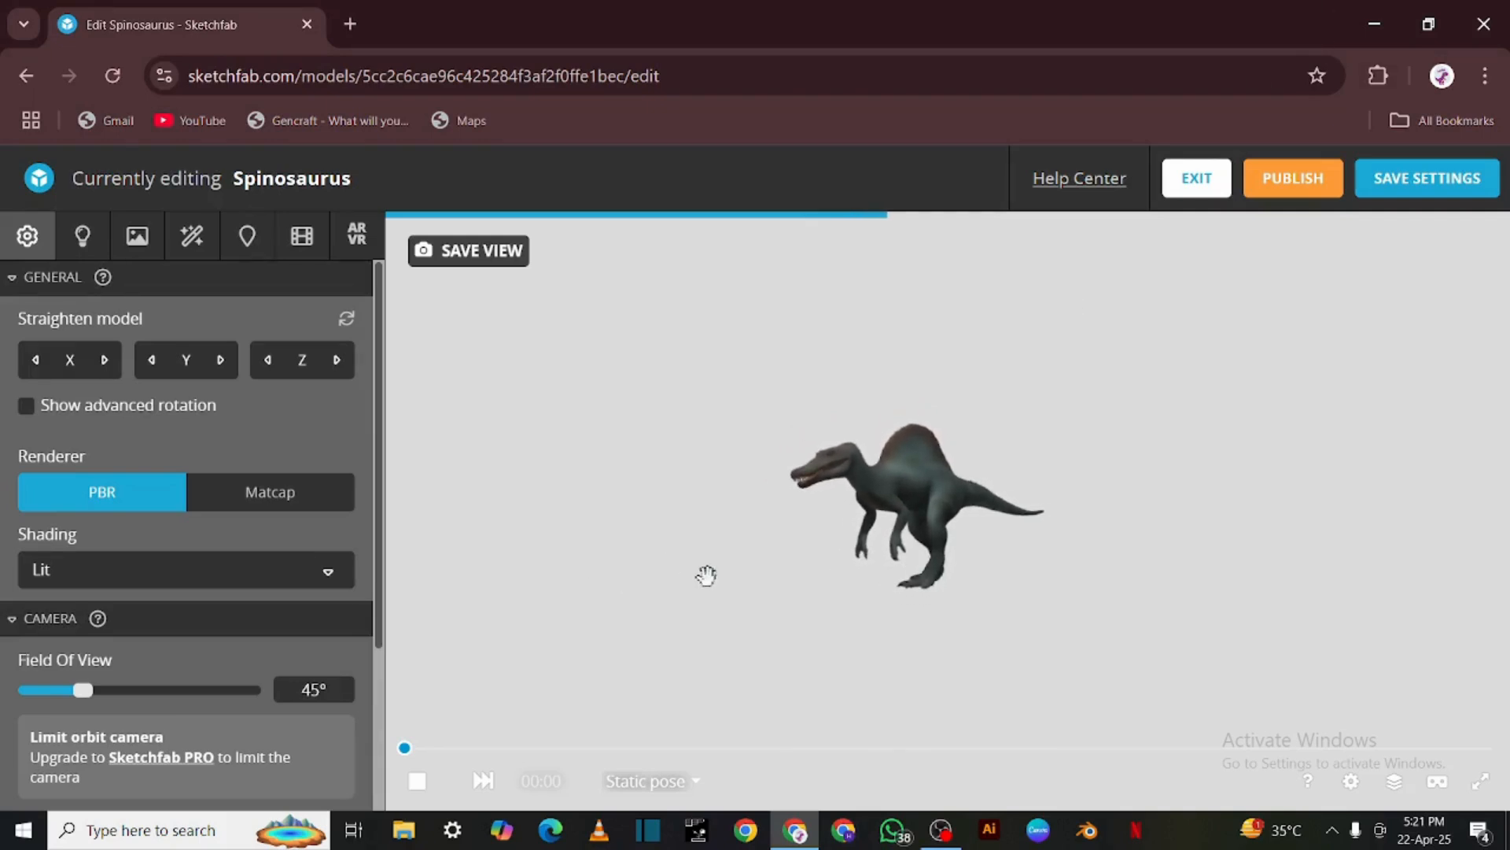
pyautogui.scroll(5, 842, 448)
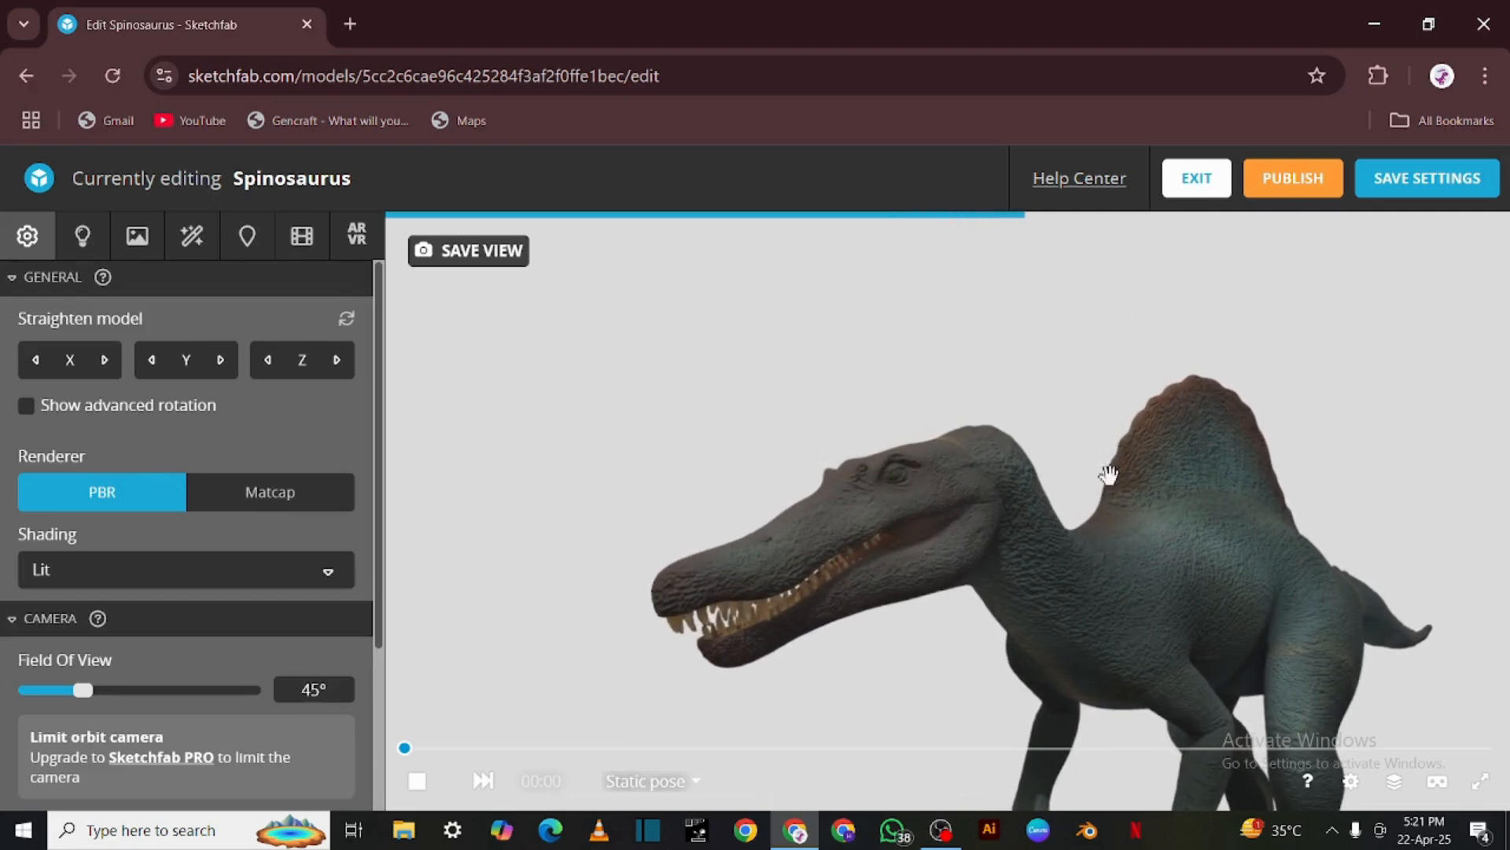
pyautogui.moveTo(1105, 500); pyautogui.dragTo(904, 506)
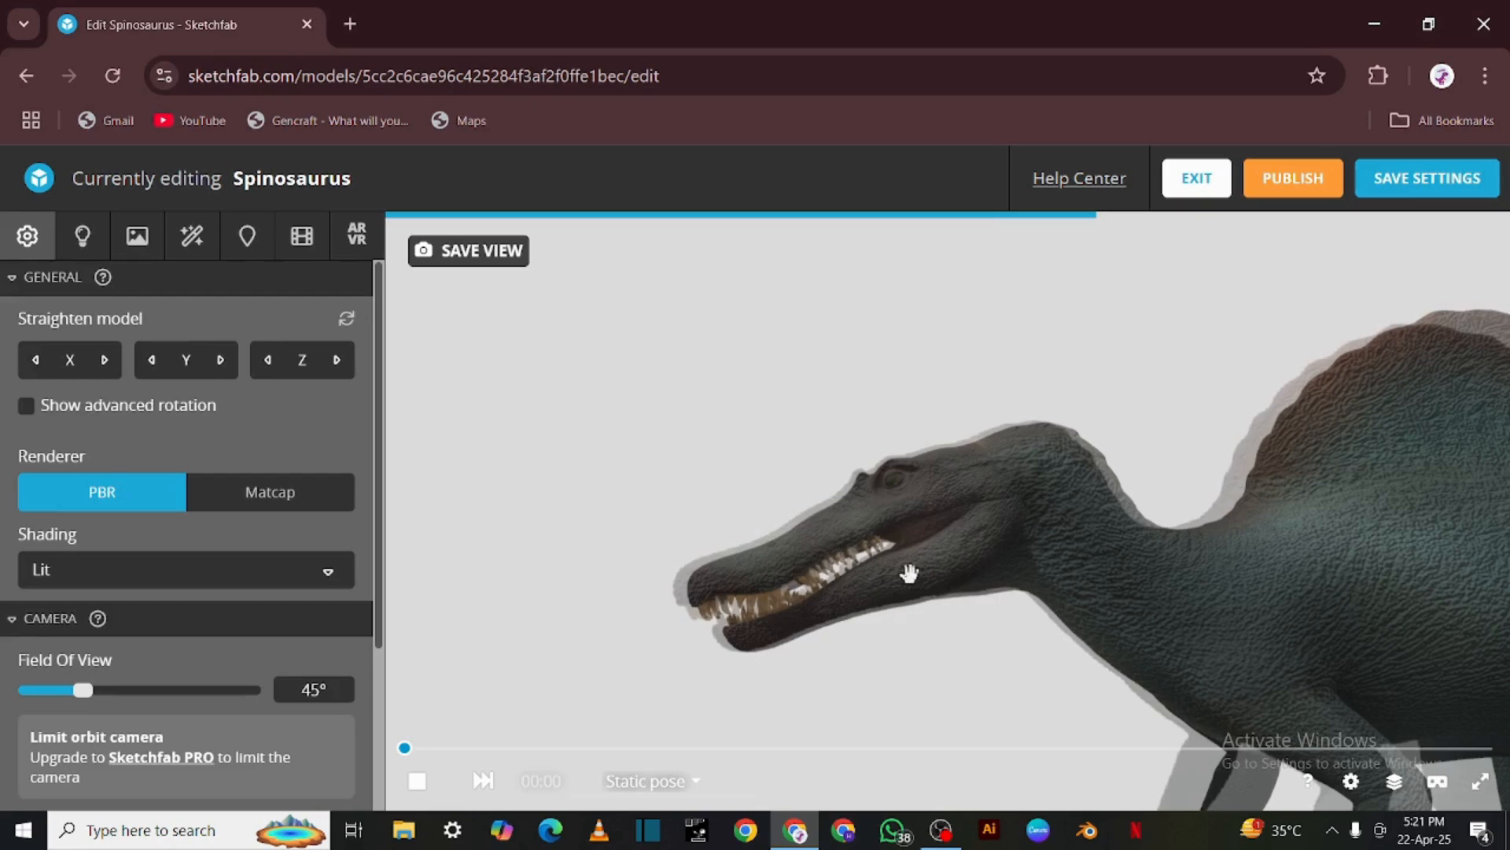
pyautogui.moveTo(830, 616); pyautogui.dragTo(877, 612)
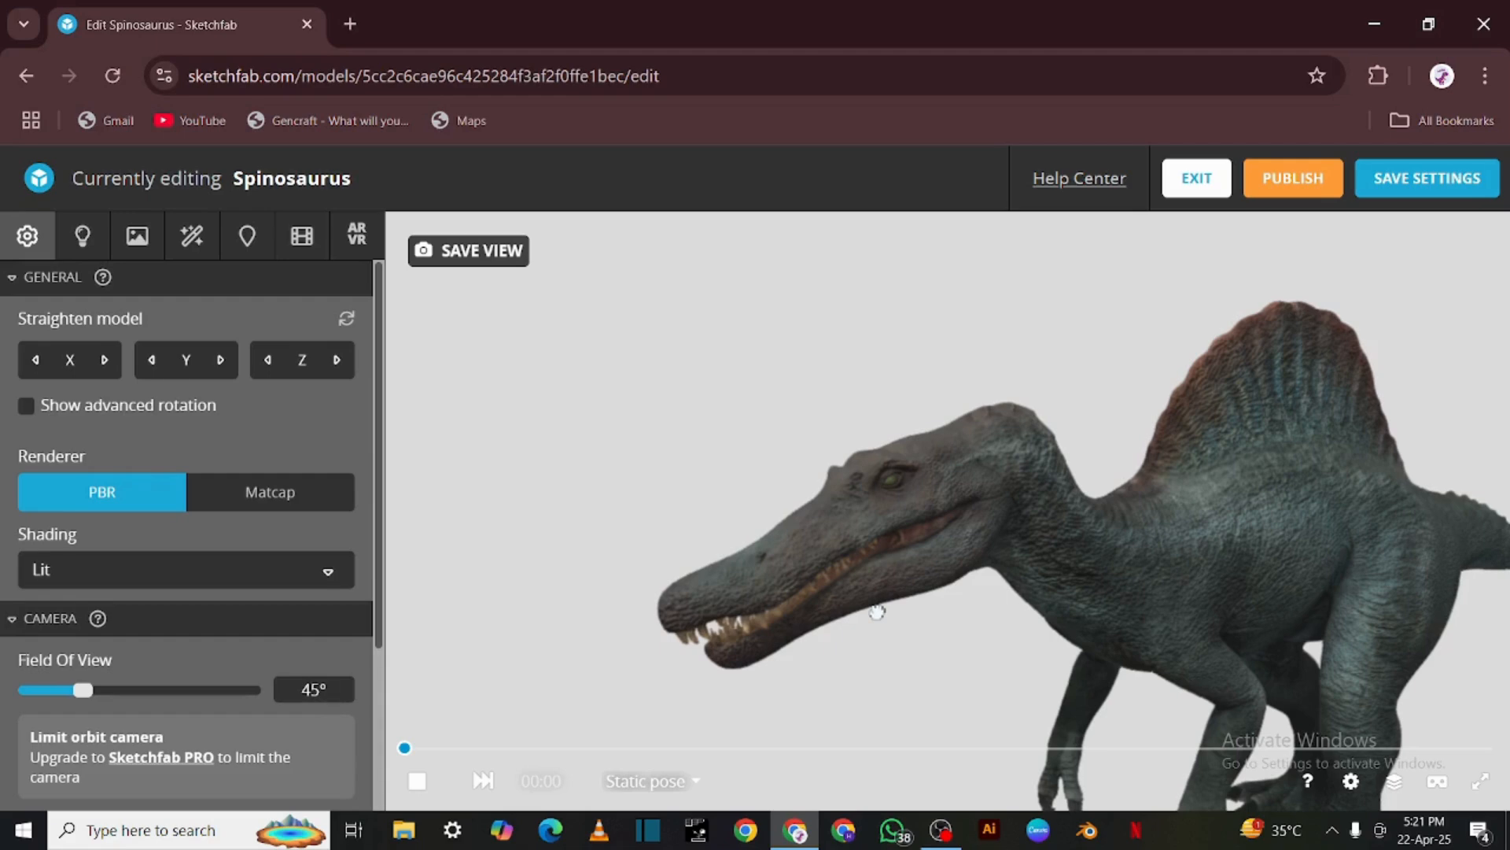
pyautogui.scroll(-1, 186, 535)
# Compare the Shadeless and Lit shading options on the model, ending on Lit
pyautogui.click(189, 555)
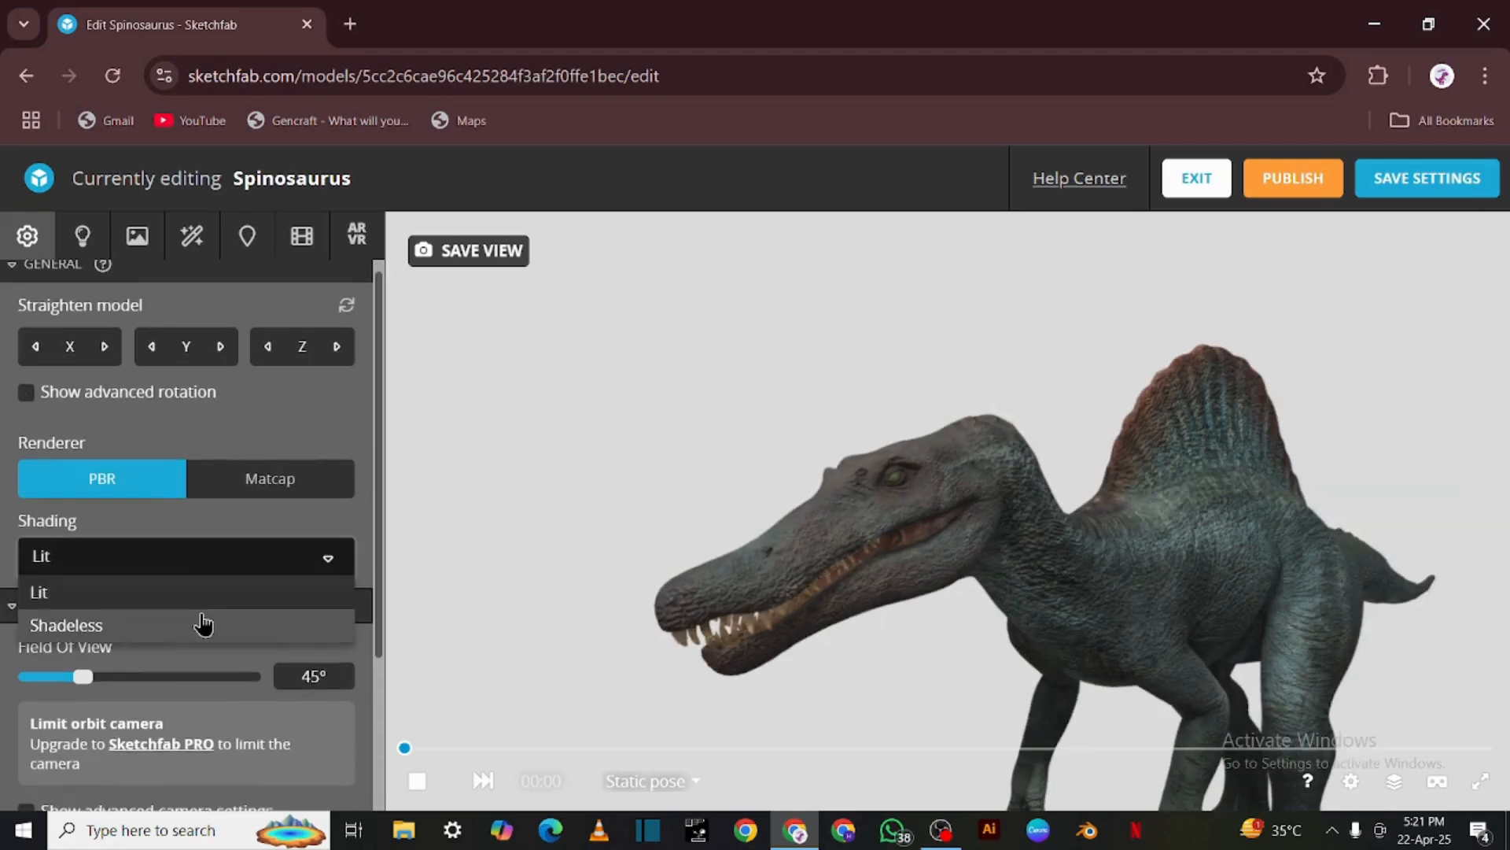
pyautogui.click(200, 617)
pyautogui.click(198, 569)
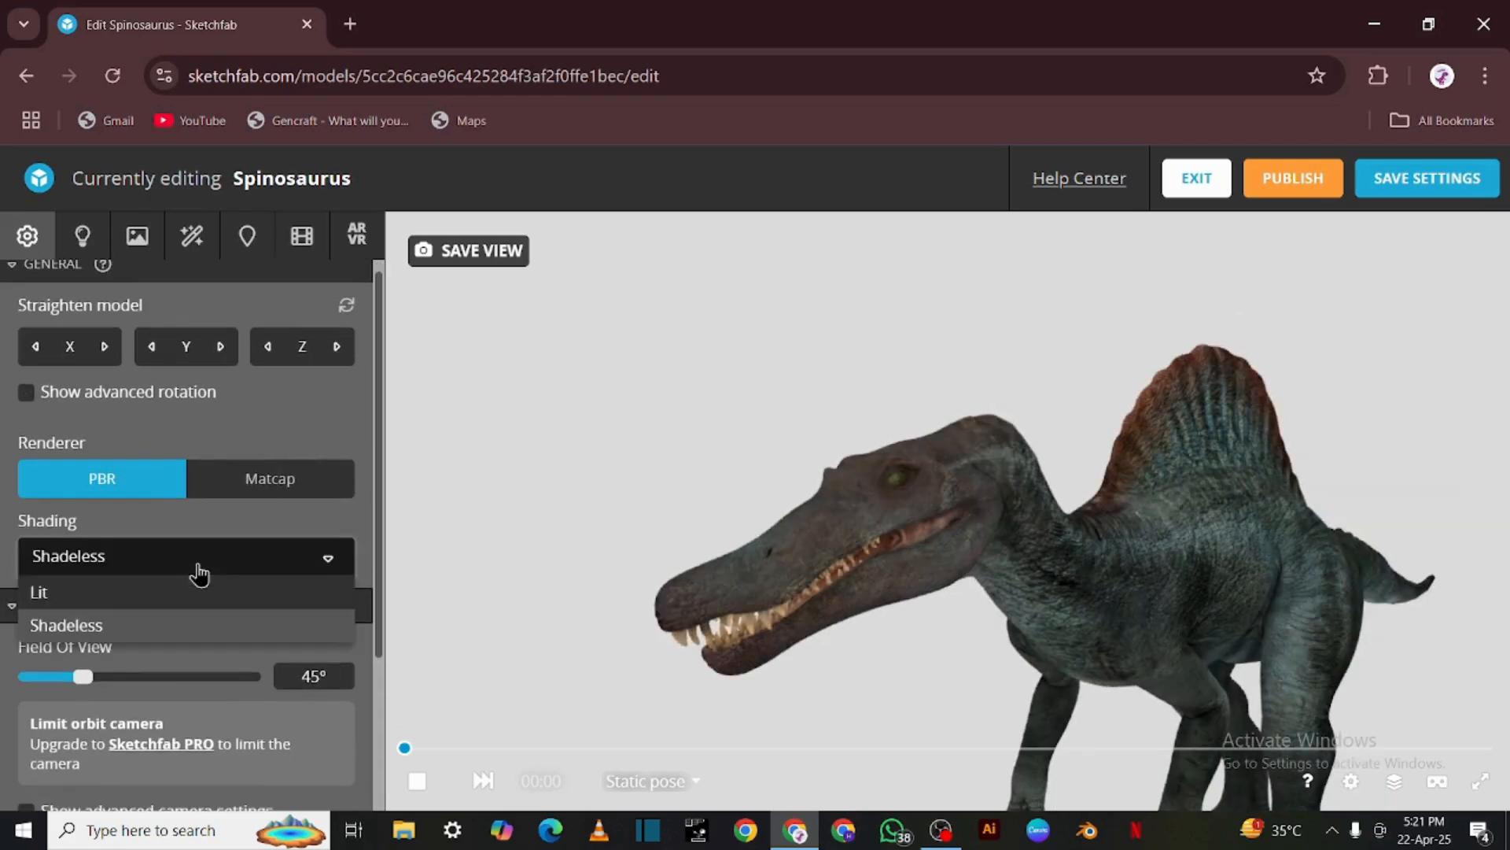
pyautogui.click(157, 597)
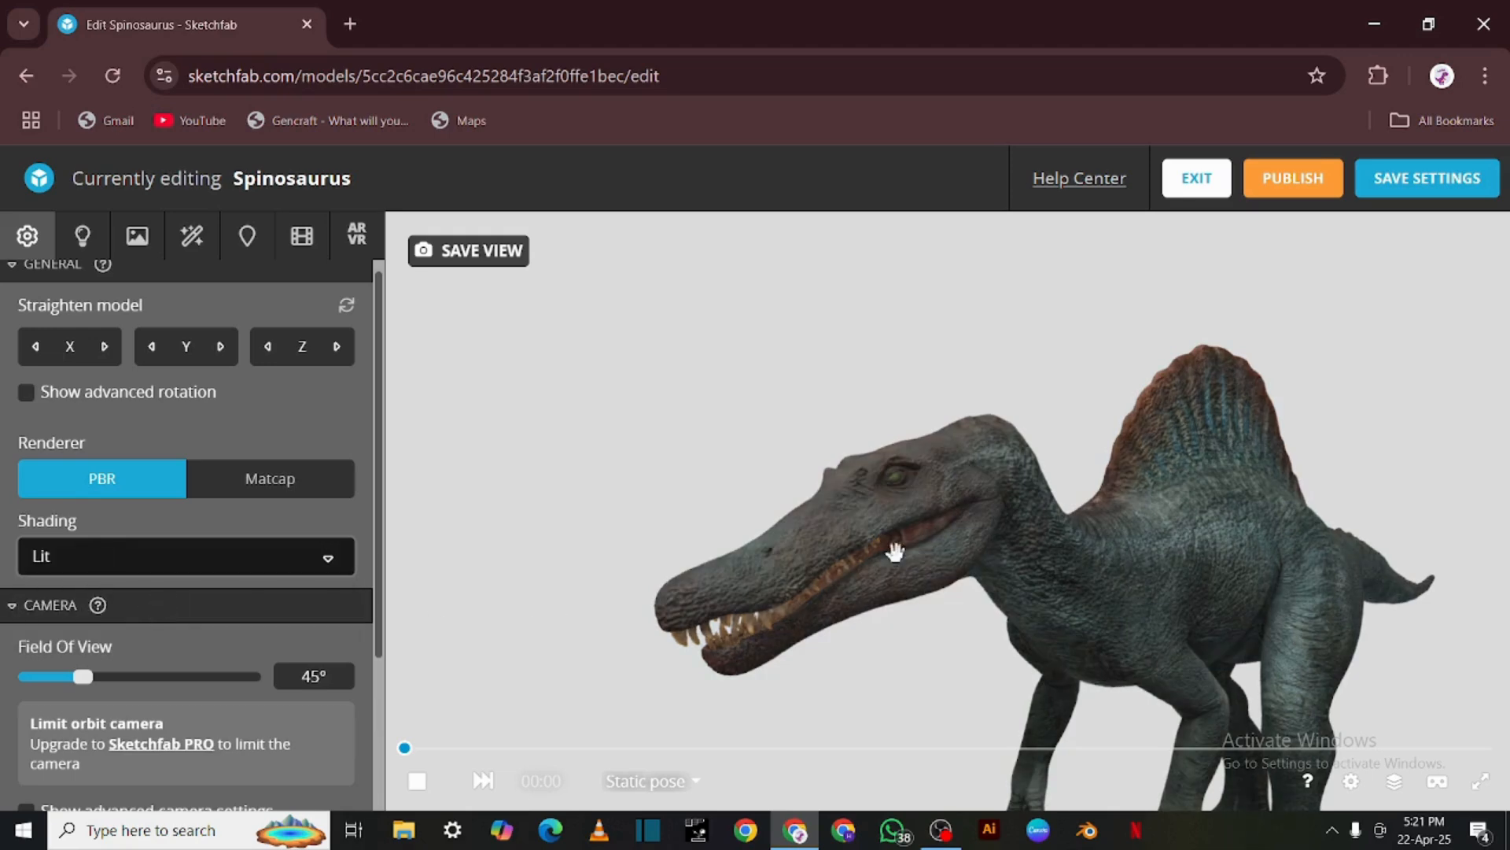
pyautogui.click(328, 563)
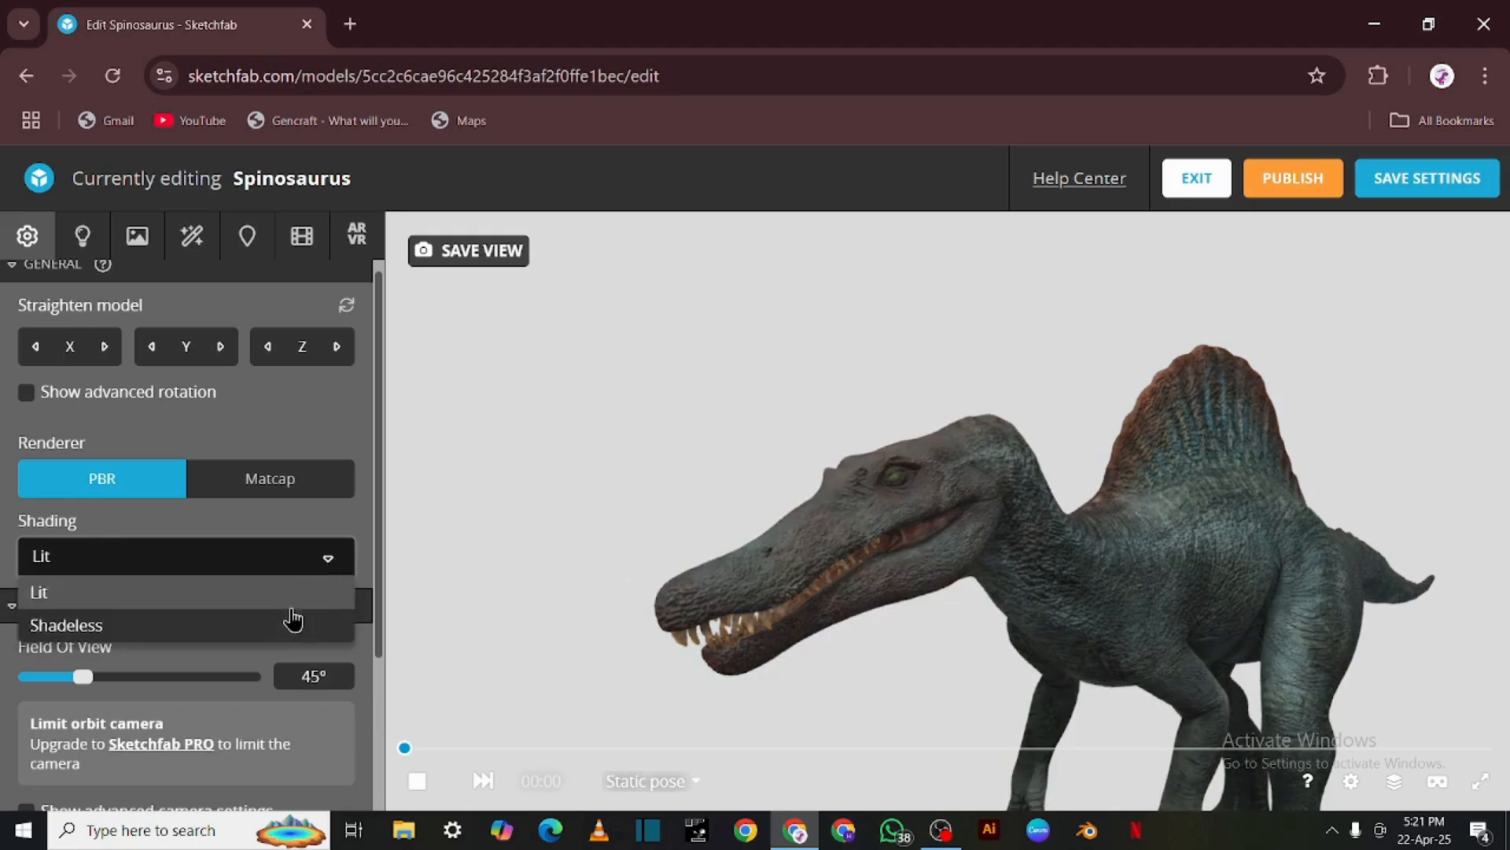
pyautogui.click(291, 619)
pyautogui.click(236, 566)
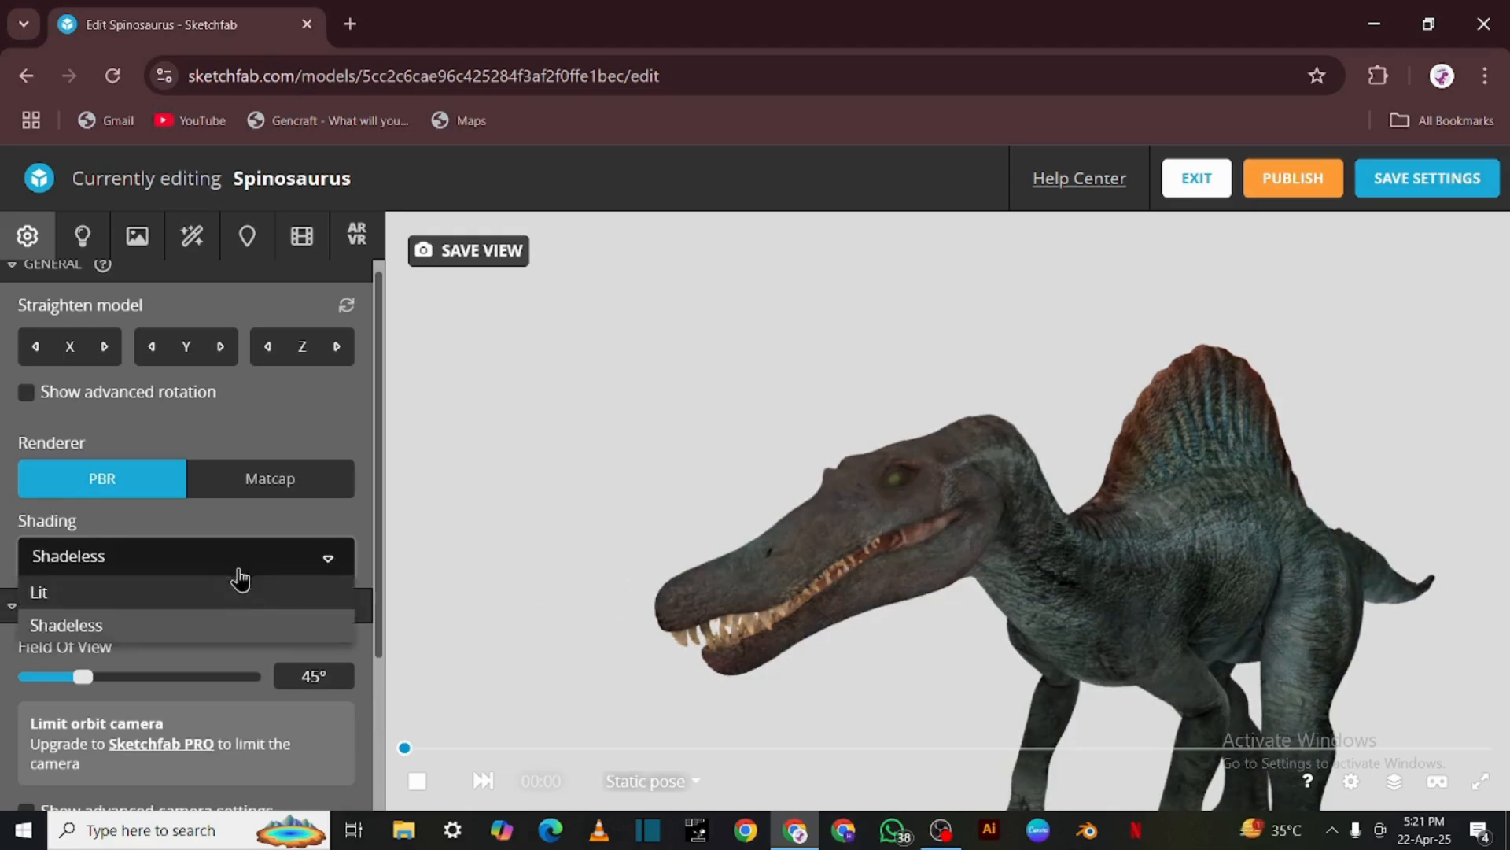
pyautogui.click(316, 600)
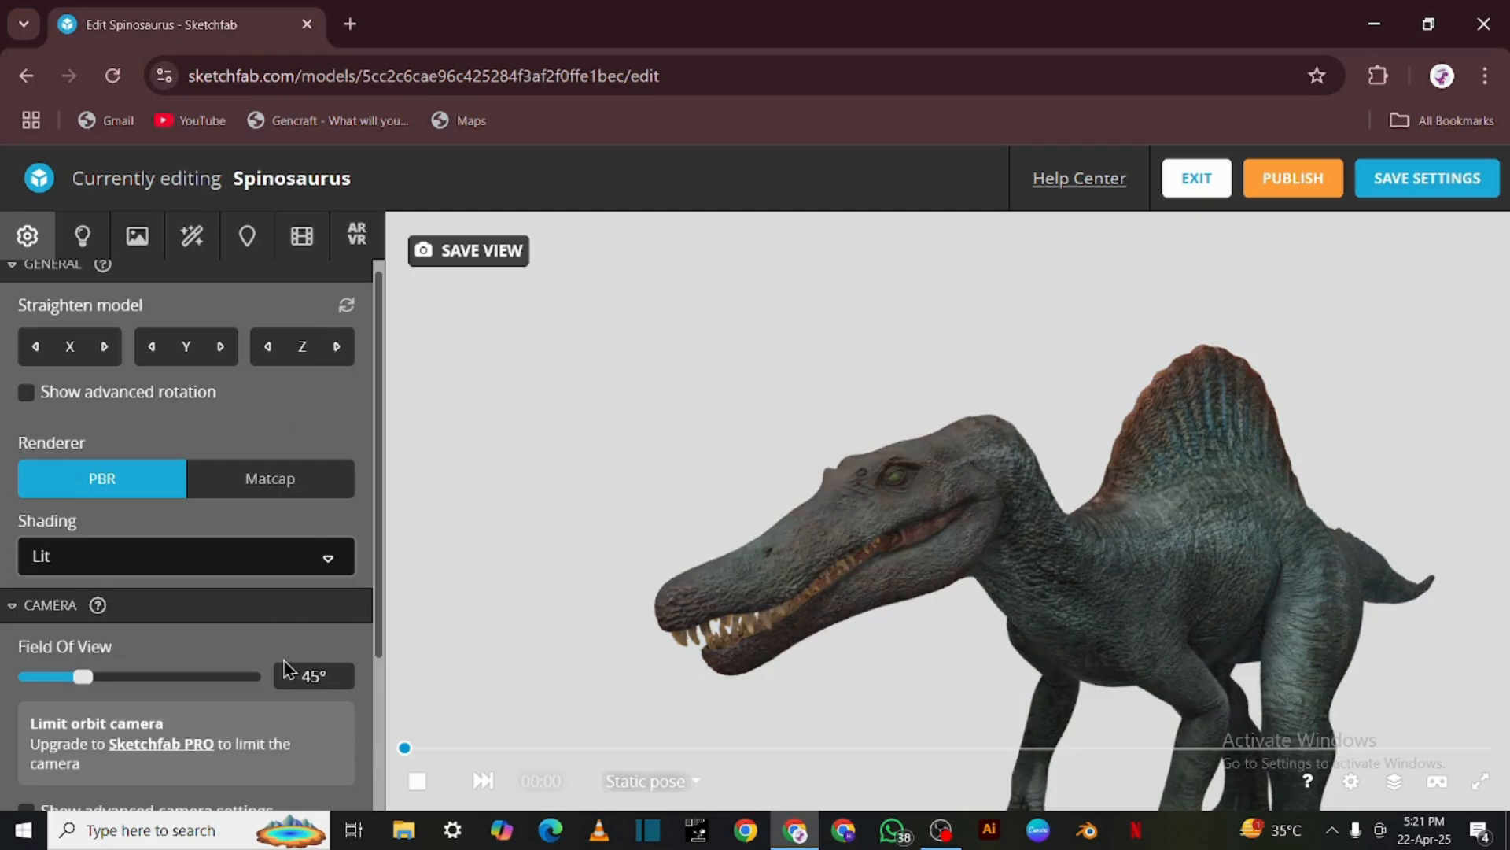
# Narrow the camera's field of view to about 23.8° and check the Spinosaurus from several angles
pyautogui.scroll(-1, 277, 727)
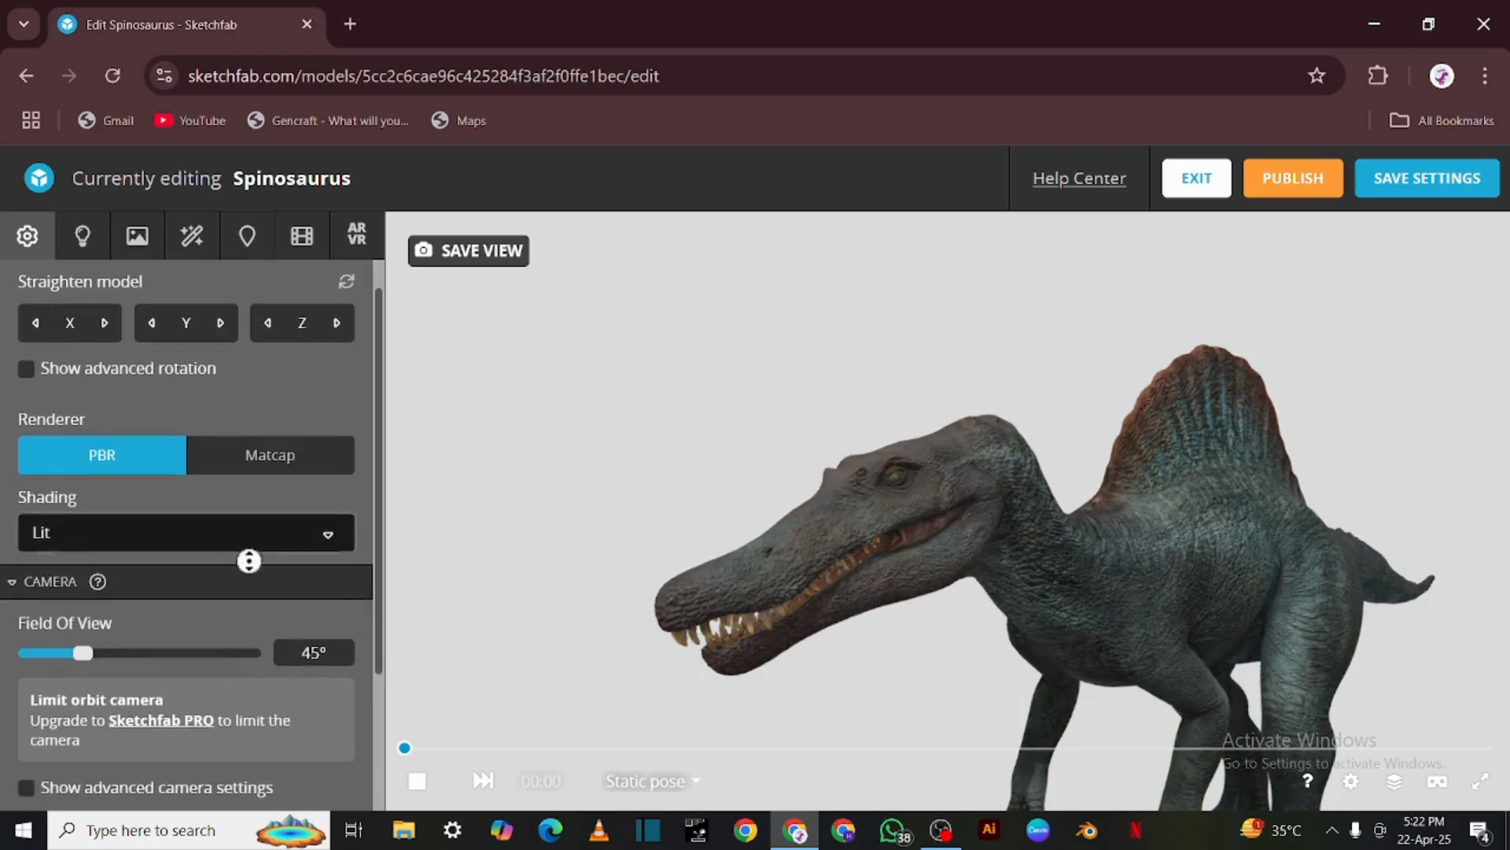
pyautogui.scroll(-2, 217, 636)
pyautogui.moveTo(92, 516); pyautogui.dragTo(53, 526)
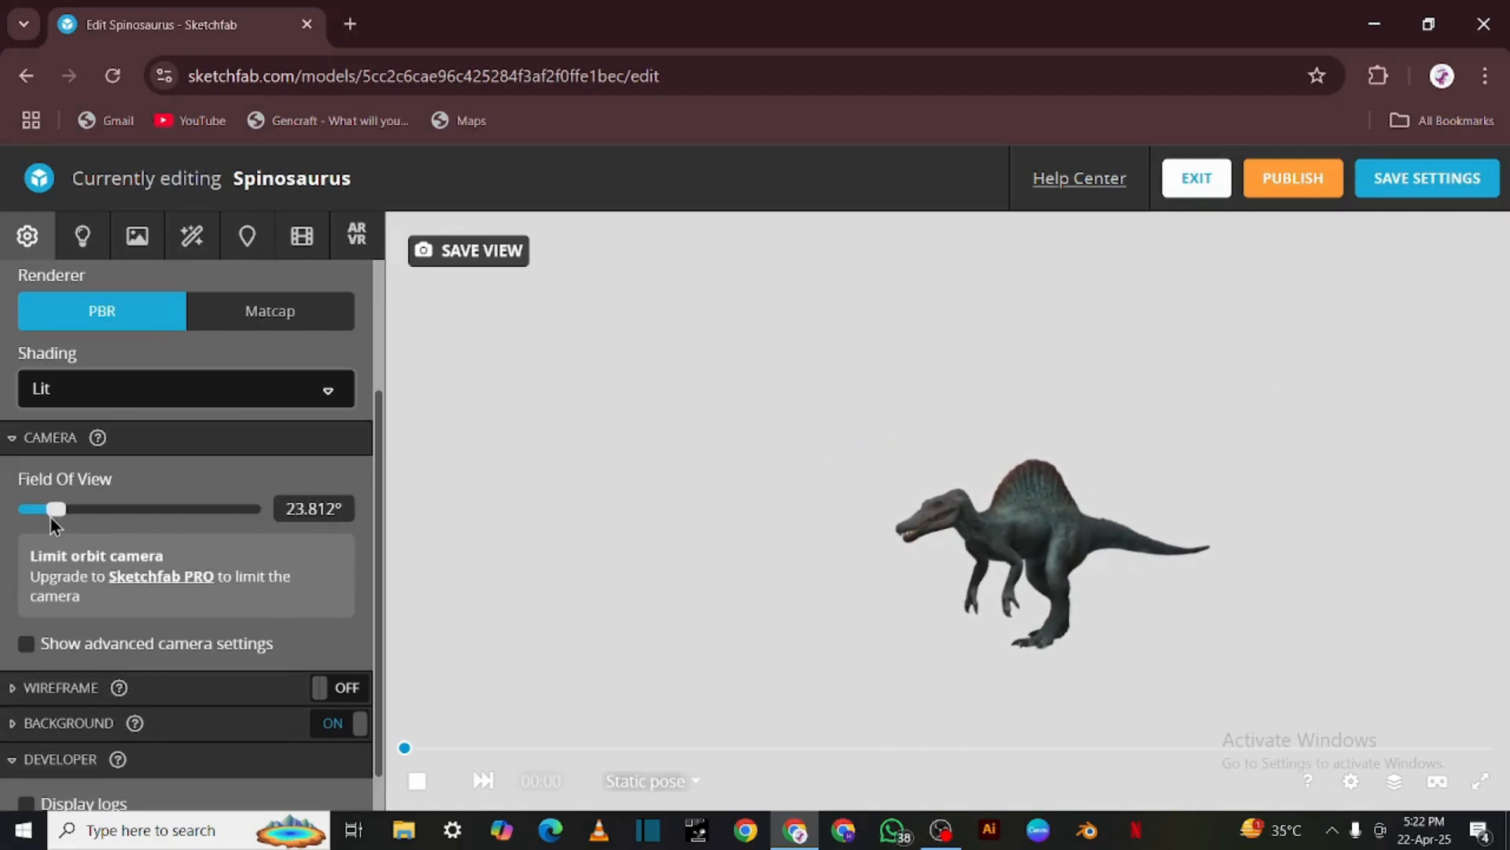
pyautogui.moveTo(945, 505); pyautogui.dragTo(938, 525)
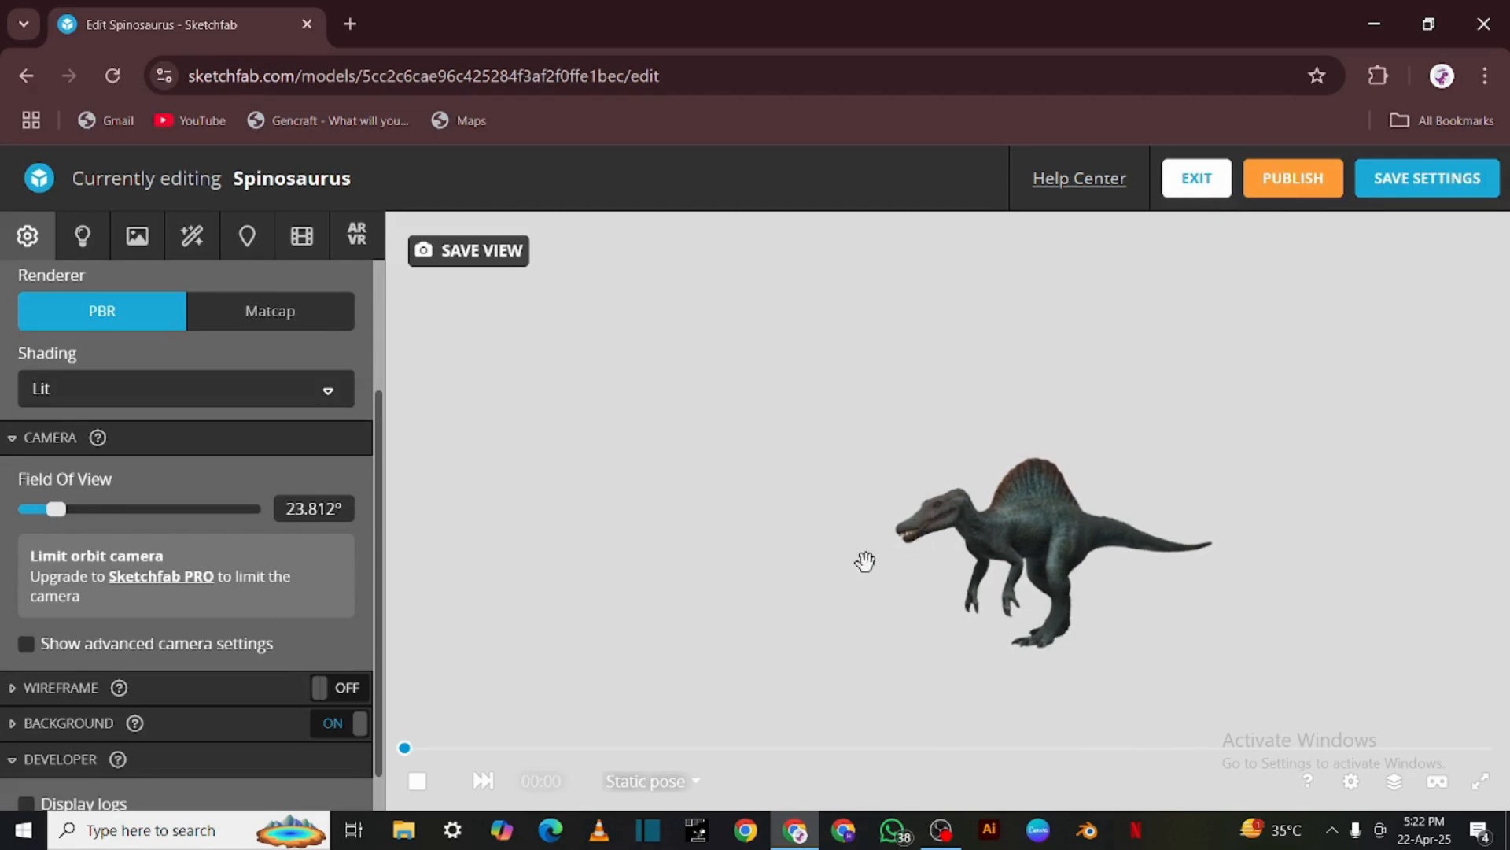
pyautogui.scroll(5, 940, 510)
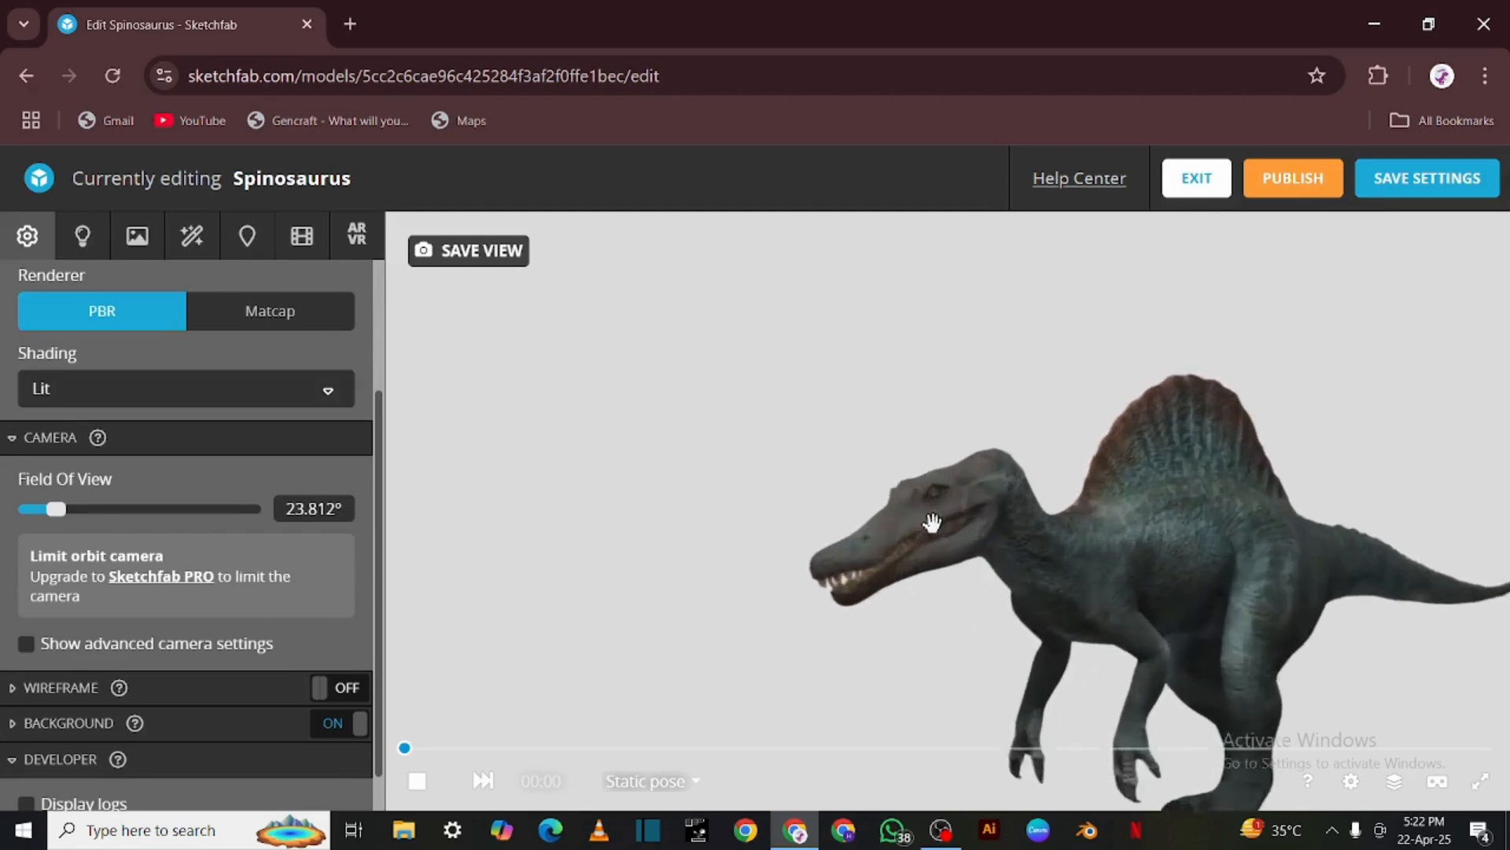
pyautogui.moveTo(947, 597)
pyautogui.mouseDown()
pyautogui.moveTo(1065, 597)
pyautogui.moveTo(1060, 536)
pyautogui.moveTo(812, 563)
pyautogui.moveTo(913, 654)
pyautogui.moveTo(1083, 666)
pyautogui.moveTo(1072, 516)
pyautogui.moveTo(863, 573)
pyautogui.moveTo(940, 608)
pyautogui.mouseUp()
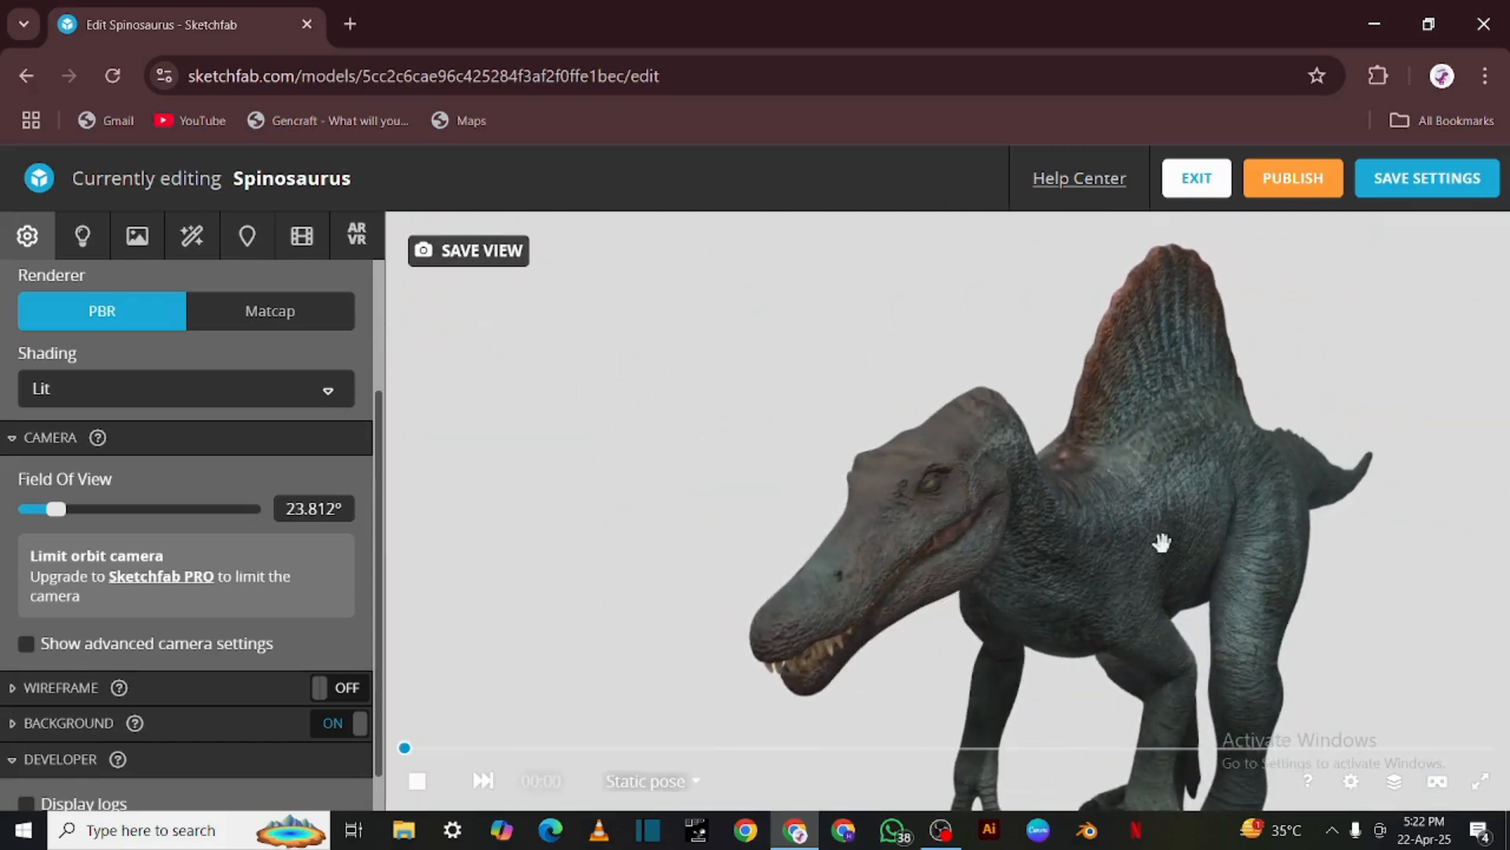
pyautogui.moveTo(1166, 508); pyautogui.dragTo(1023, 488)
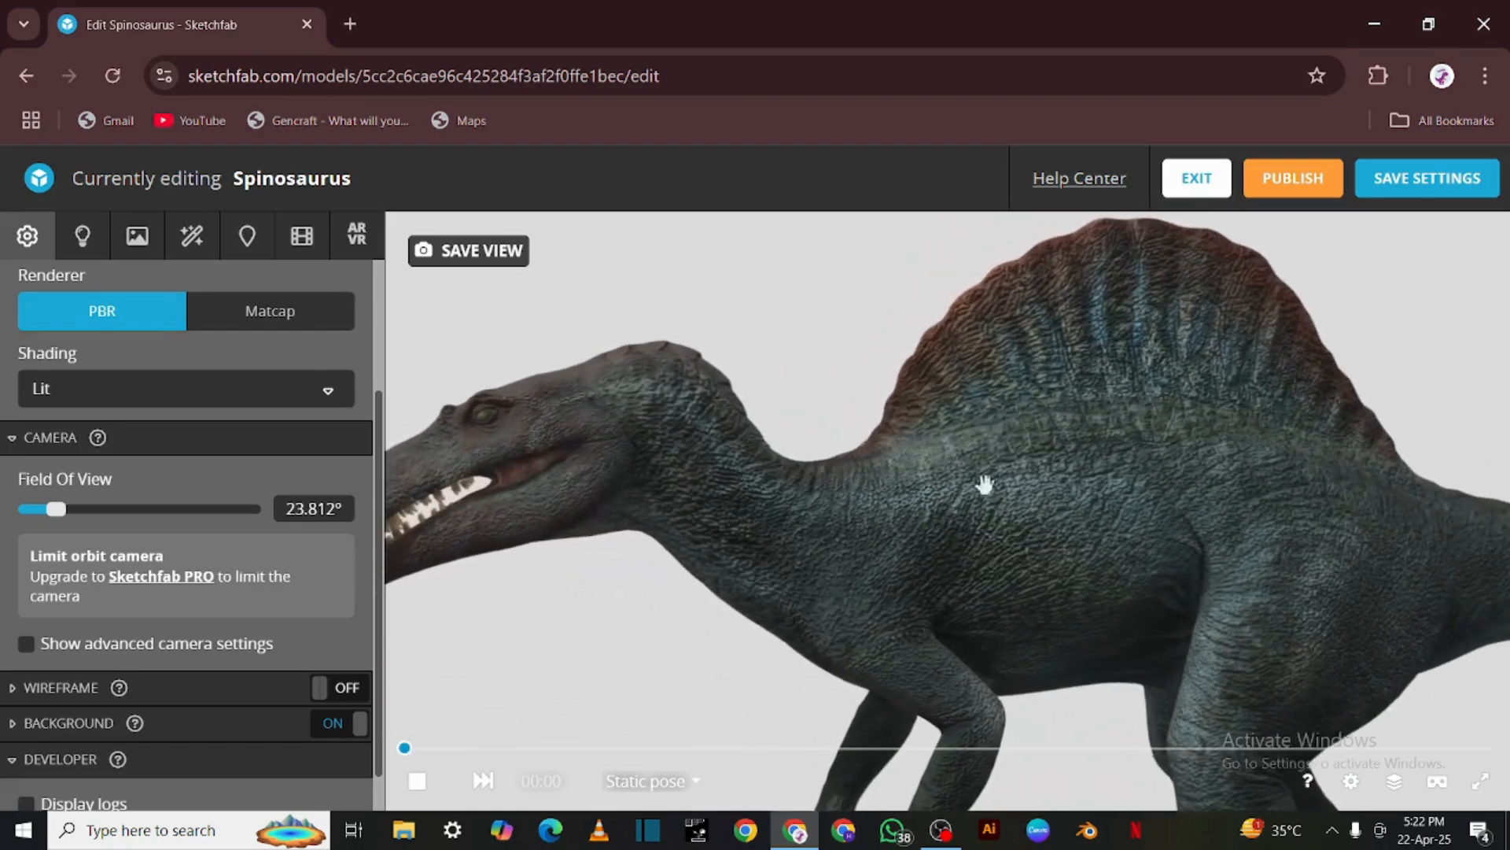
# Give the scene a solid dark red background with the colour #860000
pyautogui.scroll(2, 85, 685)
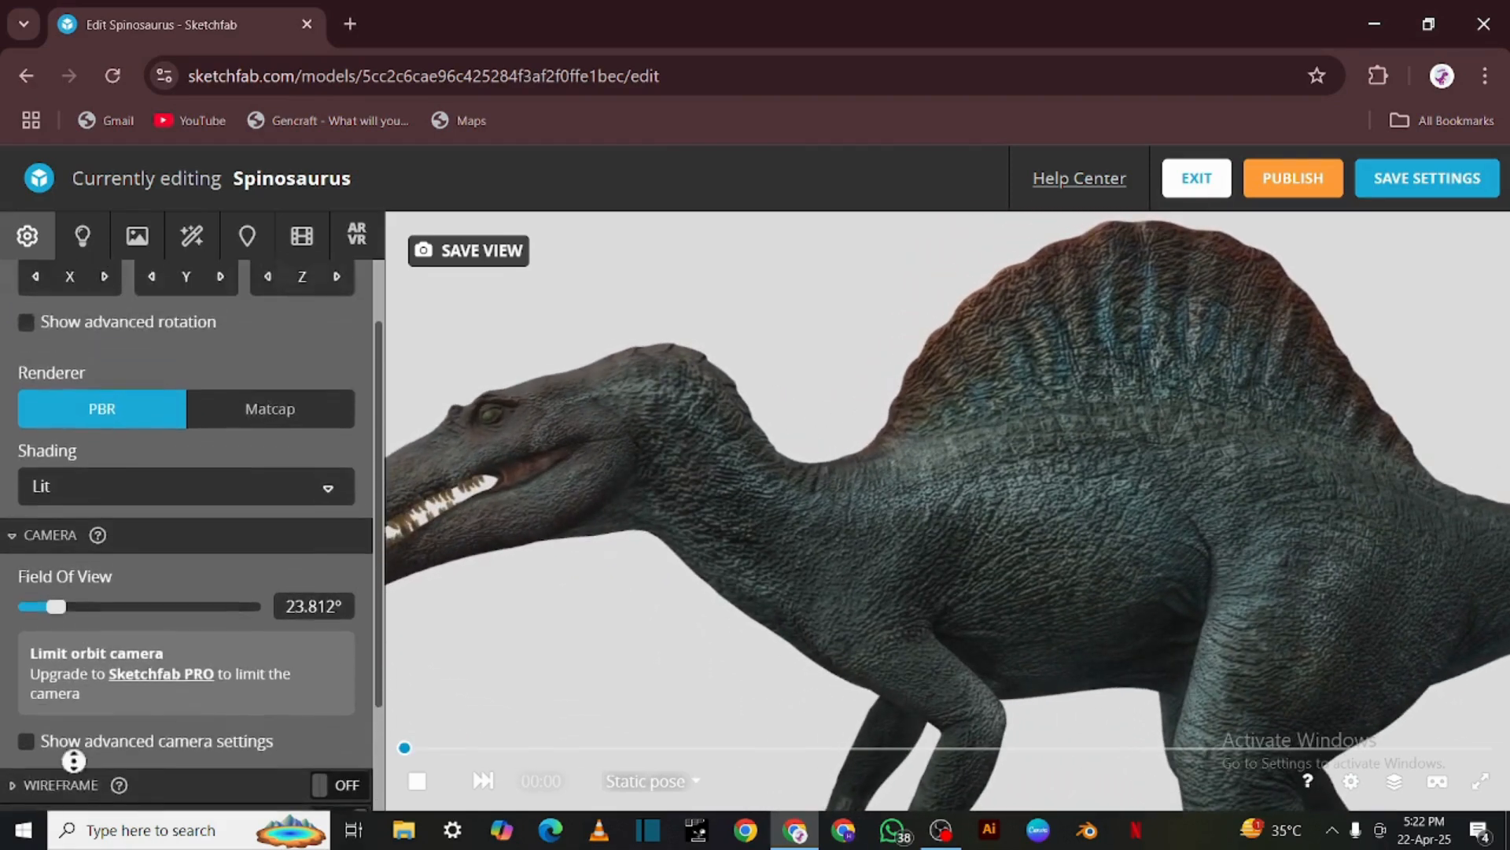
pyautogui.scroll(-3, 85, 685)
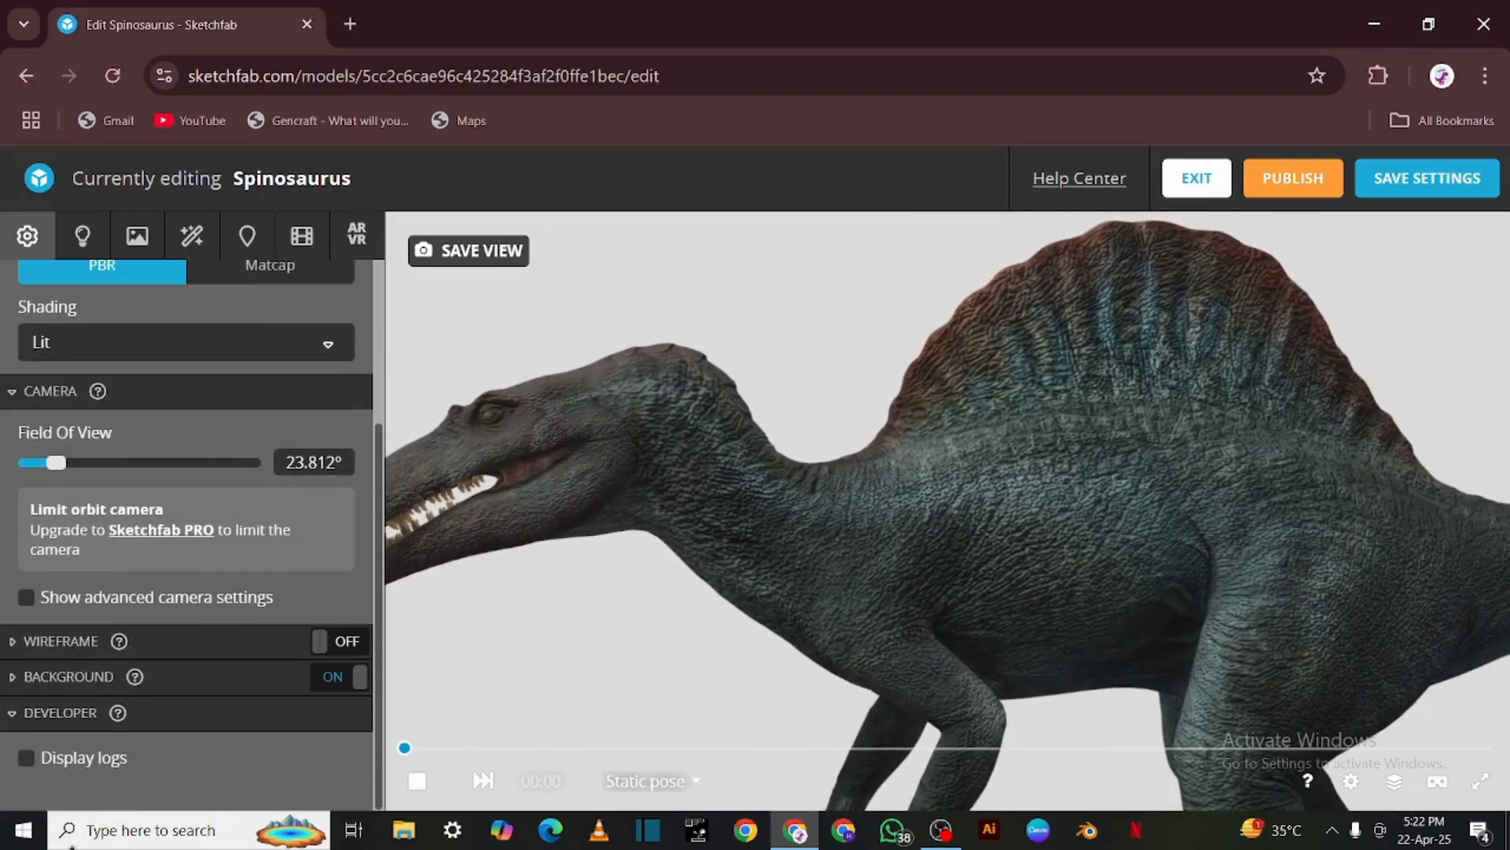
pyautogui.click(10, 683)
pyautogui.scroll(-6, 92, 719)
pyautogui.click(213, 441)
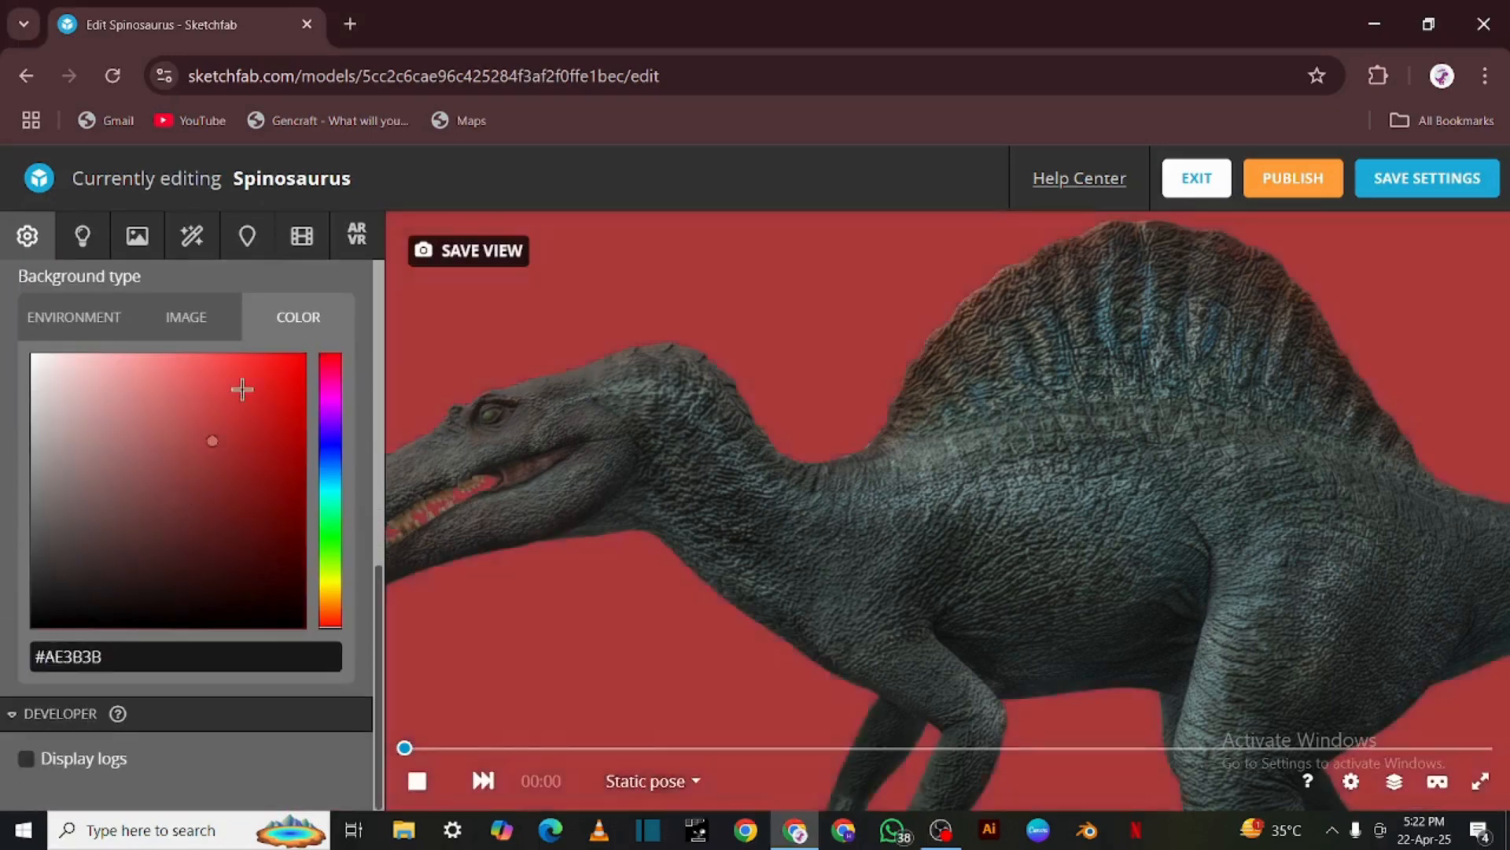
pyautogui.moveTo(243, 389); pyautogui.dragTo(338, 481)
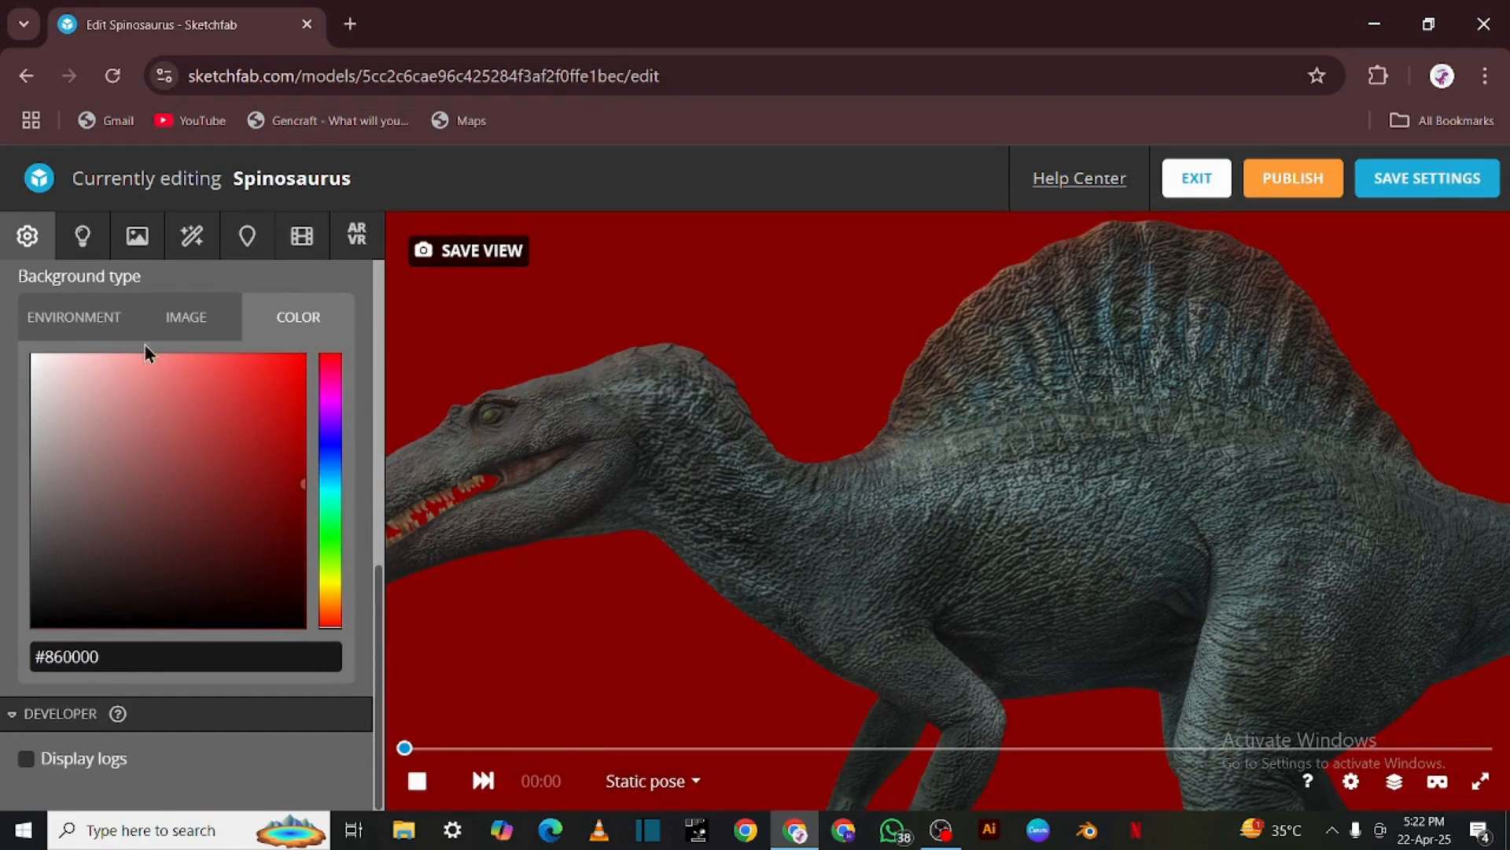
# Enable ground shadows in the lighting settings, using the Shadow Catcher type, and view the model's cast shadow
pyautogui.click(82, 250)
pyautogui.scroll(-3, 551, 314)
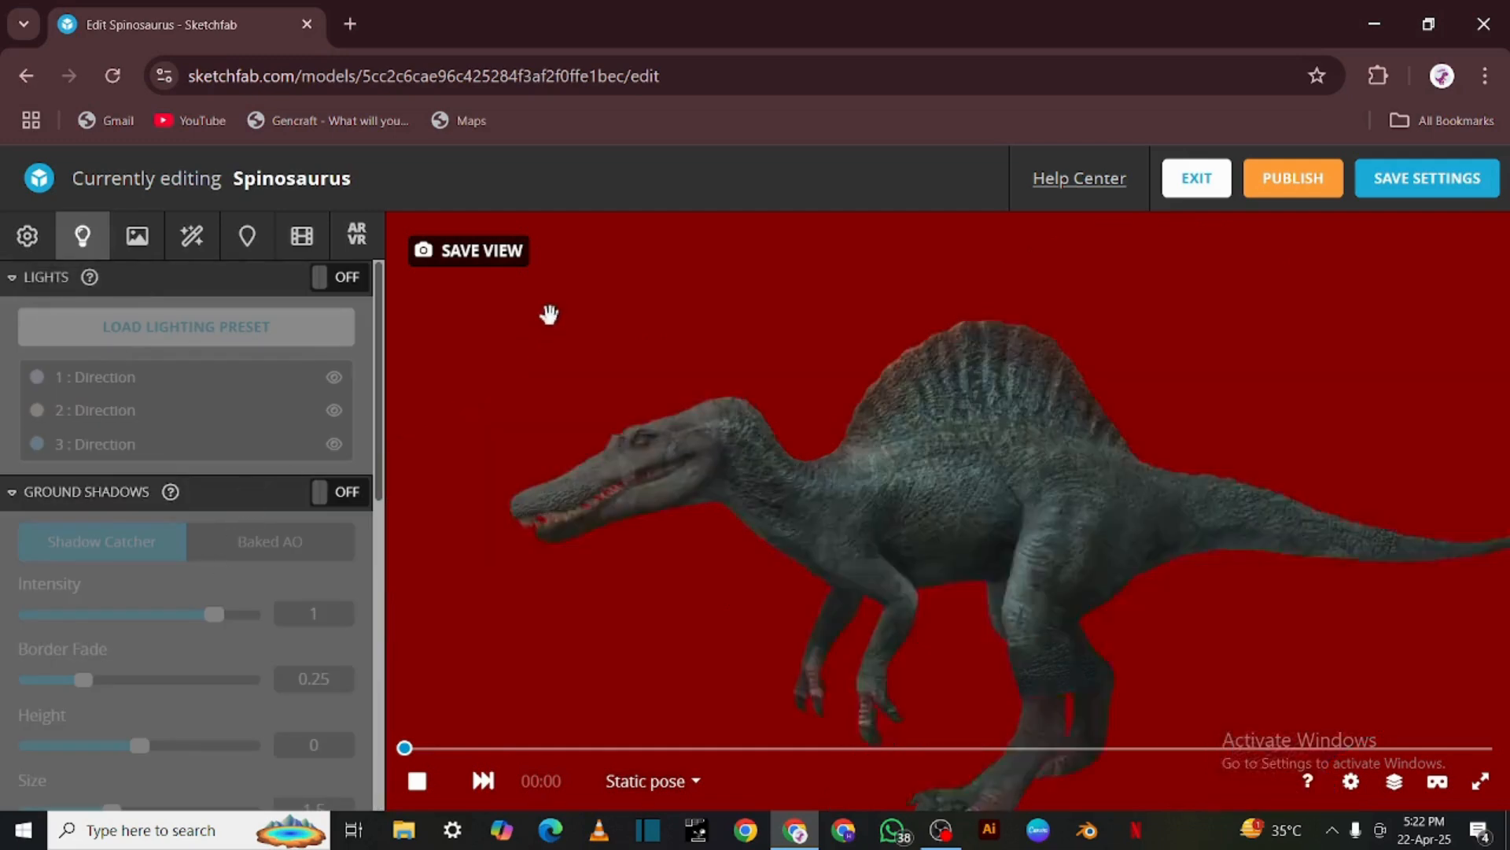
pyautogui.moveTo(549, 315); pyautogui.dragTo(917, 677)
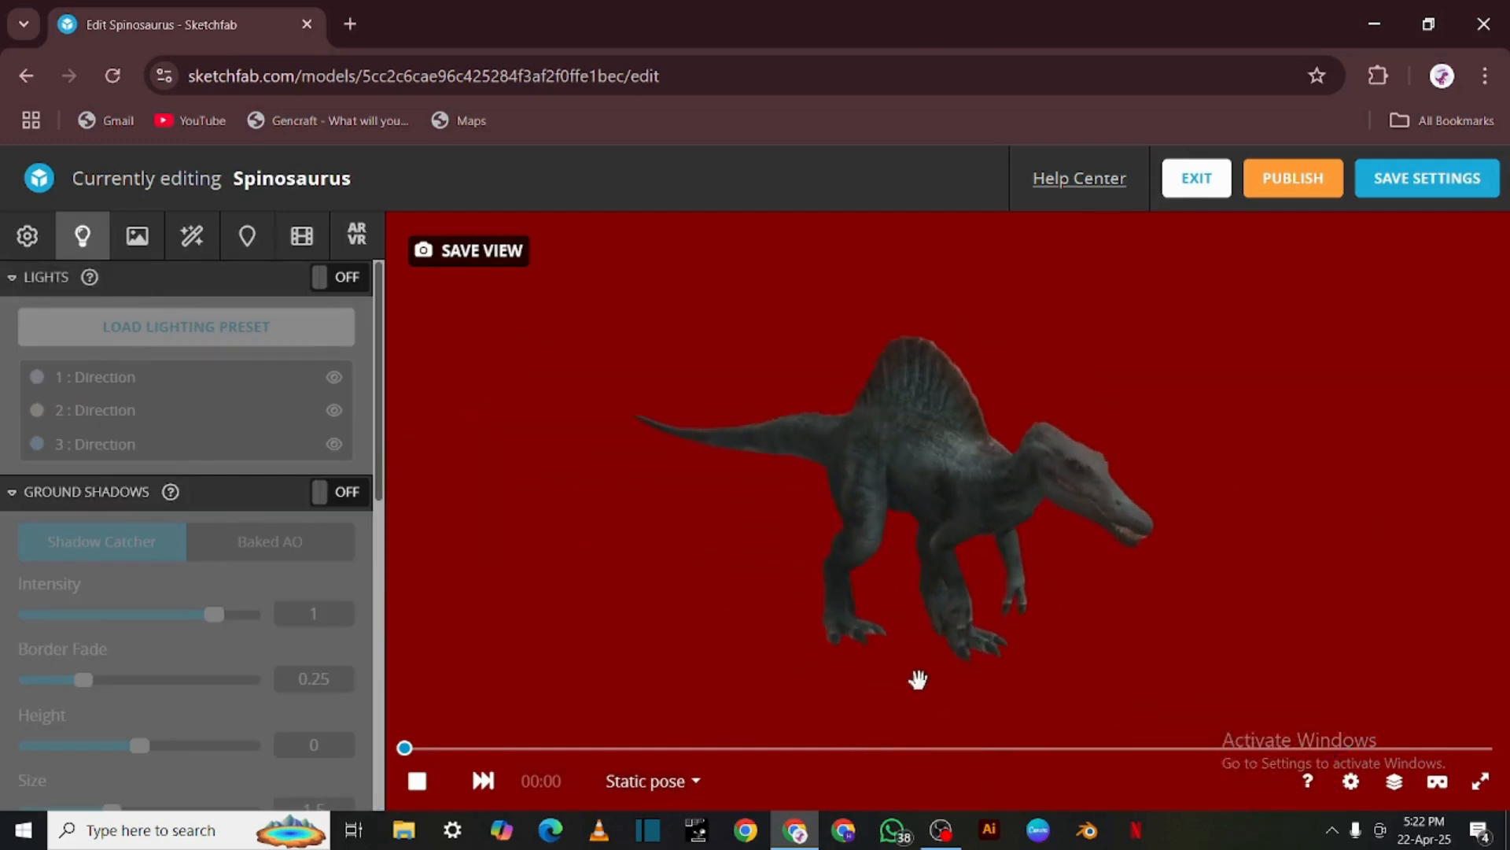
pyautogui.click(328, 494)
pyautogui.moveTo(779, 533); pyautogui.dragTo(635, 516)
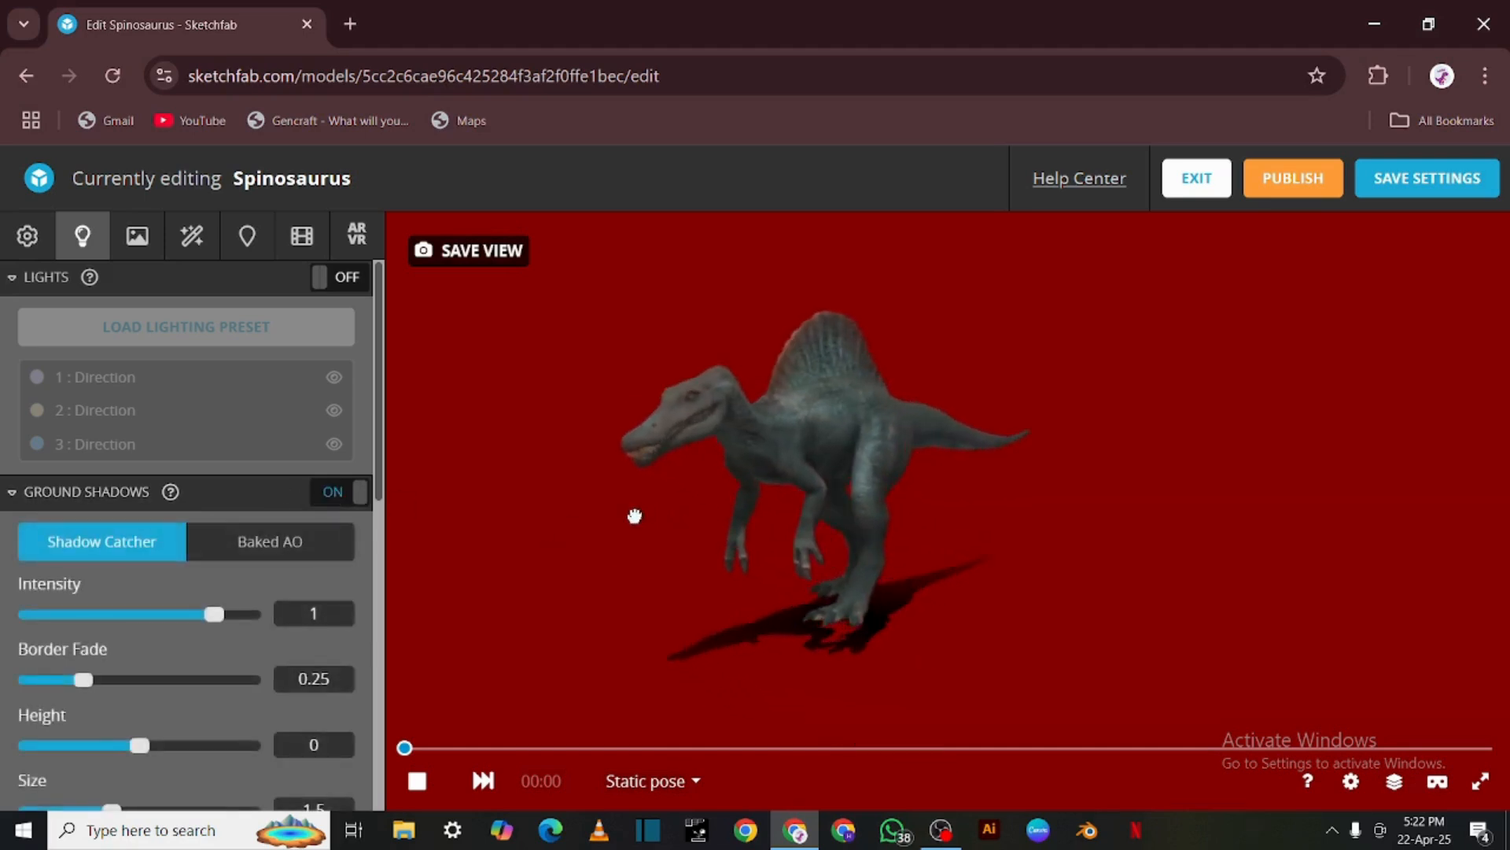
# Set the ground shadow's intensity to 1.2, border fade to 0, height to 0.12 and size to 4
pyautogui.moveTo(217, 612); pyautogui.dragTo(252, 614)
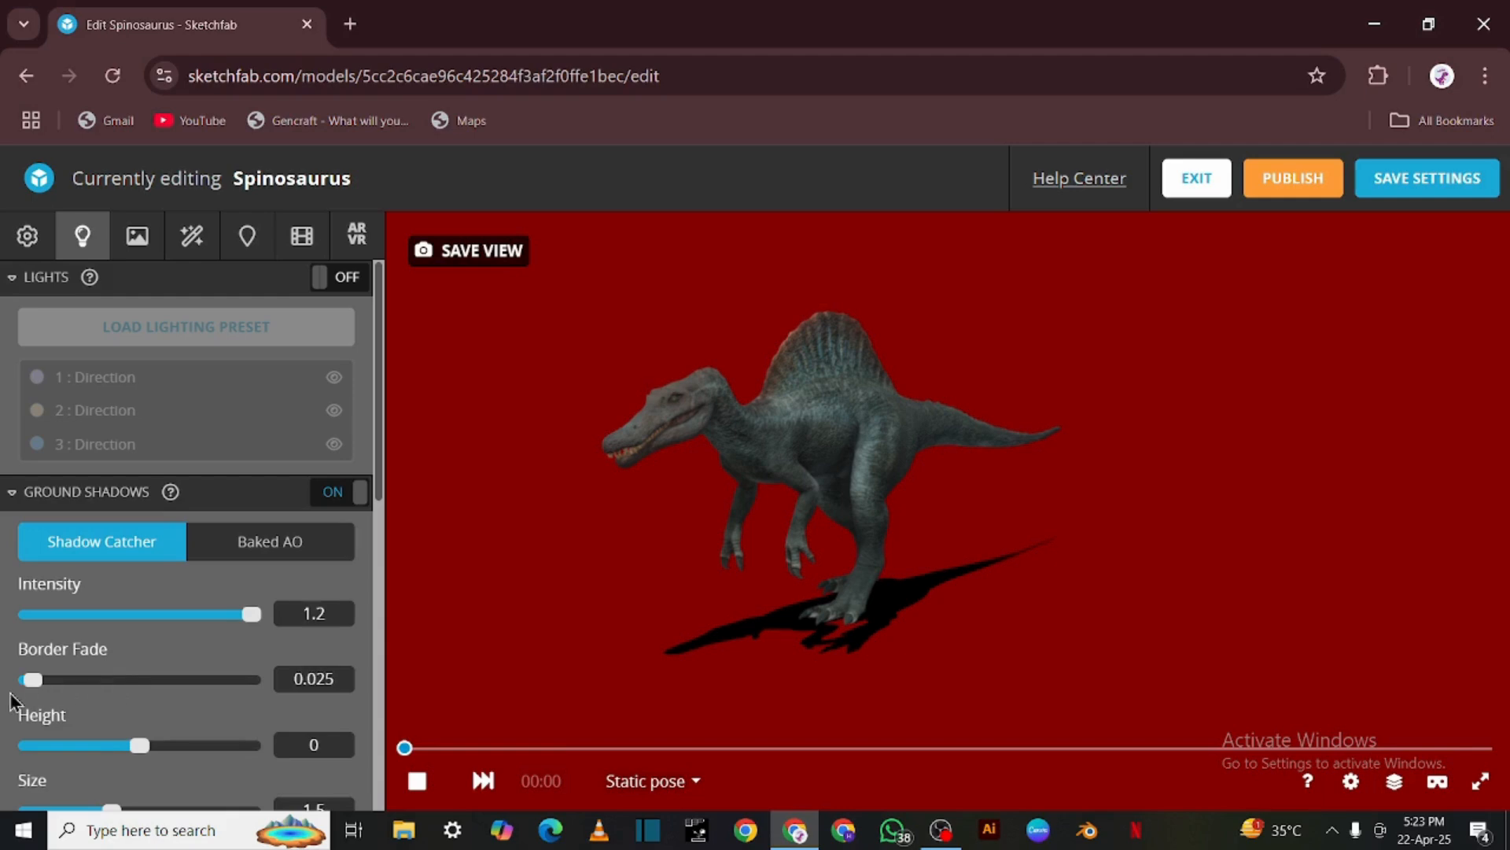
pyautogui.moveTo(10, 694); pyautogui.dragTo(8, 696)
pyautogui.moveTo(139, 745); pyautogui.dragTo(130, 745)
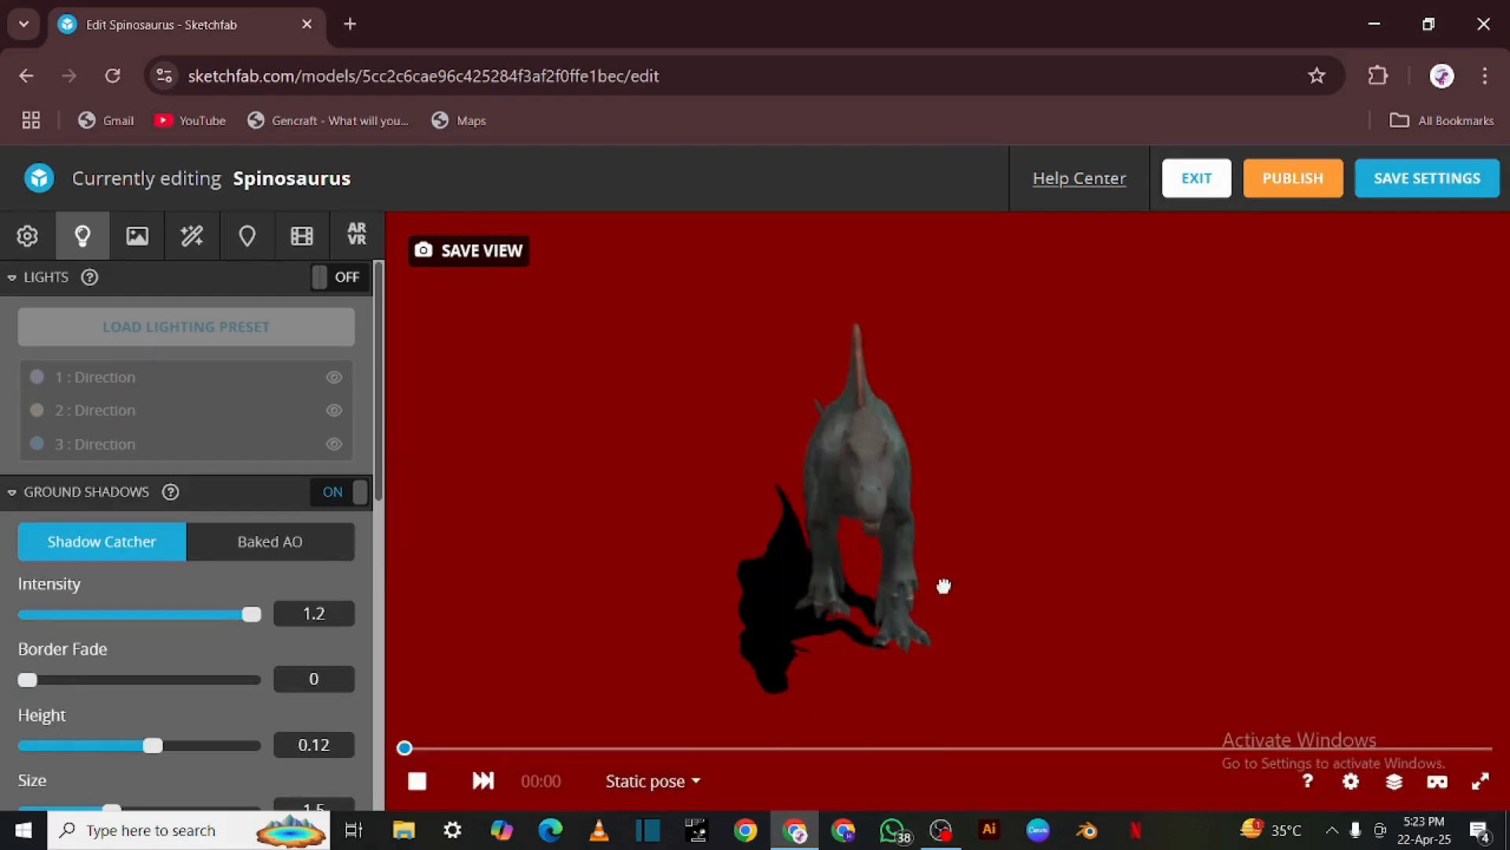
pyautogui.moveTo(944, 587); pyautogui.dragTo(829, 604)
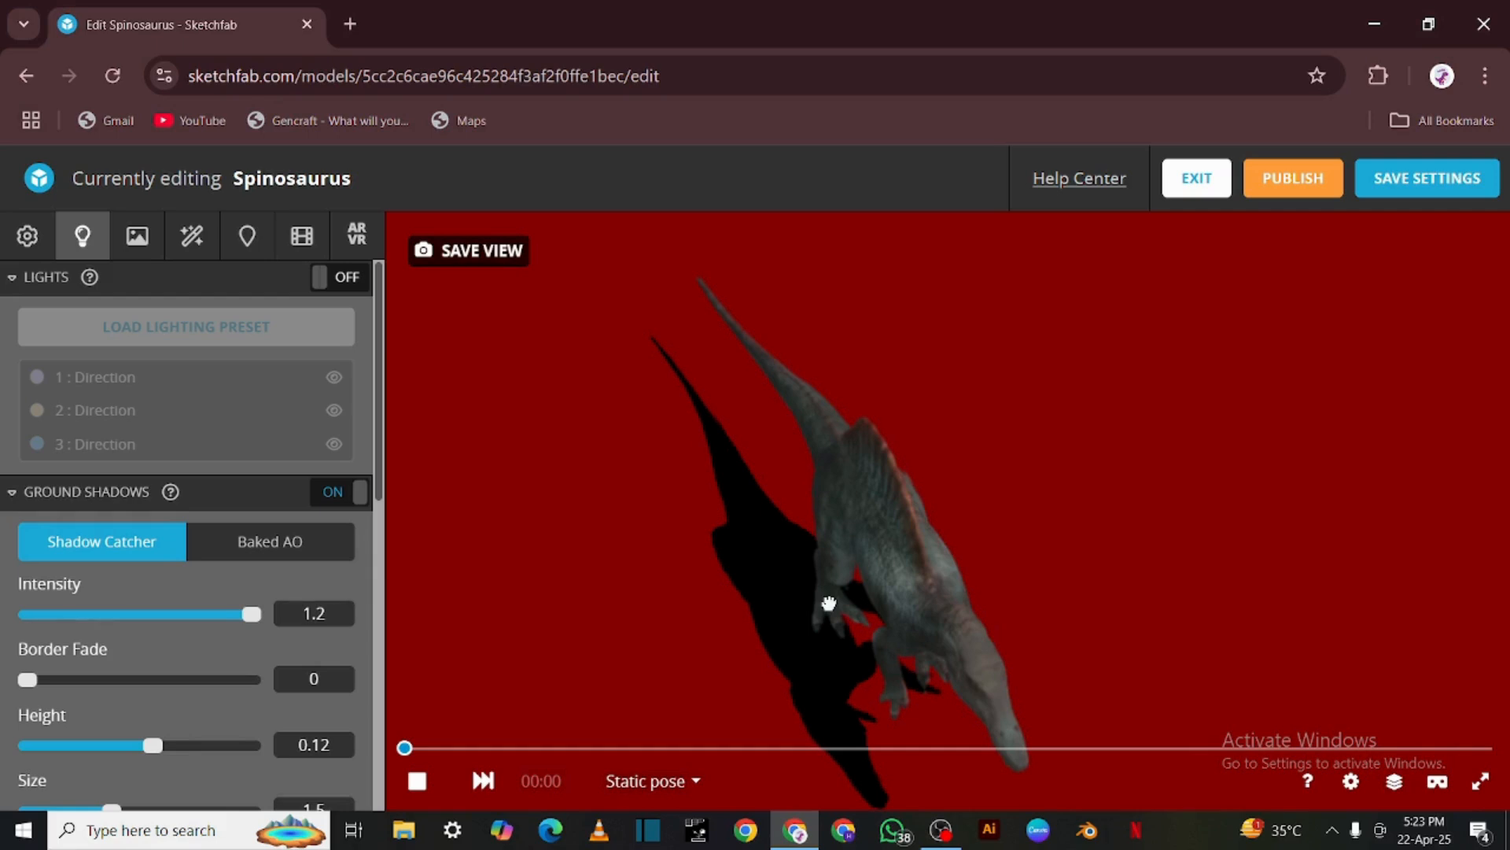
pyautogui.moveTo(829, 604); pyautogui.dragTo(816, 619)
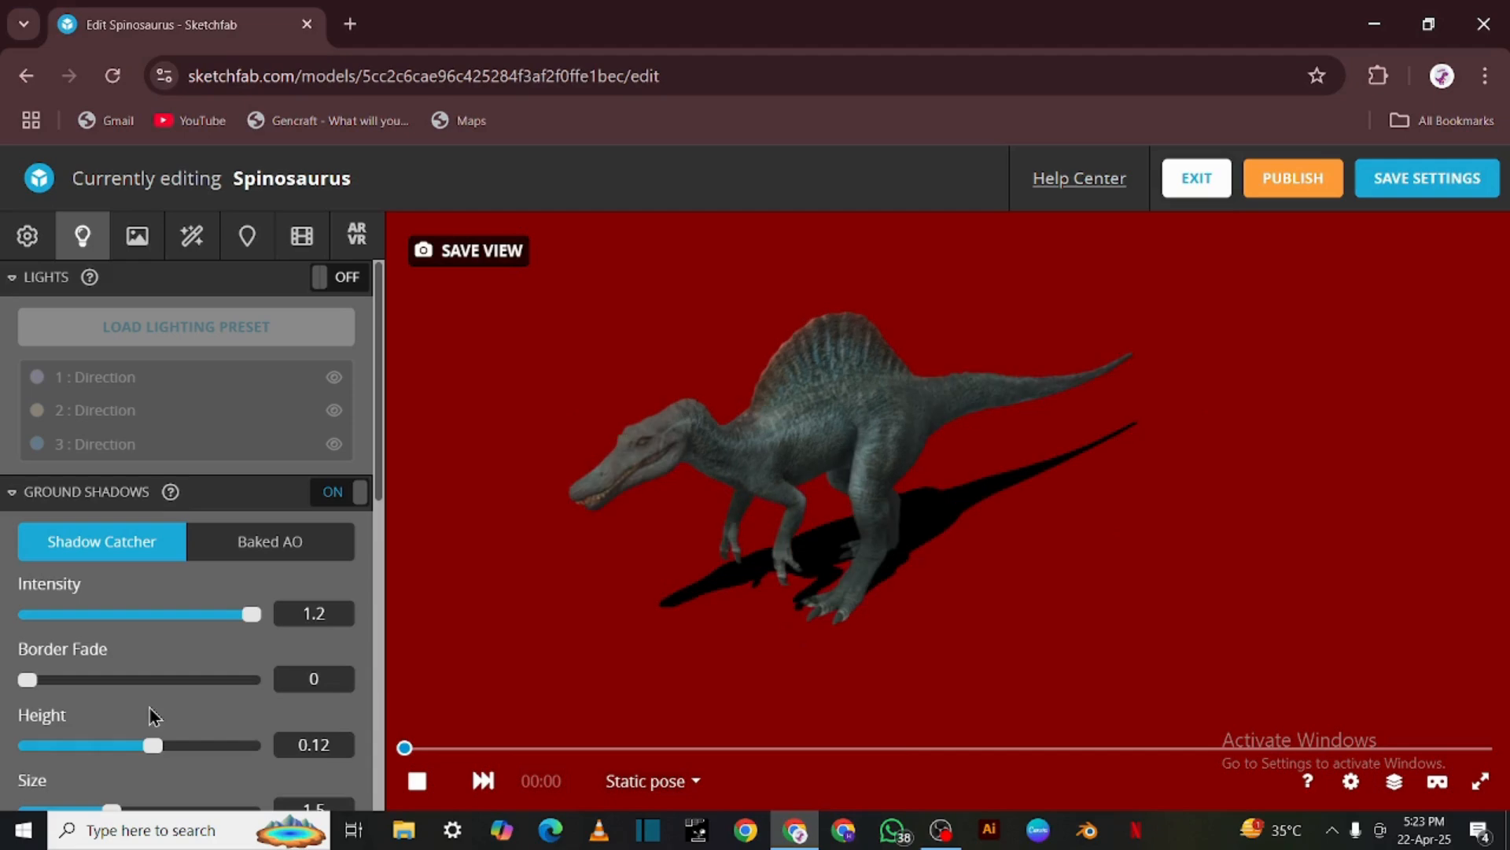
pyautogui.scroll(-2, 151, 715)
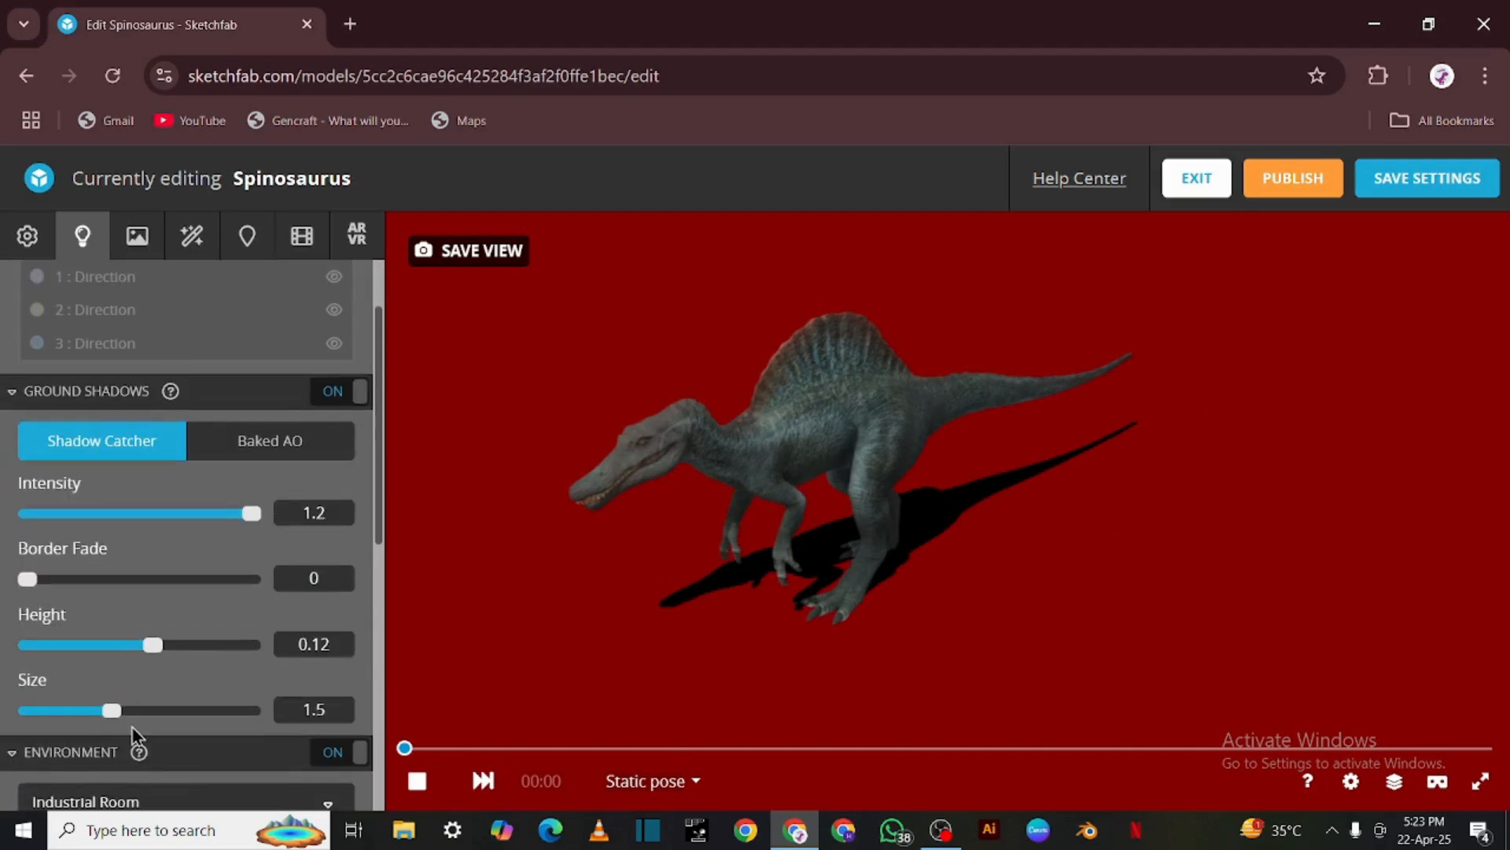
pyautogui.moveTo(111, 710); pyautogui.dragTo(252, 710)
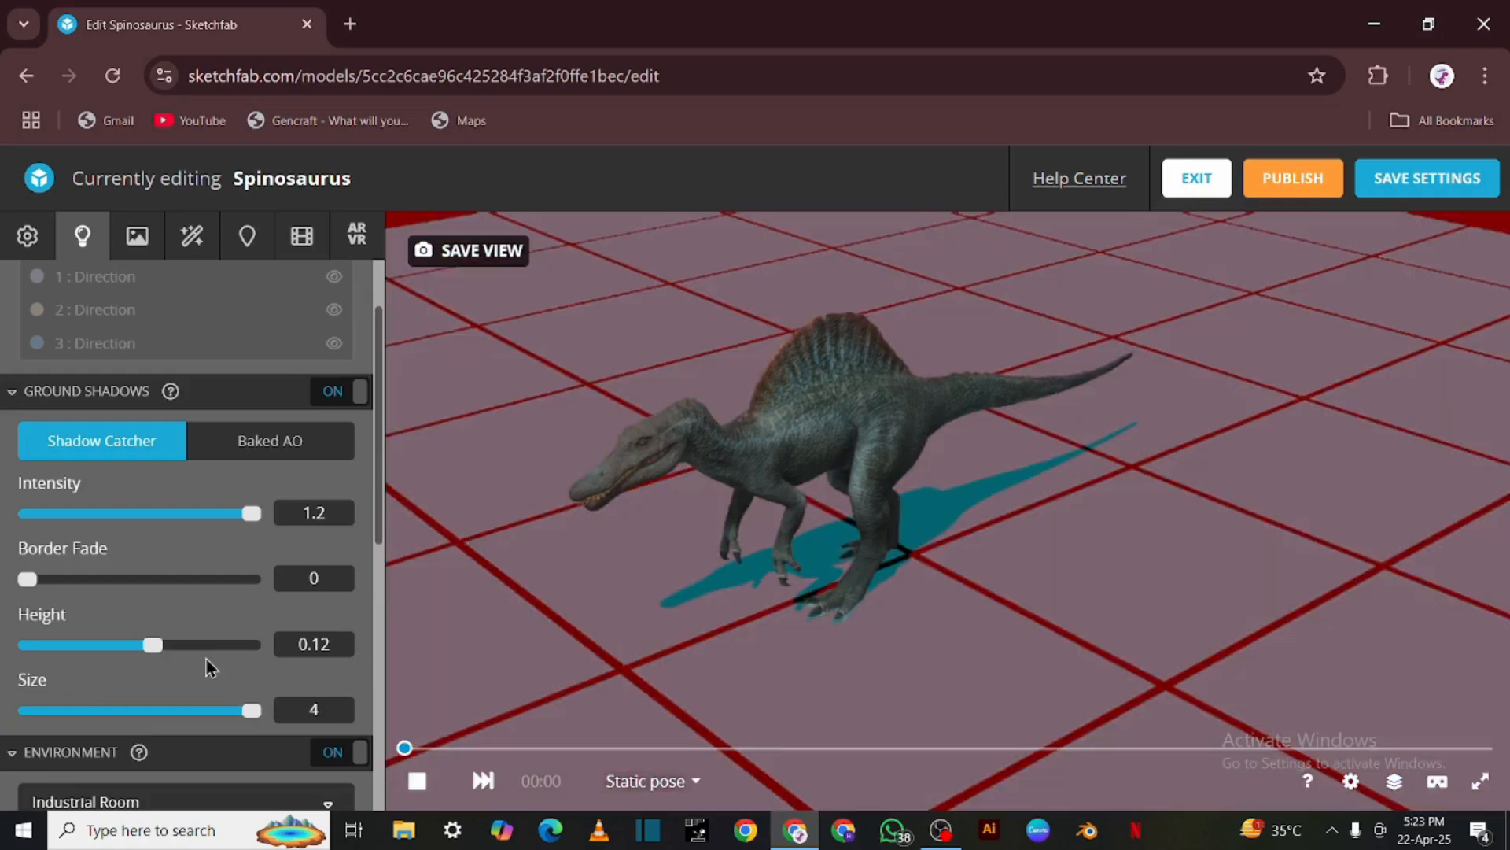
# Change the lighting environment from Industrial Room to the Muir Wood forest
pyautogui.scroll(-2, 210, 668)
pyautogui.scroll(-5, 202, 571)
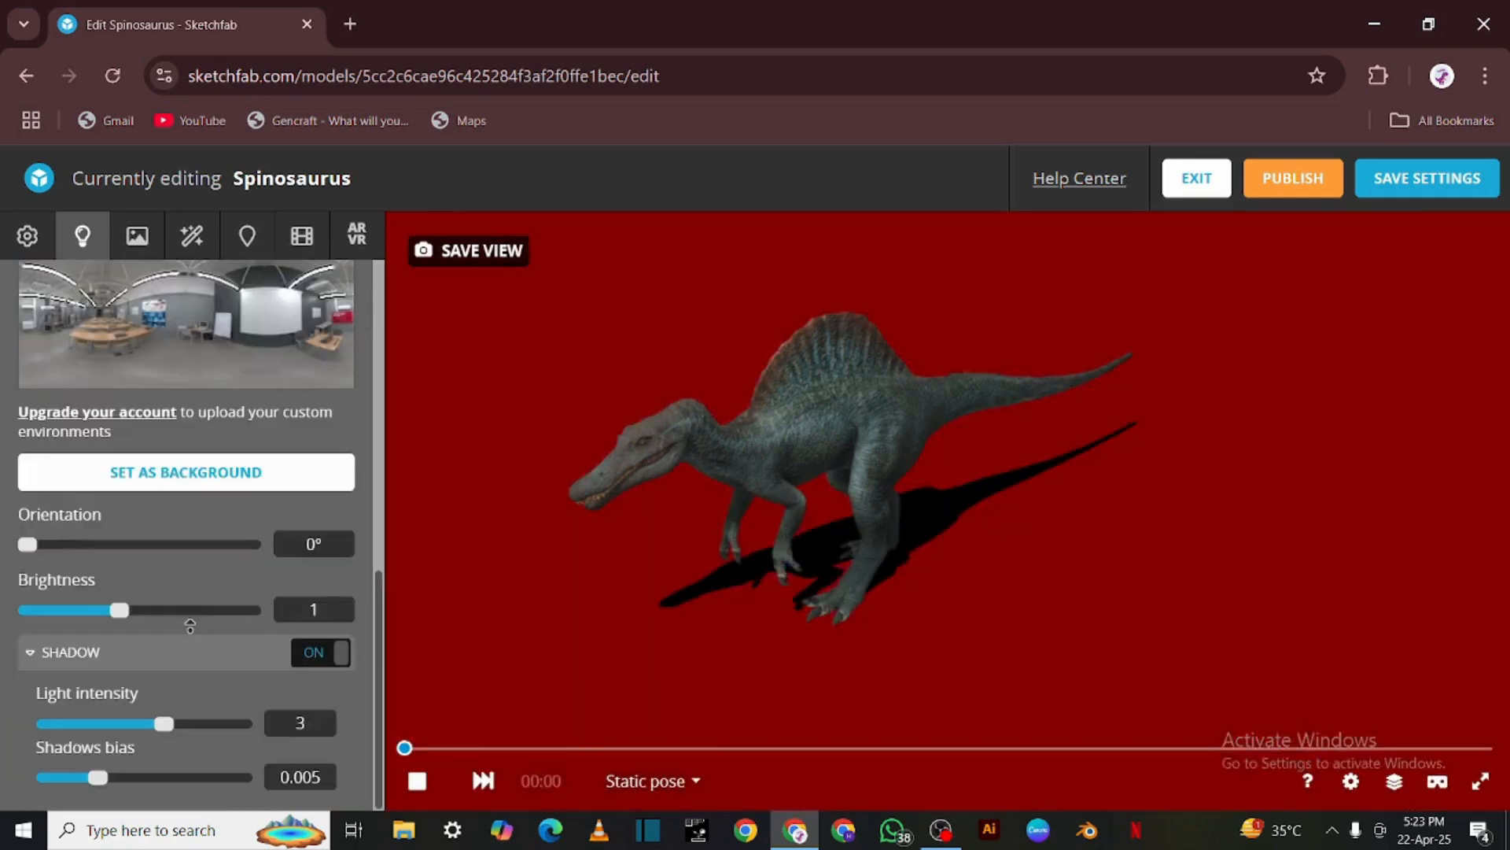
pyautogui.scroll(2, 202, 570)
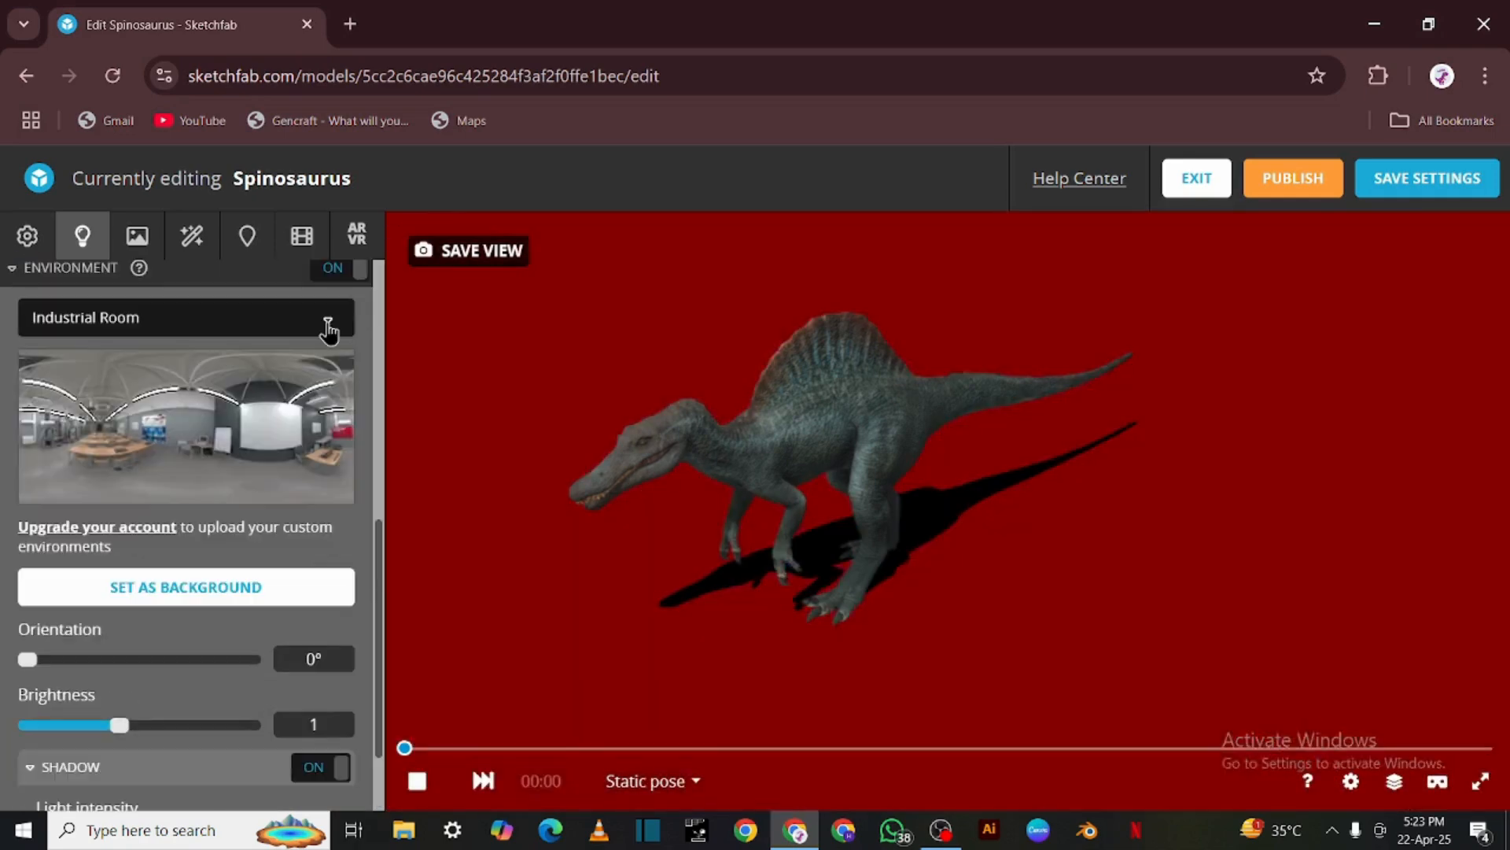
pyautogui.click(327, 318)
pyautogui.scroll(-5, 149, 400)
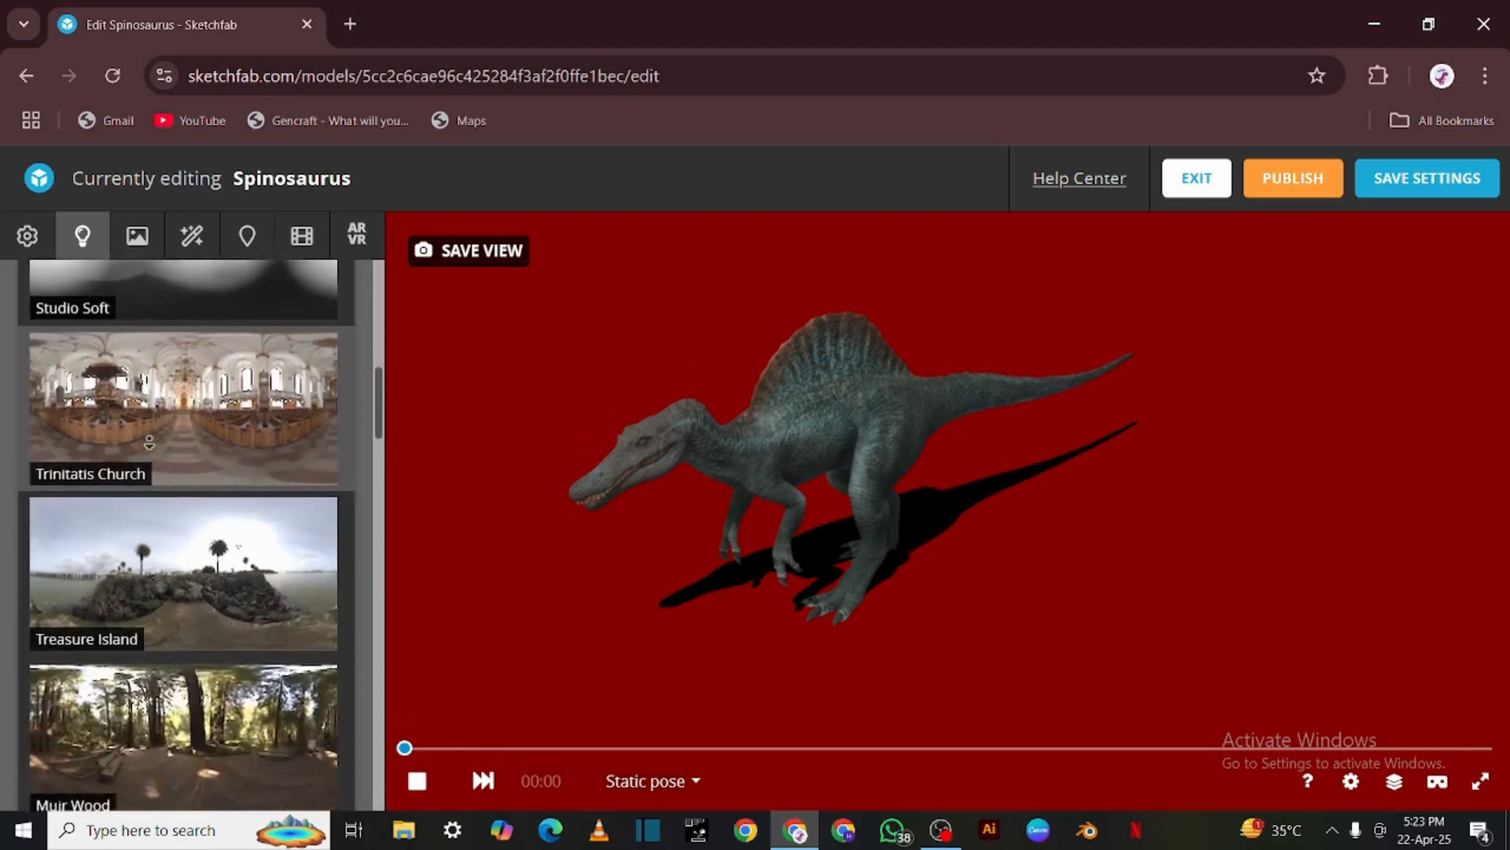
pyautogui.scroll(-10, 145, 488)
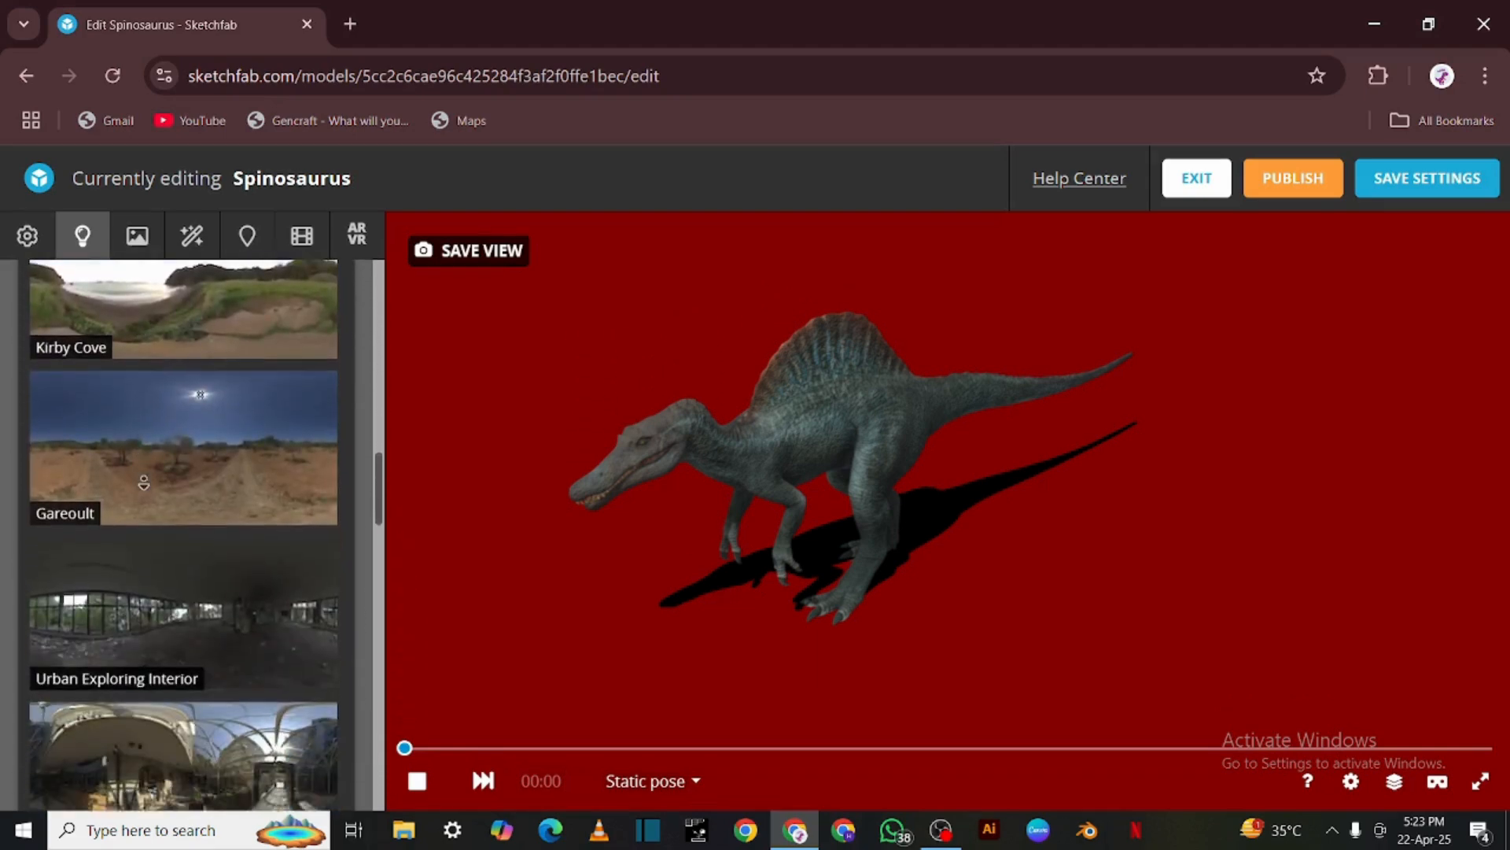
pyautogui.scroll(-11, 145, 488)
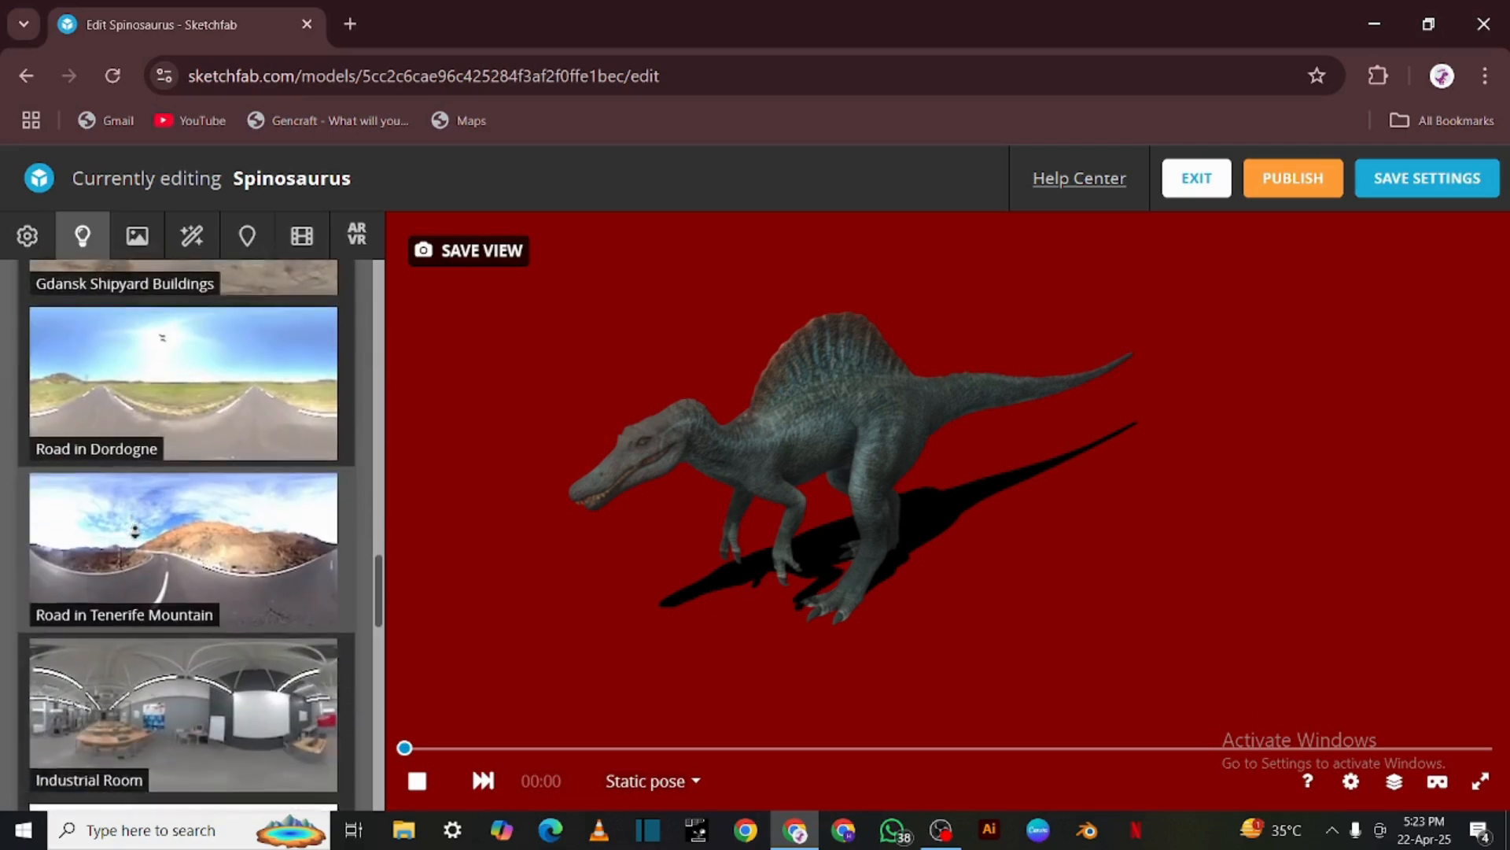
pyautogui.scroll(-6, 125, 586)
# Set the forest environment's orientation to about 182.8° and its brightness to about 1.18
pyautogui.moveTo(645, 509); pyautogui.dragTo(589, 517)
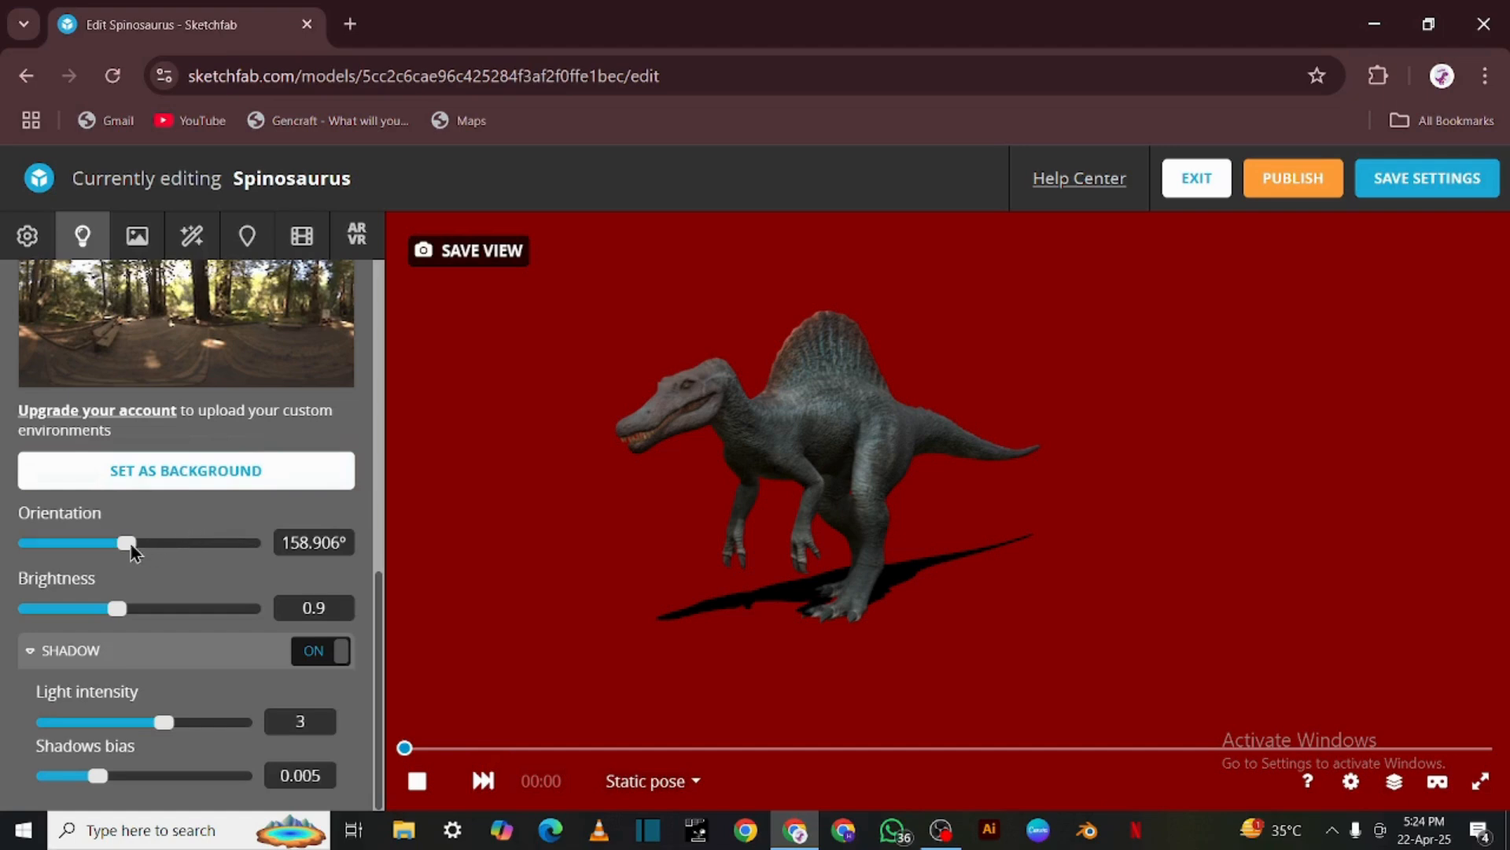
pyautogui.moveTo(130, 544); pyautogui.dragTo(121, 626)
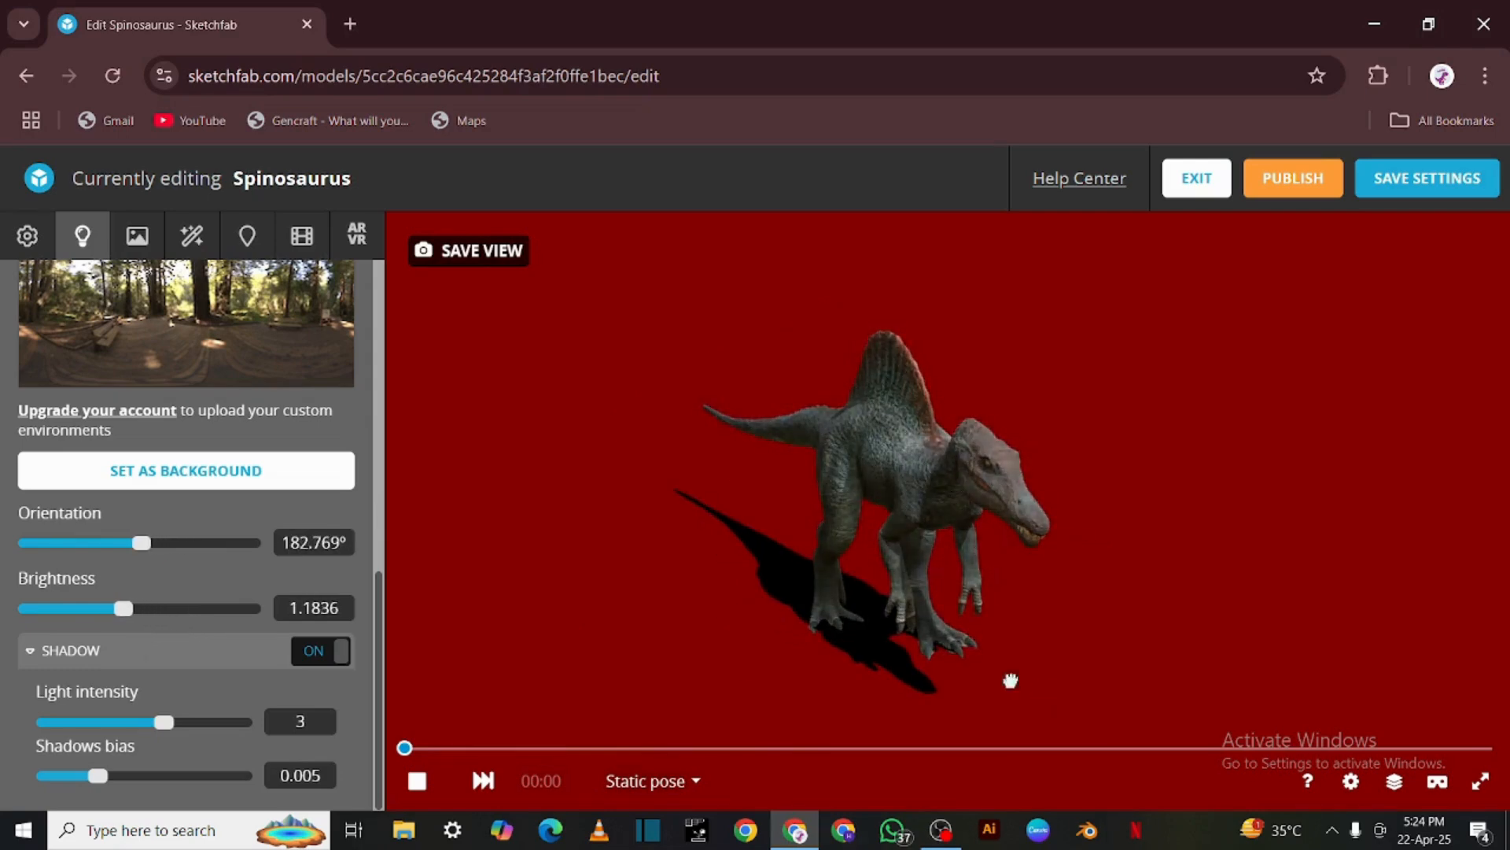
pyautogui.moveTo(1011, 685); pyautogui.dragTo(786, 664)
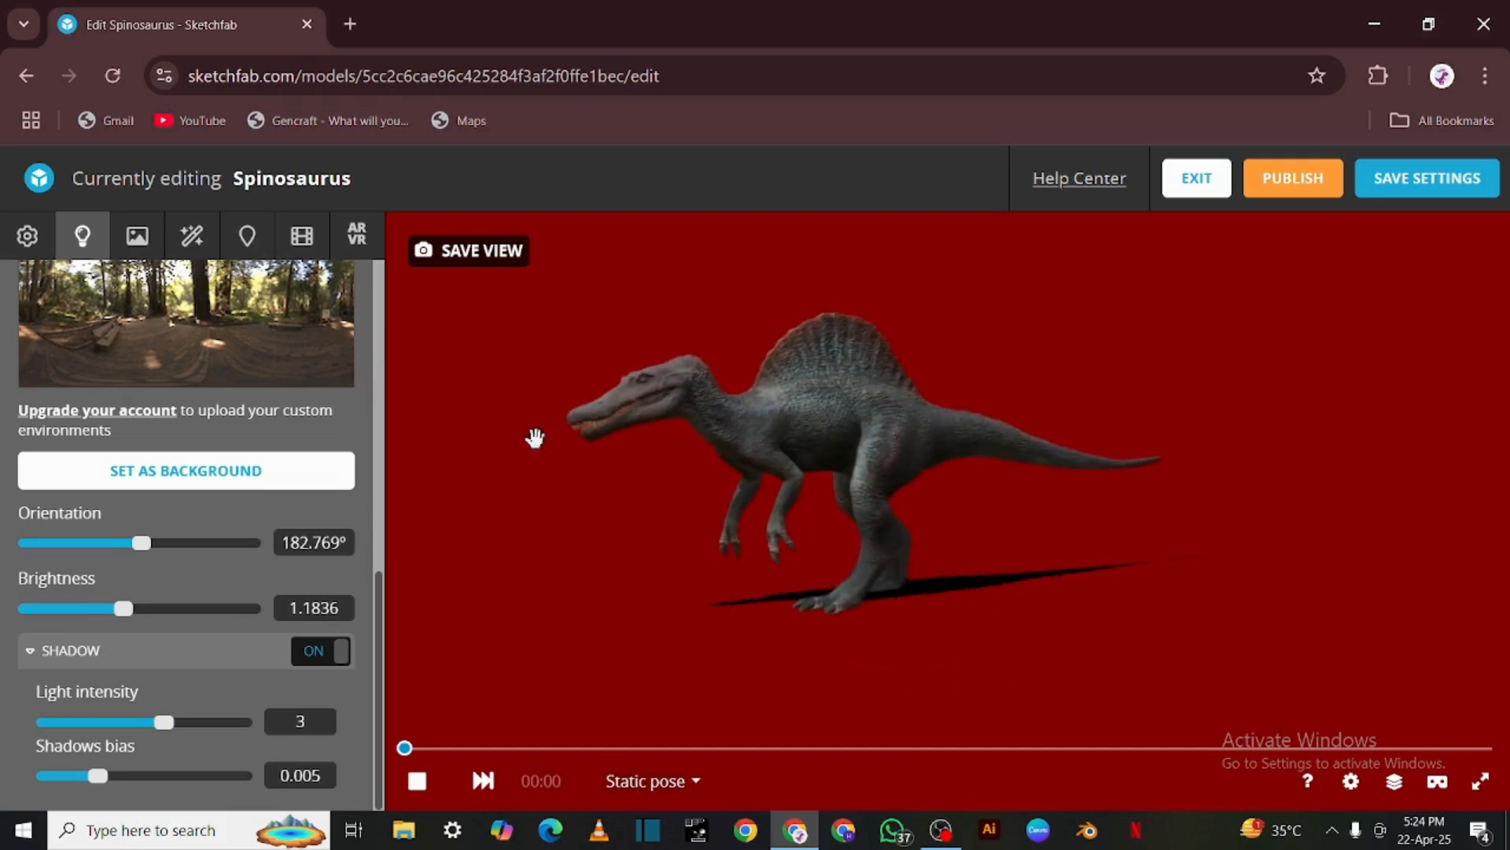
# Set the metalness of Material.001 to 1 and raise the lighting environment's brightness
pyautogui.click(139, 239)
pyautogui.click(153, 253)
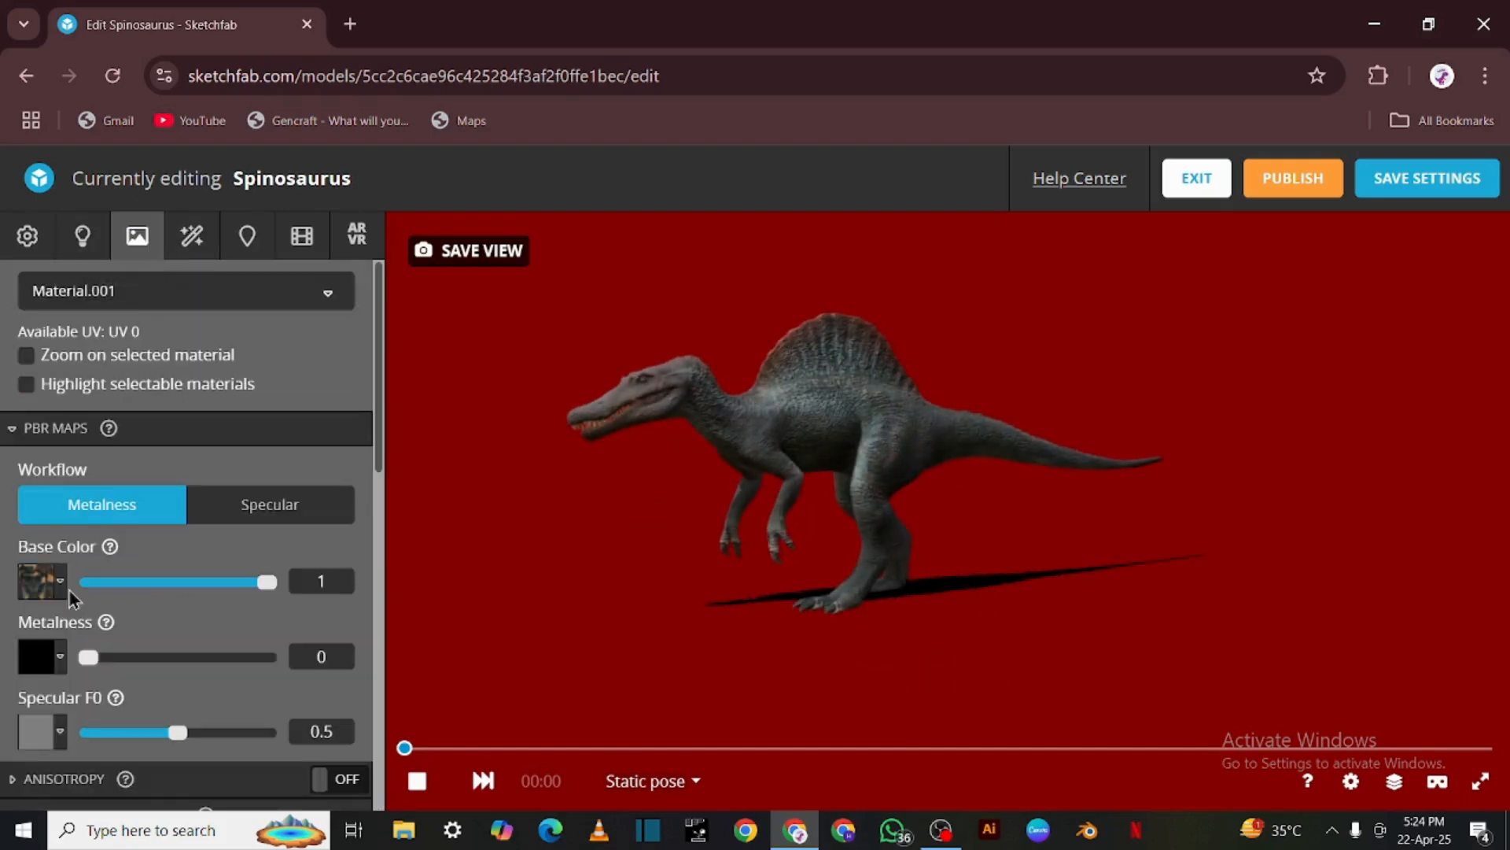
pyautogui.moveTo(87, 657); pyautogui.dragTo(292, 649)
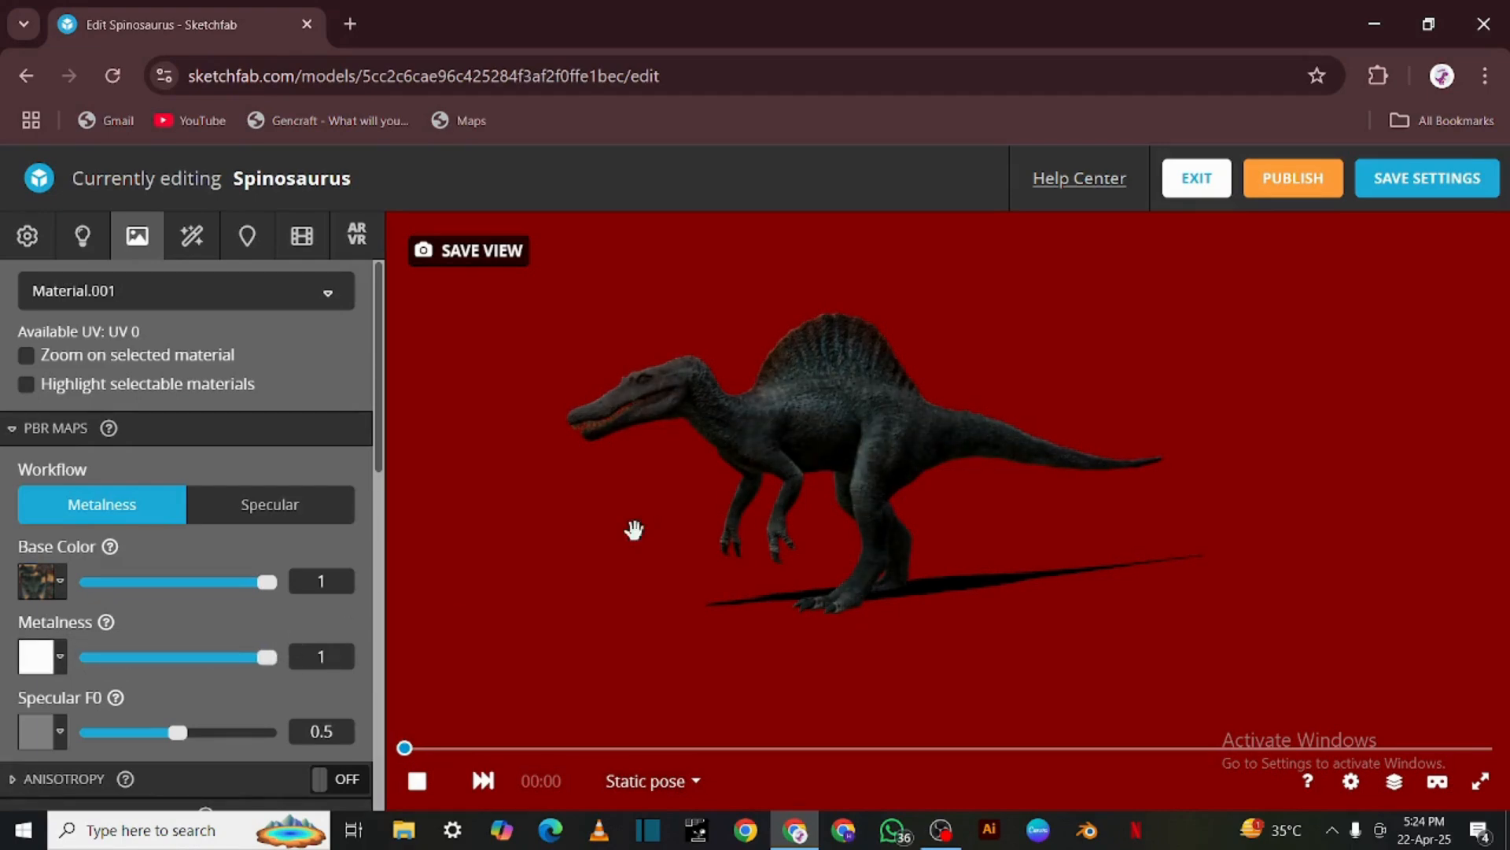
pyautogui.click(82, 235)
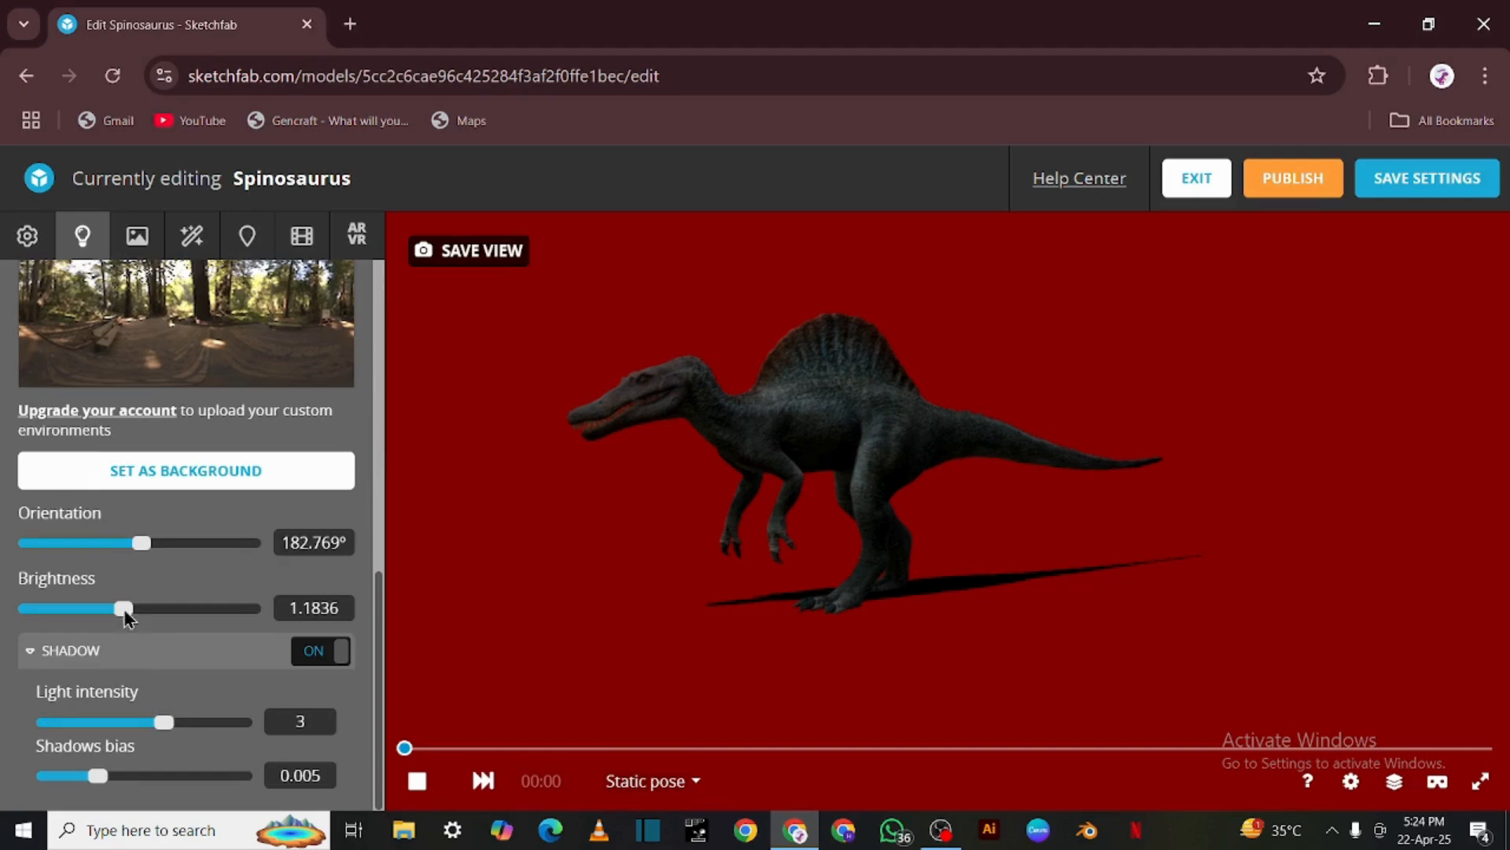
pyautogui.moveTo(123, 609); pyautogui.dragTo(156, 620)
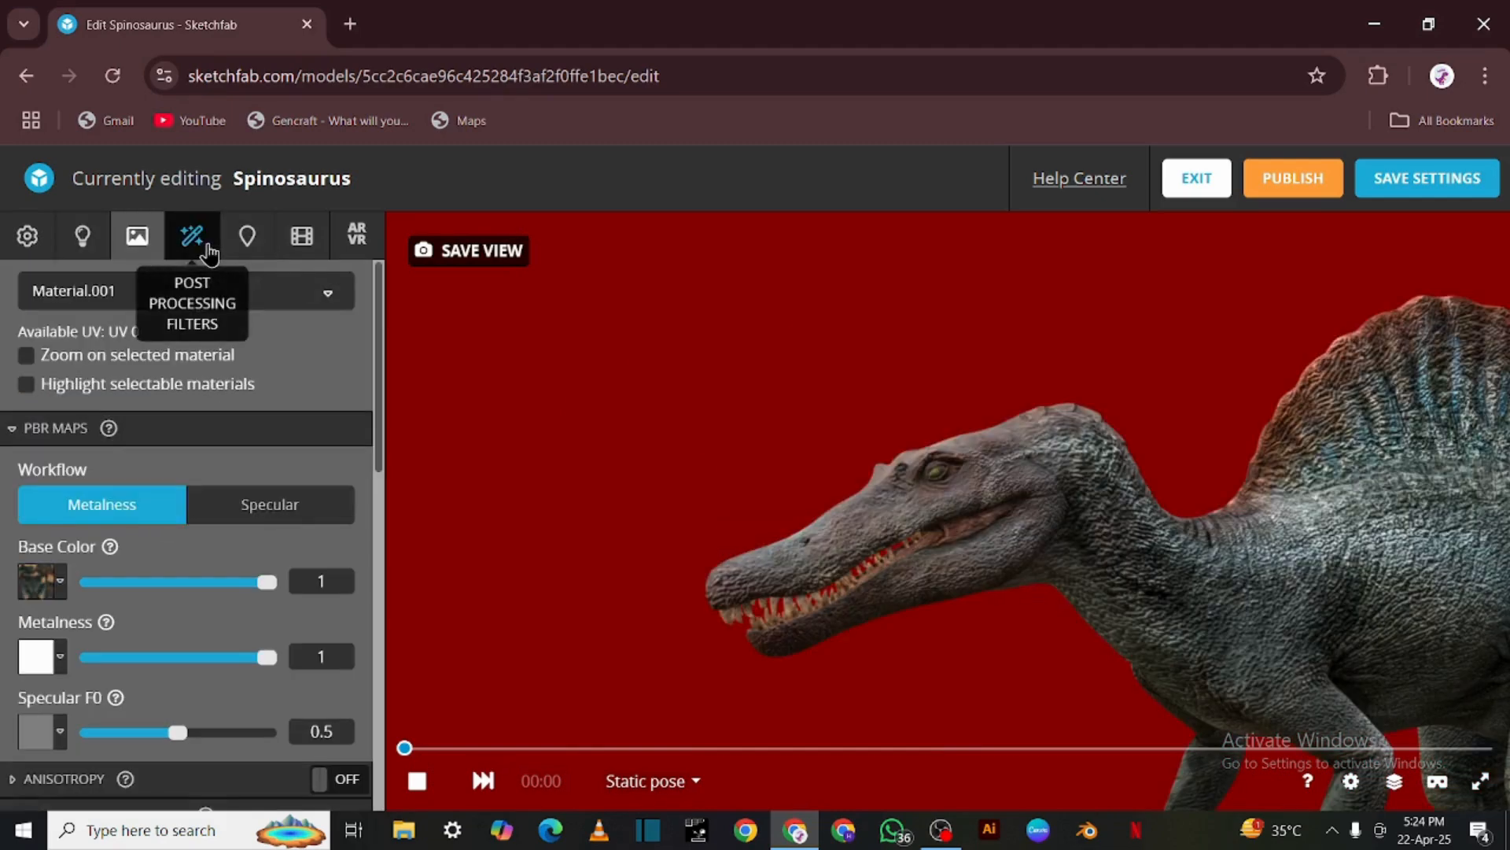
# Turn on all the listed post-processing filters from Screen Space Reflection to Color Balance except Depth of Field and Chromatic Aberrations
pyautogui.click(192, 236)
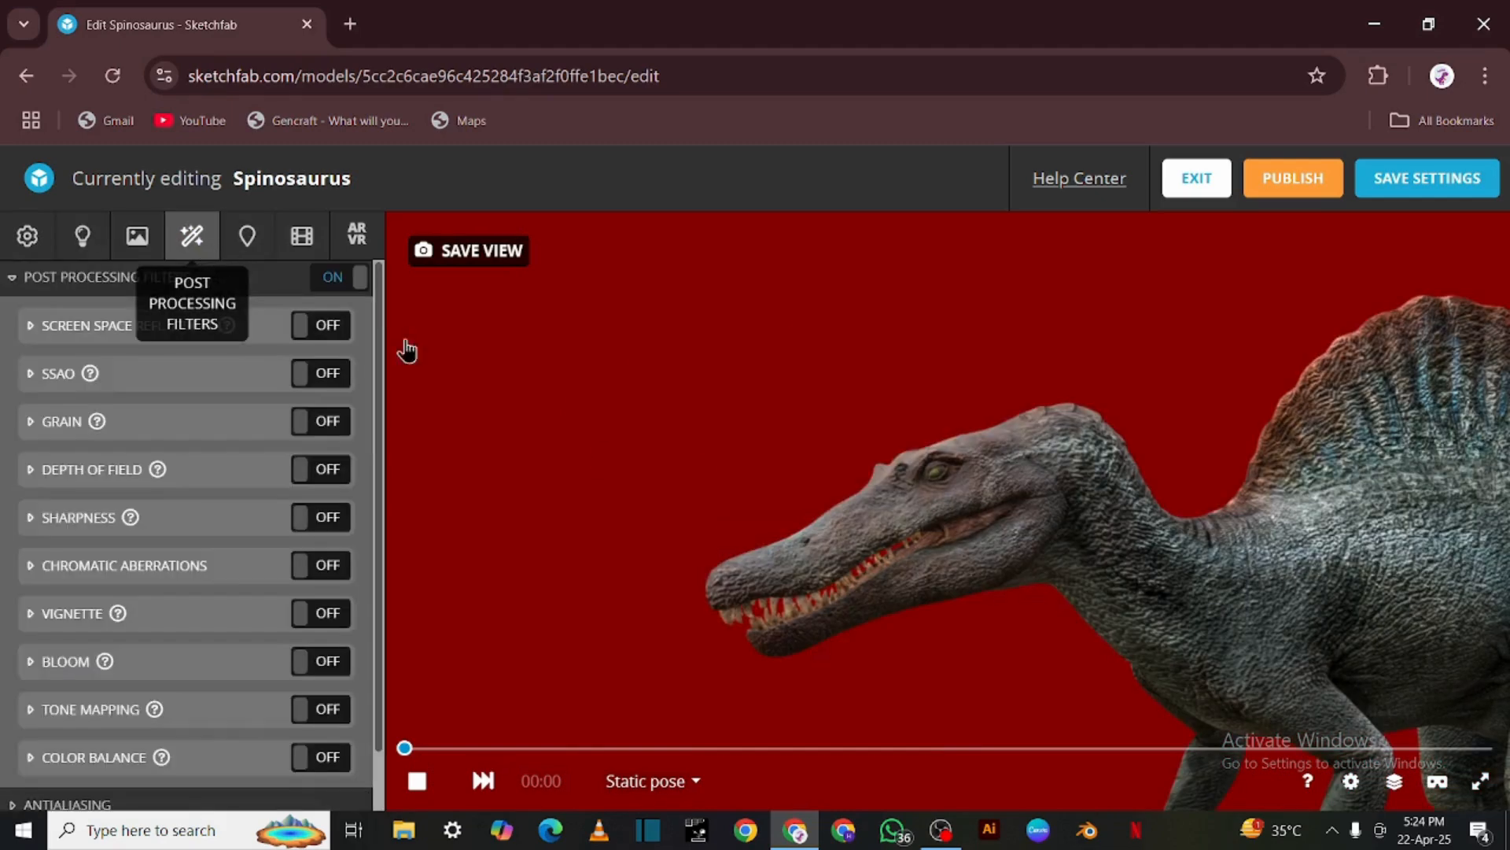
pyautogui.moveTo(883, 546)
pyautogui.mouseDown()
pyautogui.moveTo(961, 546)
pyautogui.moveTo(1052, 517)
pyautogui.moveTo(801, 482)
pyautogui.moveTo(860, 532)
pyautogui.mouseUp()
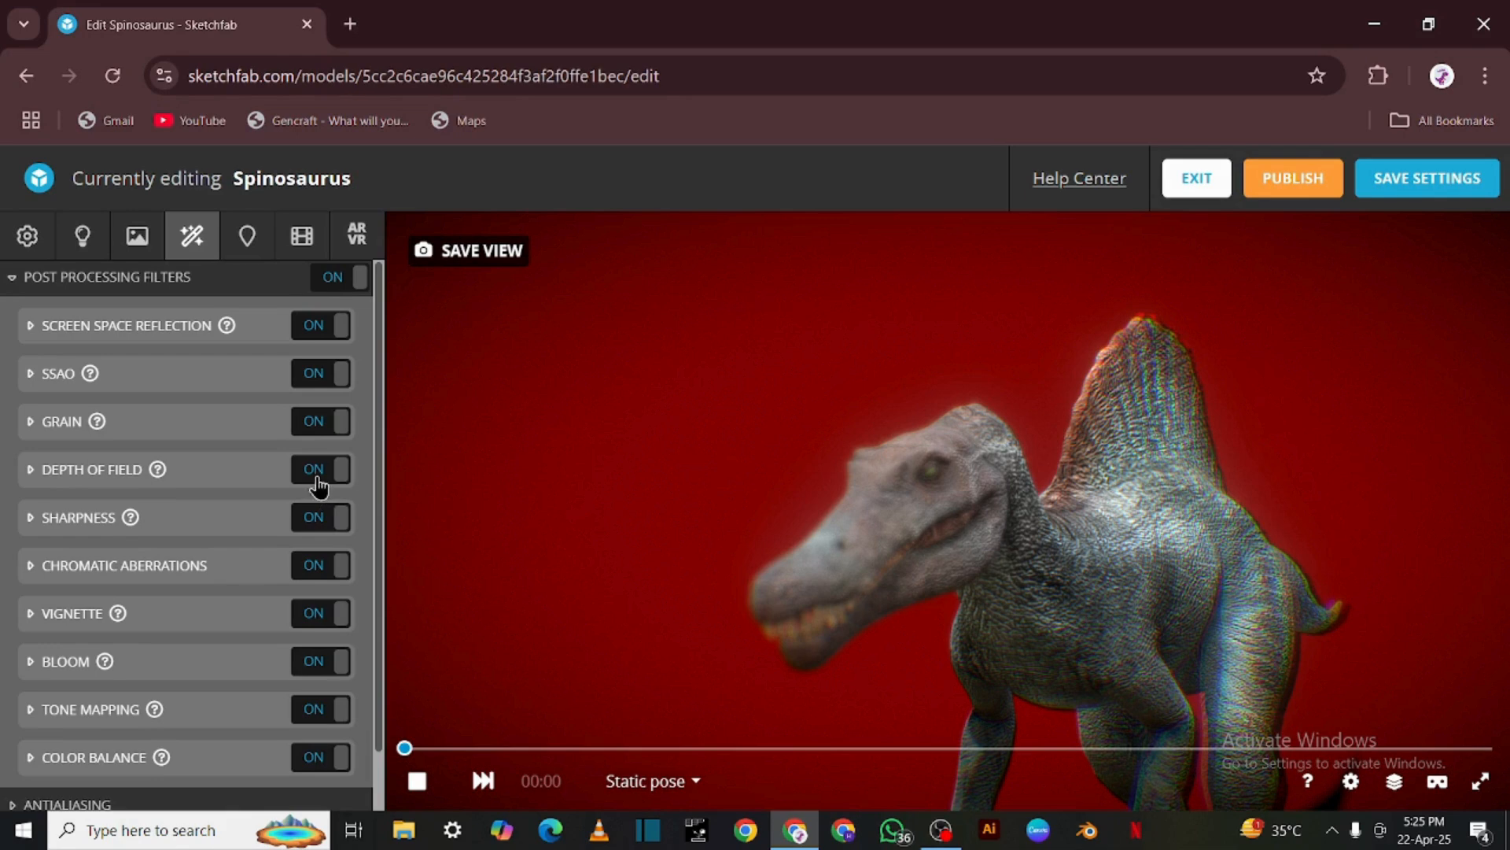
pyautogui.click(316, 473)
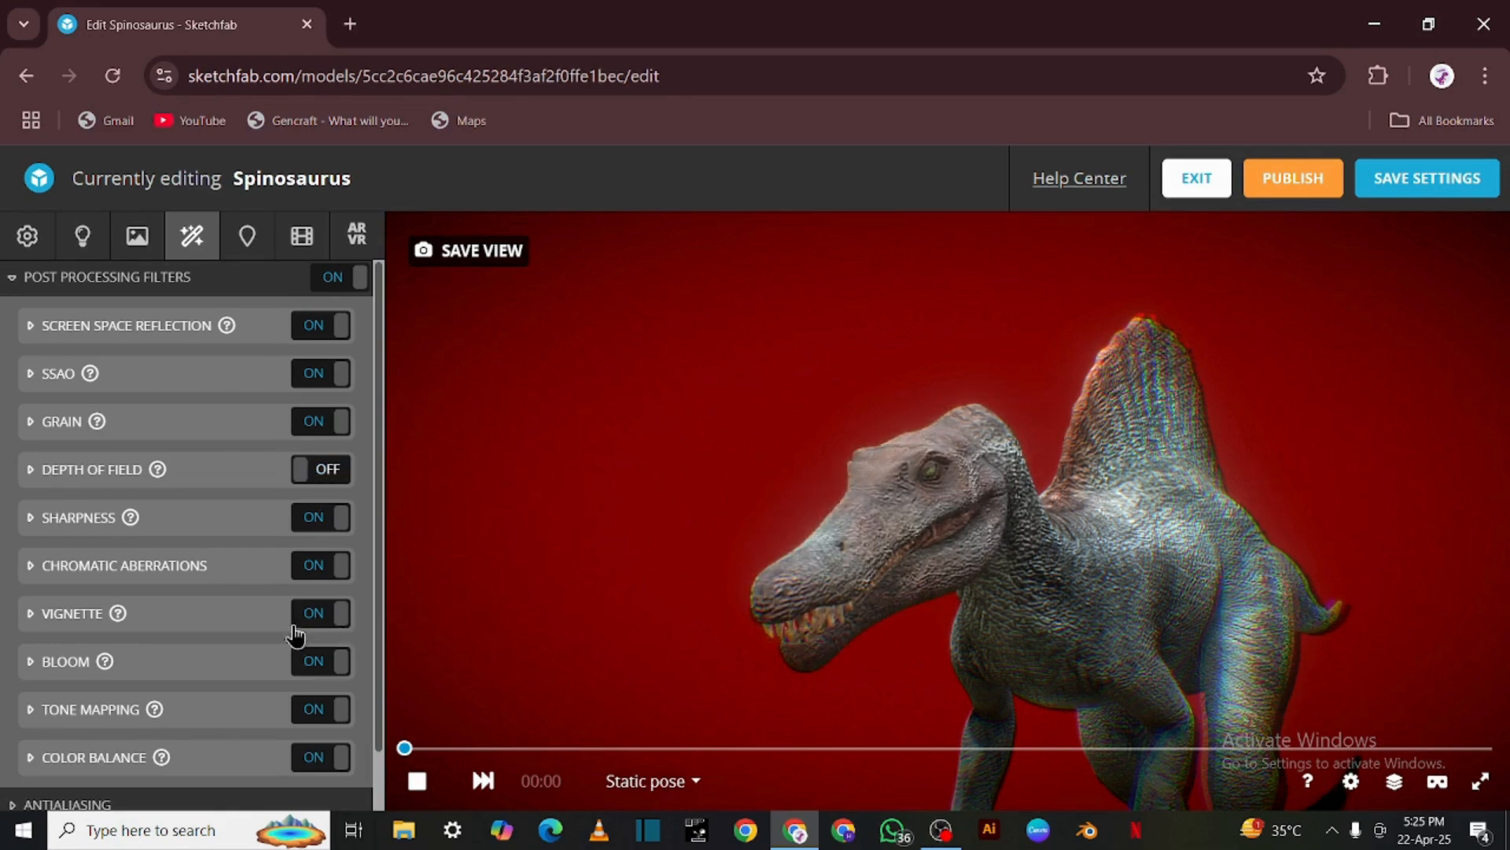
pyautogui.click(324, 580)
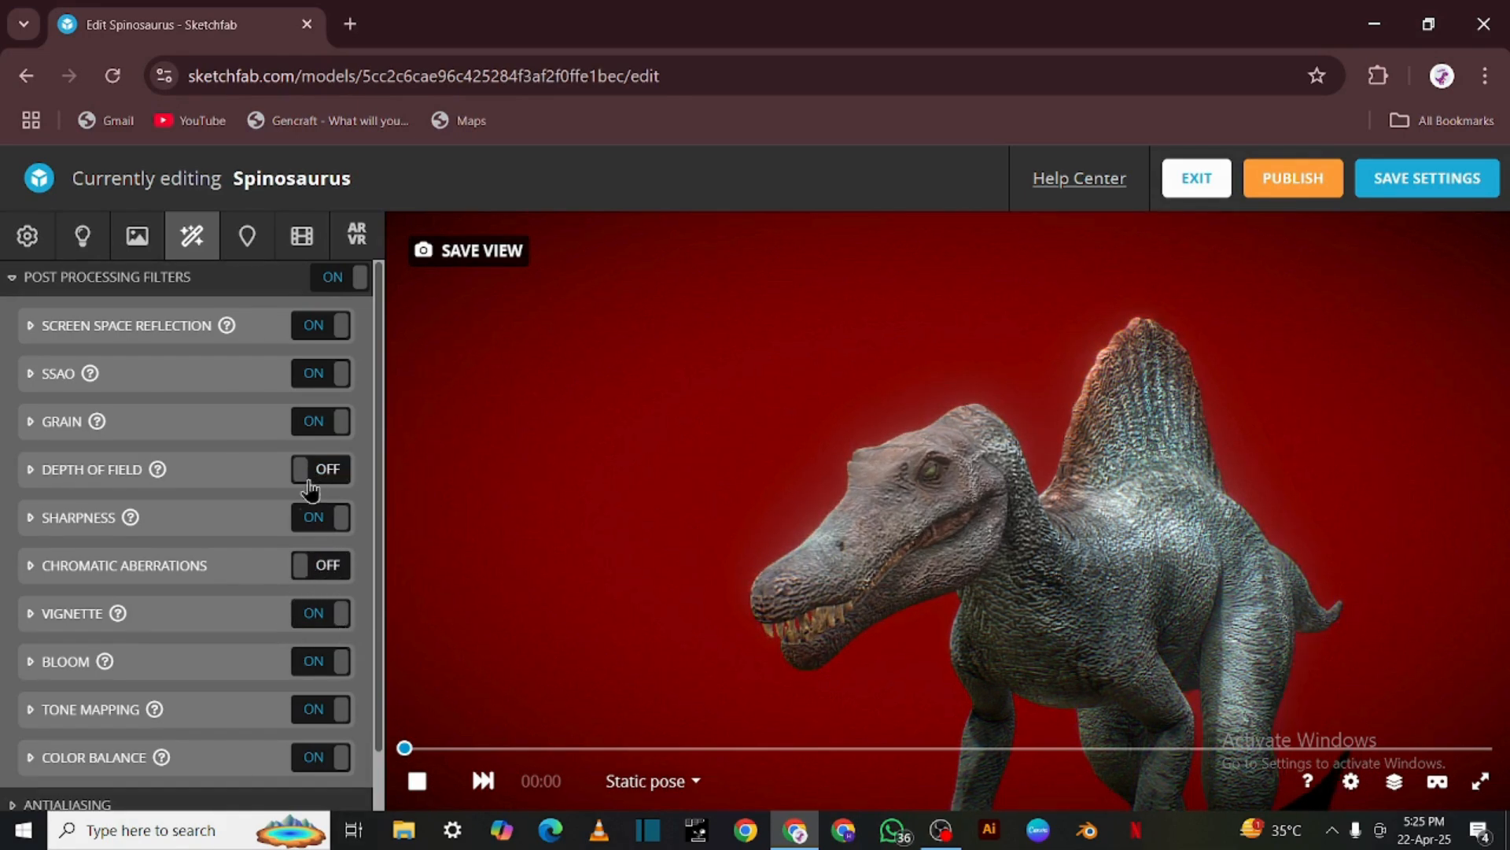
# Turn off the Grain and Bloom post-processing filters
pyautogui.click(317, 429)
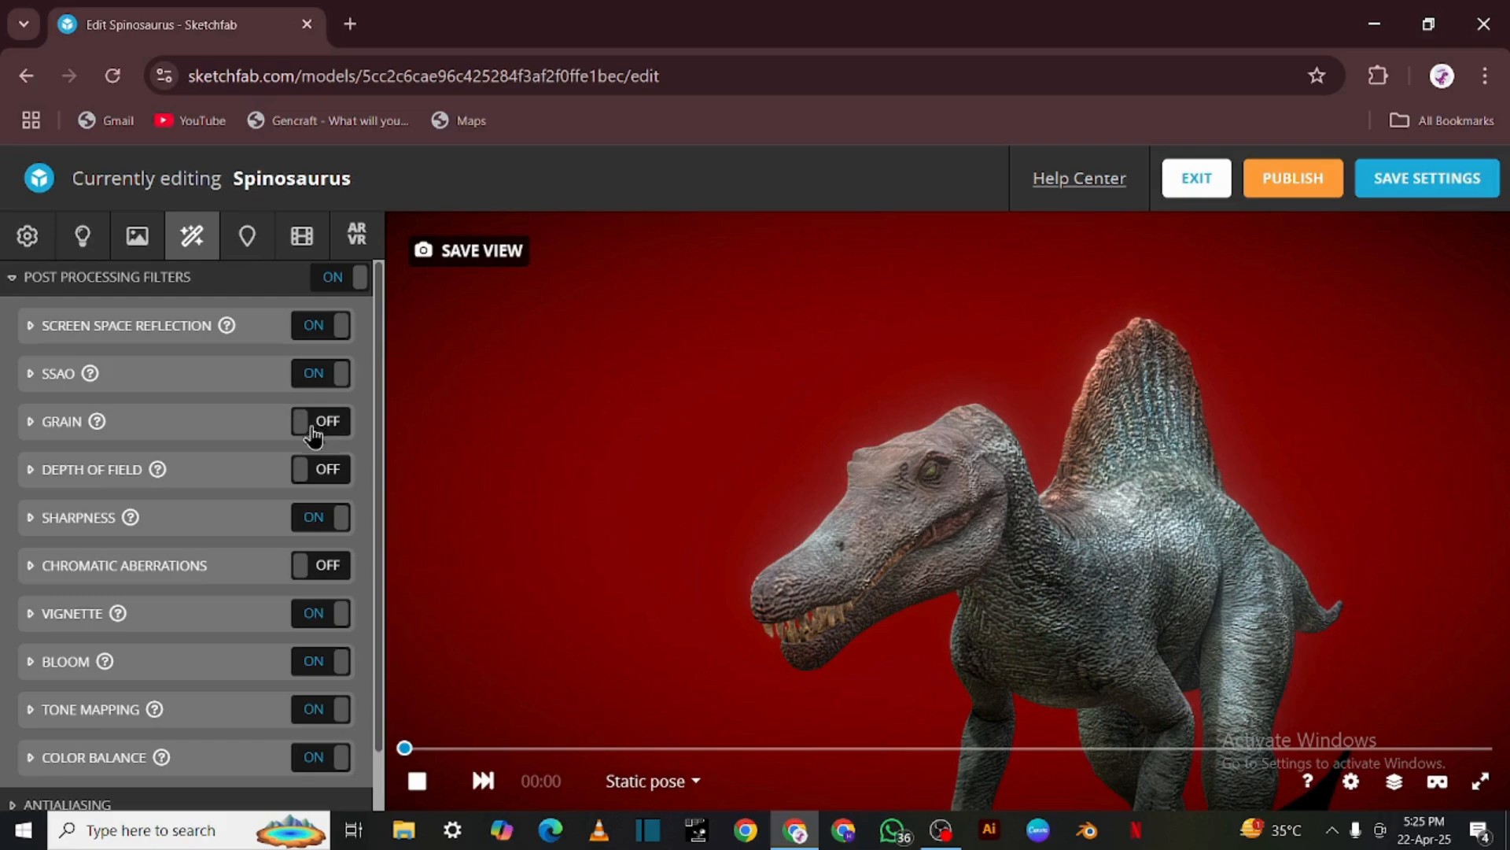
pyautogui.click(318, 663)
pyautogui.moveTo(816, 618); pyautogui.dragTo(752, 619)
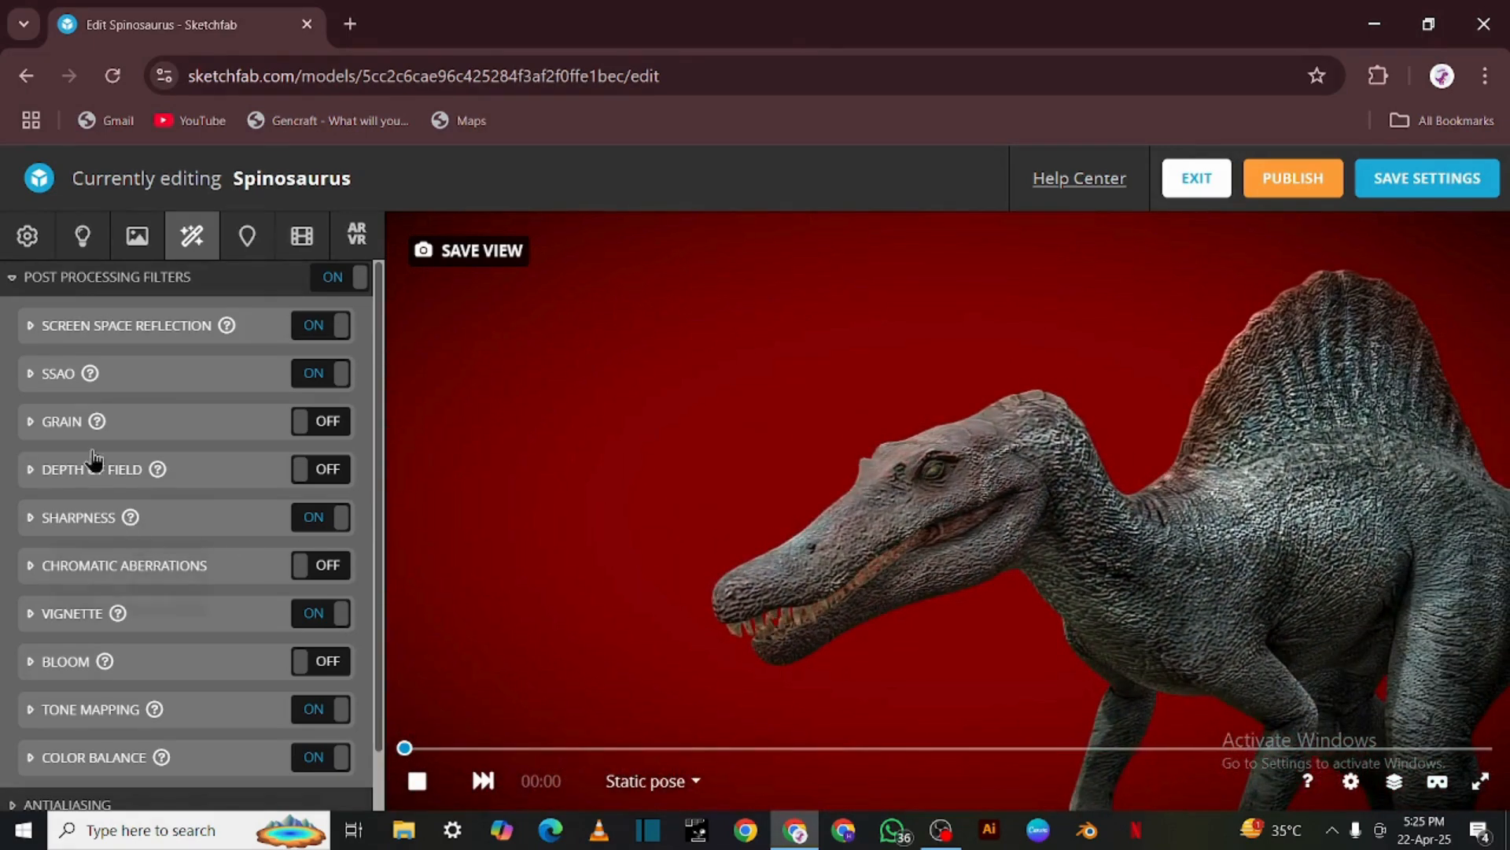
# Lower the Sharpness filter to about 0.089 and check the effect on the Spinosaurus
pyautogui.click(28, 519)
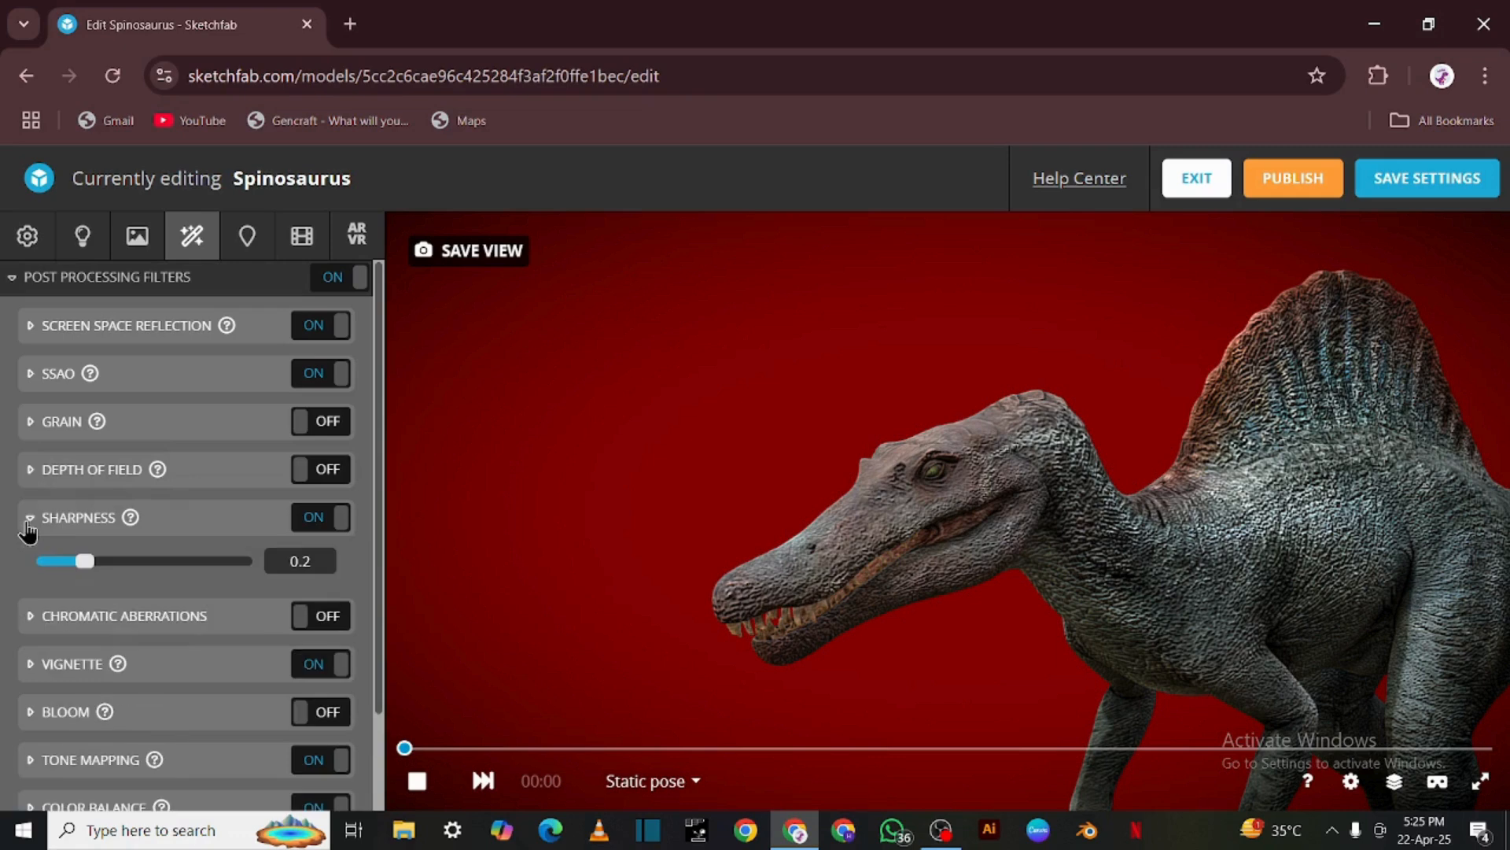
pyautogui.moveTo(87, 564); pyautogui.dragTo(15, 595)
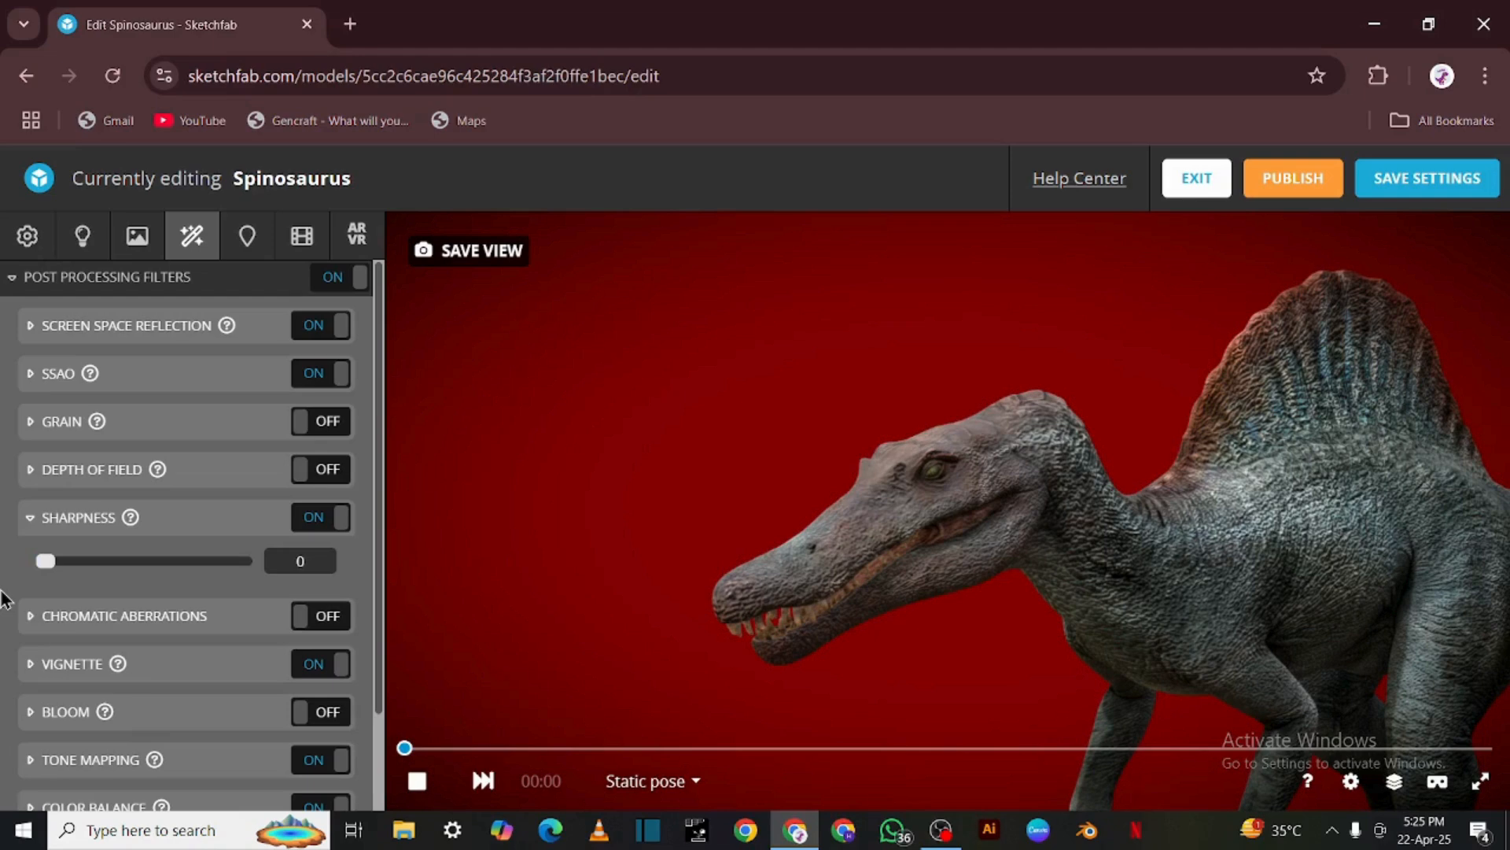
pyautogui.moveTo(47, 591)
pyautogui.mouseDown()
pyautogui.moveTo(80, 588)
pyautogui.moveTo(65, 589)
pyautogui.mouseUp()
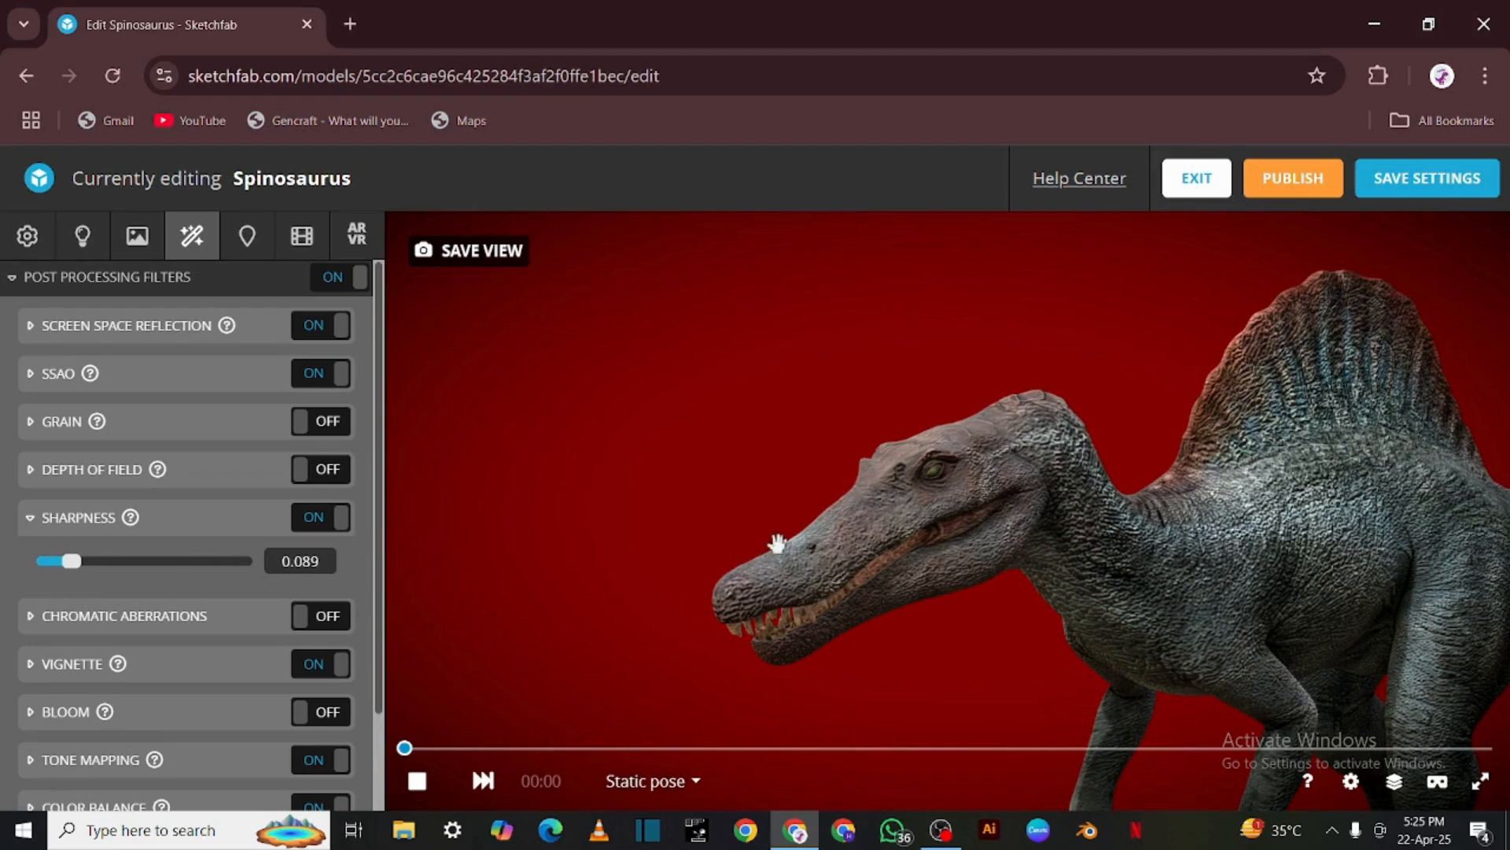
pyautogui.moveTo(775, 539)
pyautogui.mouseDown()
pyautogui.moveTo(738, 543)
pyautogui.moveTo(753, 539)
pyautogui.mouseUp()
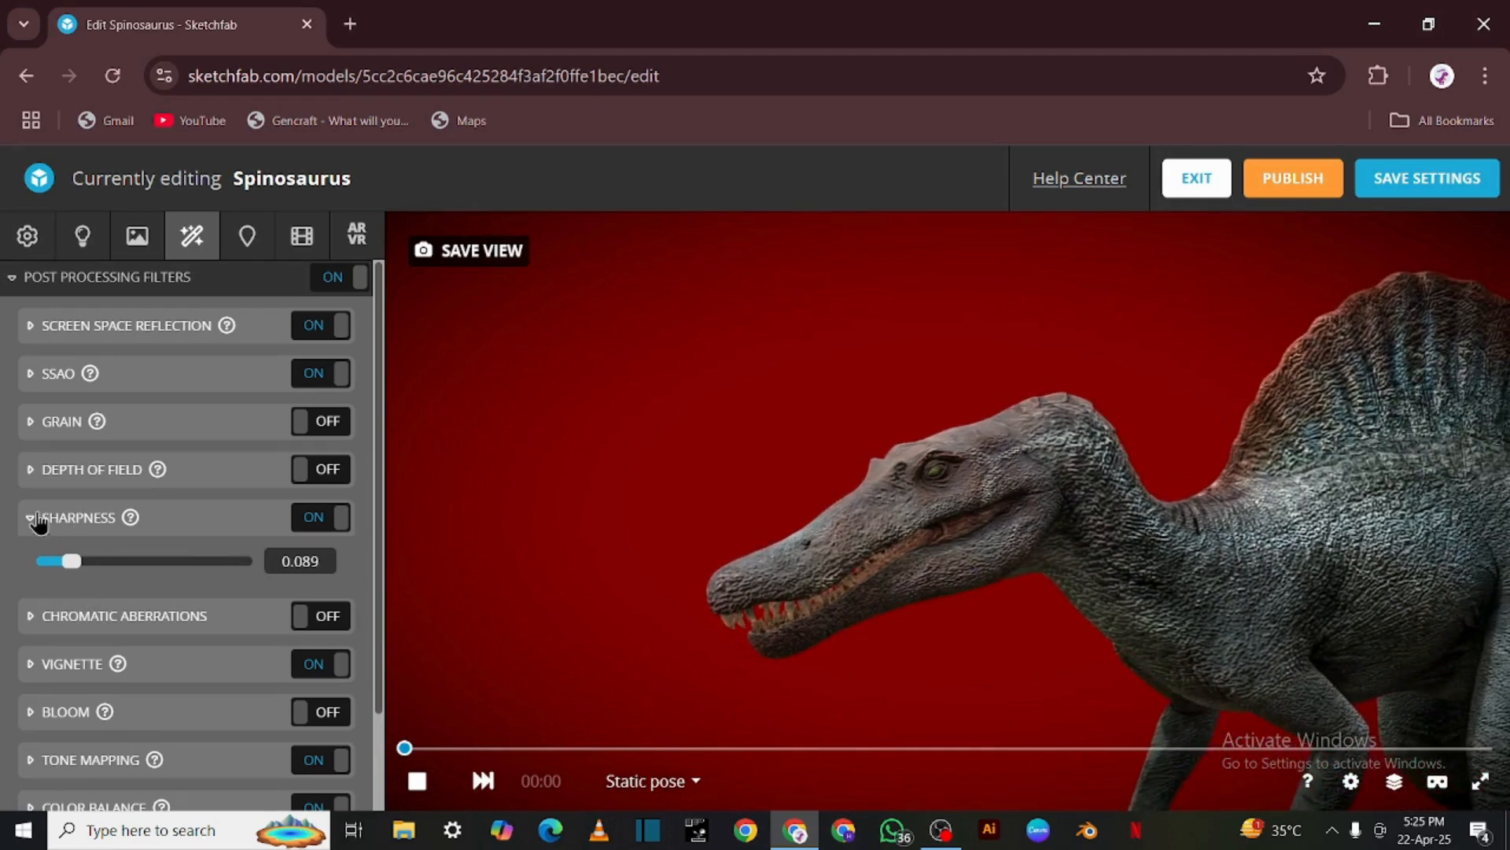
pyautogui.click(32, 526)
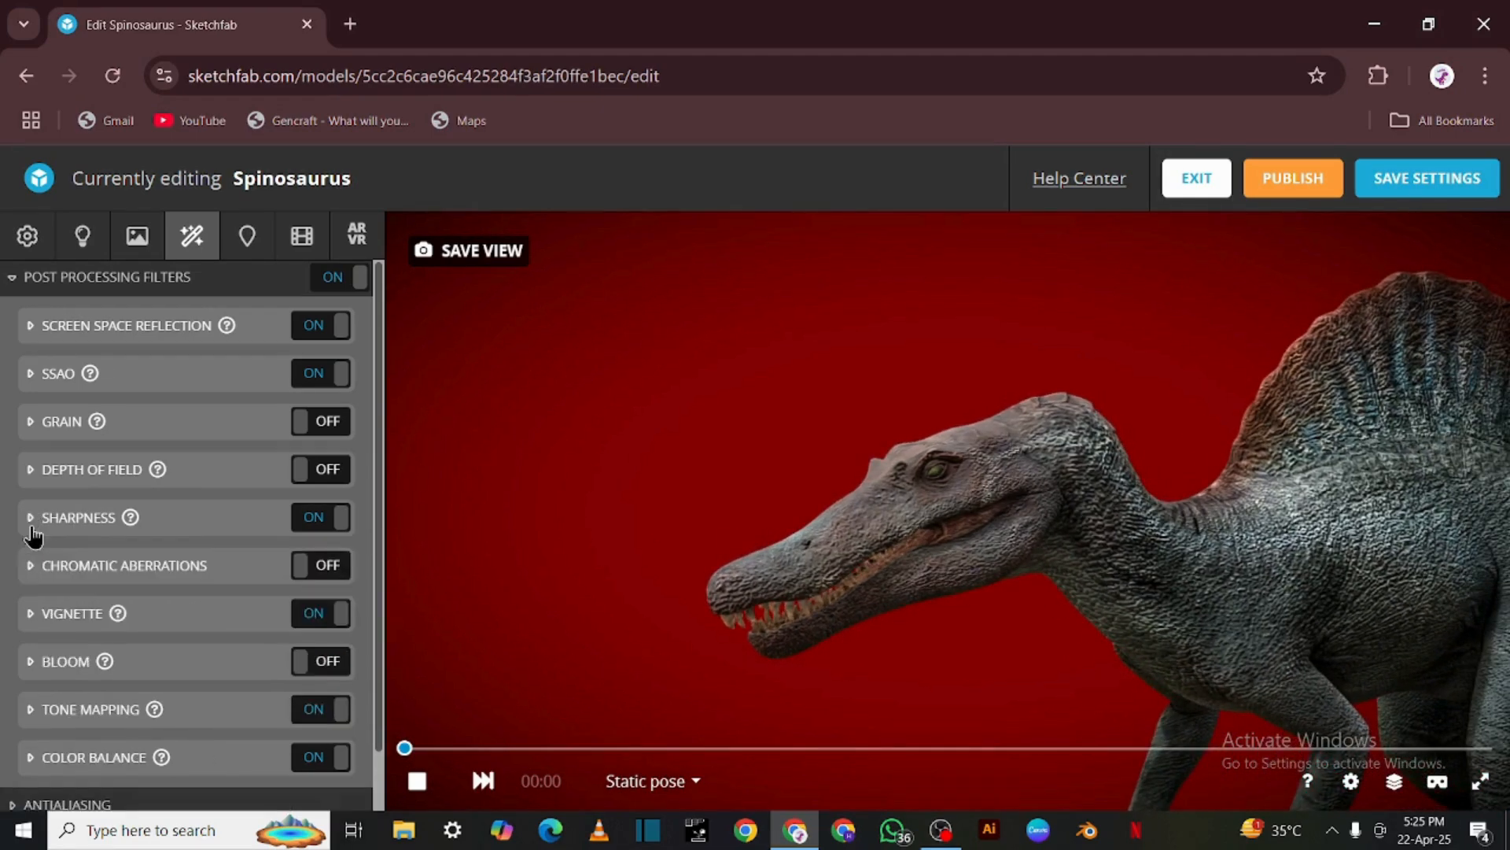
# Set the Vignette filter's amount to about 0.527 and its hardness to about 0.687
pyautogui.click(30, 616)
pyautogui.scroll(-2, 73, 573)
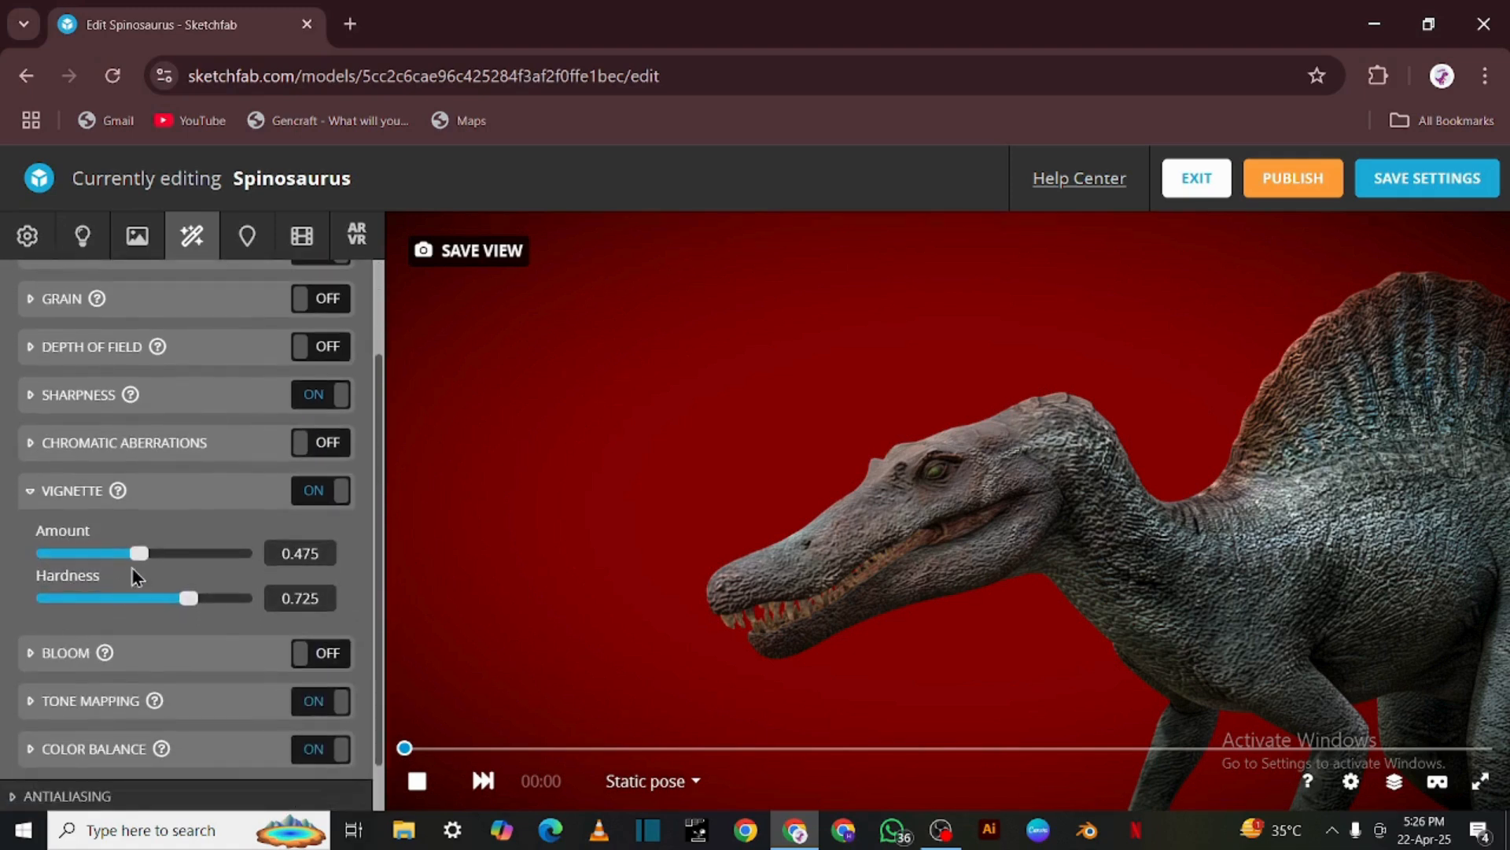
pyautogui.moveTo(138, 553); pyautogui.dragTo(187, 601)
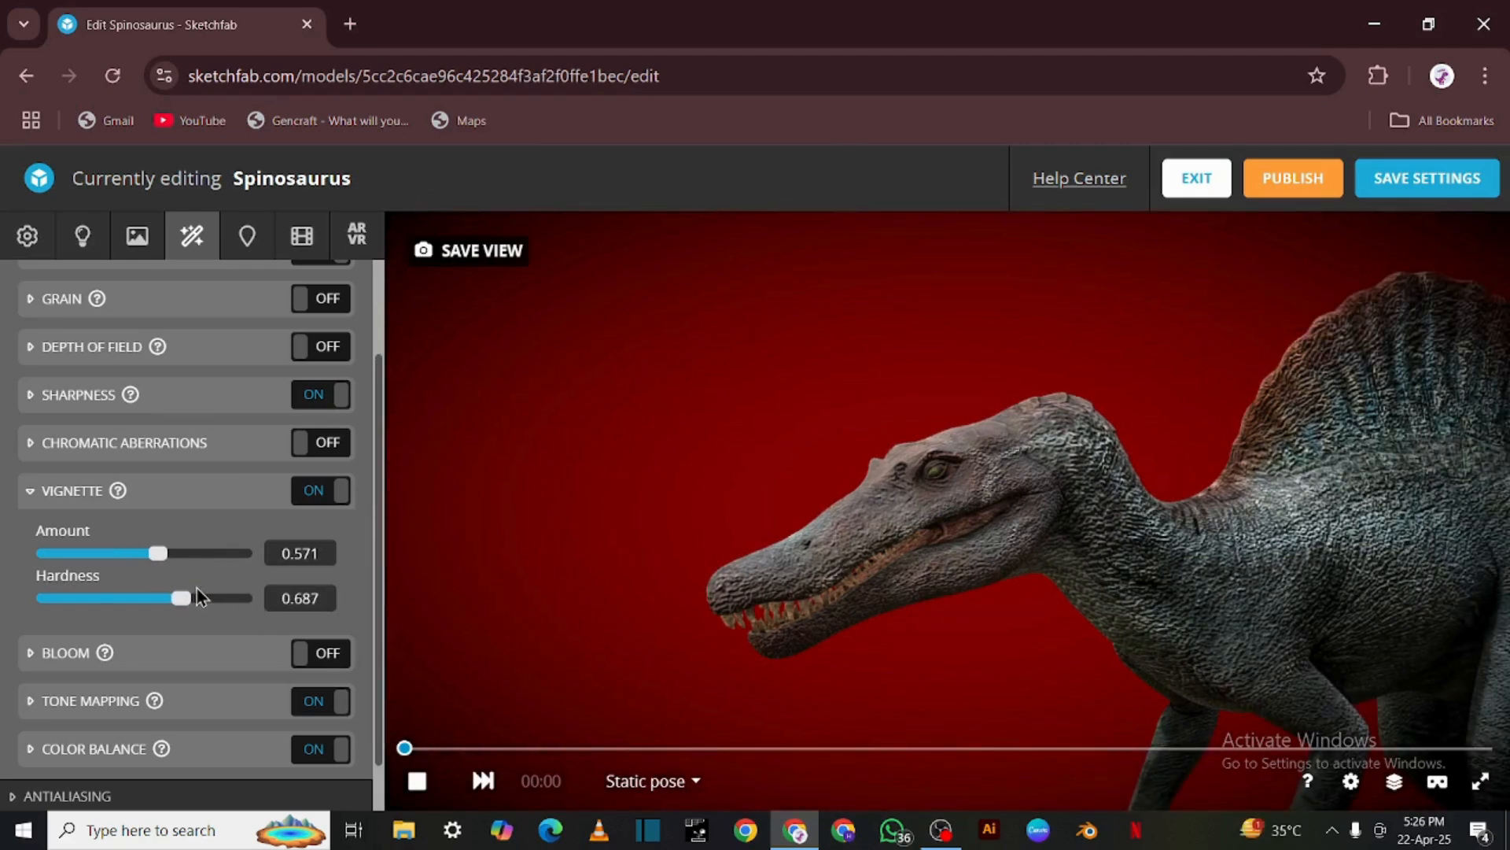
pyautogui.moveTo(157, 553)
pyautogui.mouseDown()
pyautogui.moveTo(135, 559)
pyautogui.moveTo(153, 560)
pyautogui.mouseUp()
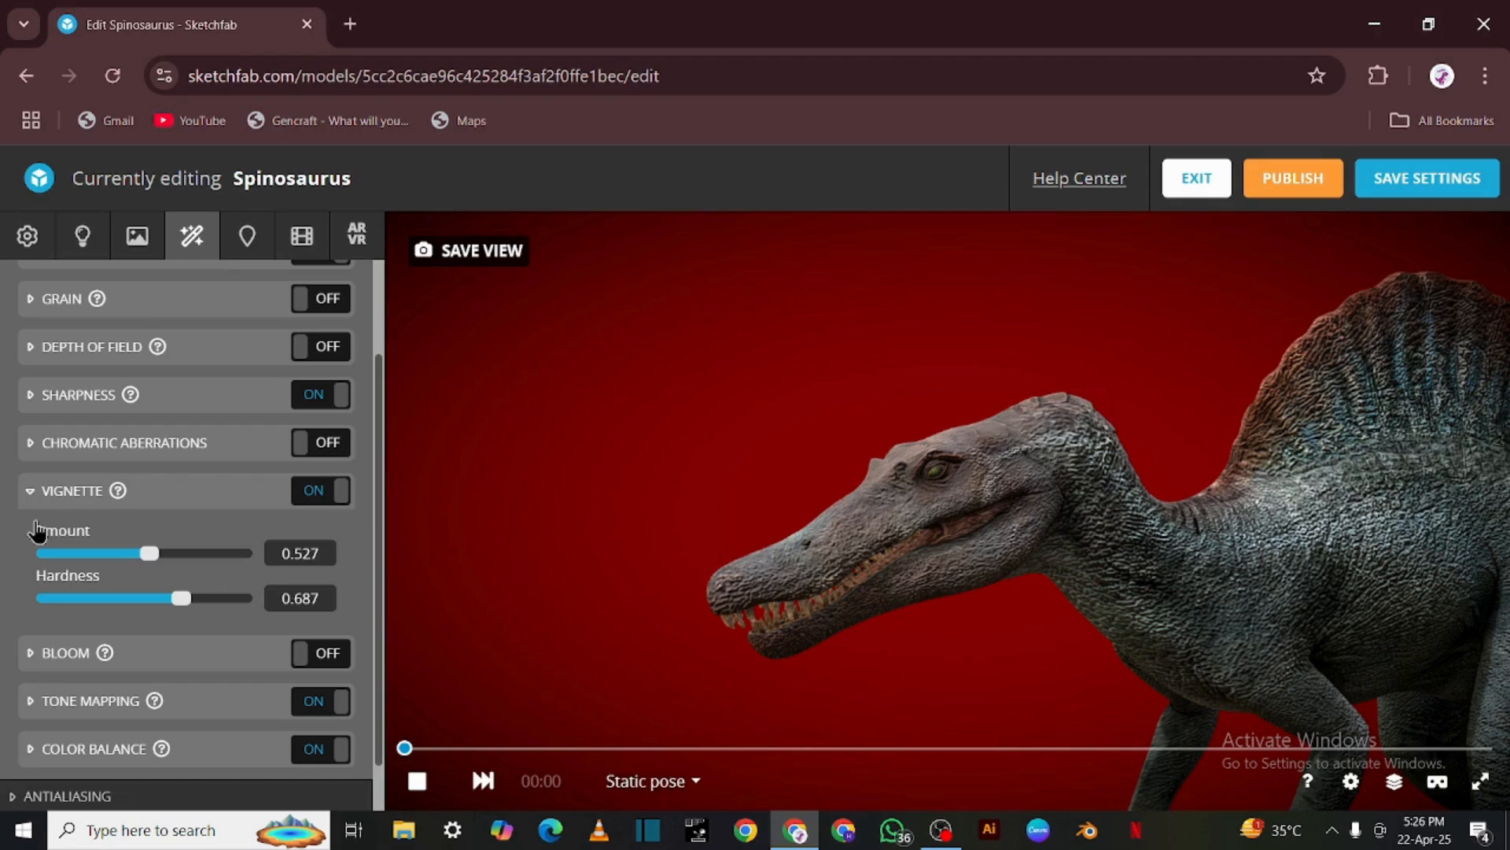
# Set Tone Mapping to Filmic with exposure about 1.308, brightness about 0.175 and contrast 0.01
pyautogui.click(89, 700)
pyautogui.moveTo(144, 715); pyautogui.dragTo(270, 442)
pyautogui.scroll(-3, 270, 441)
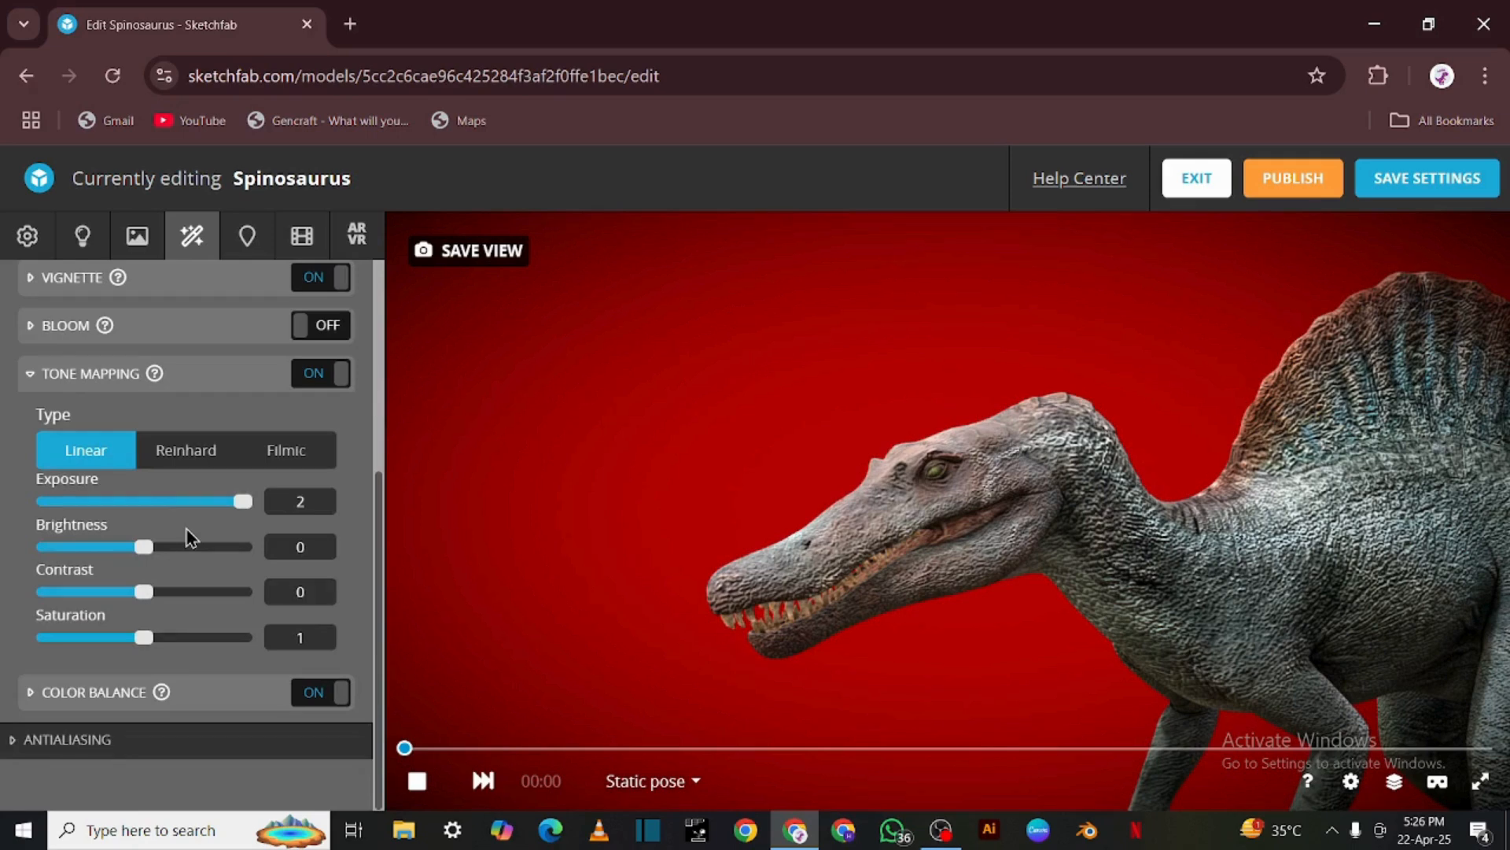
pyautogui.click(285, 450)
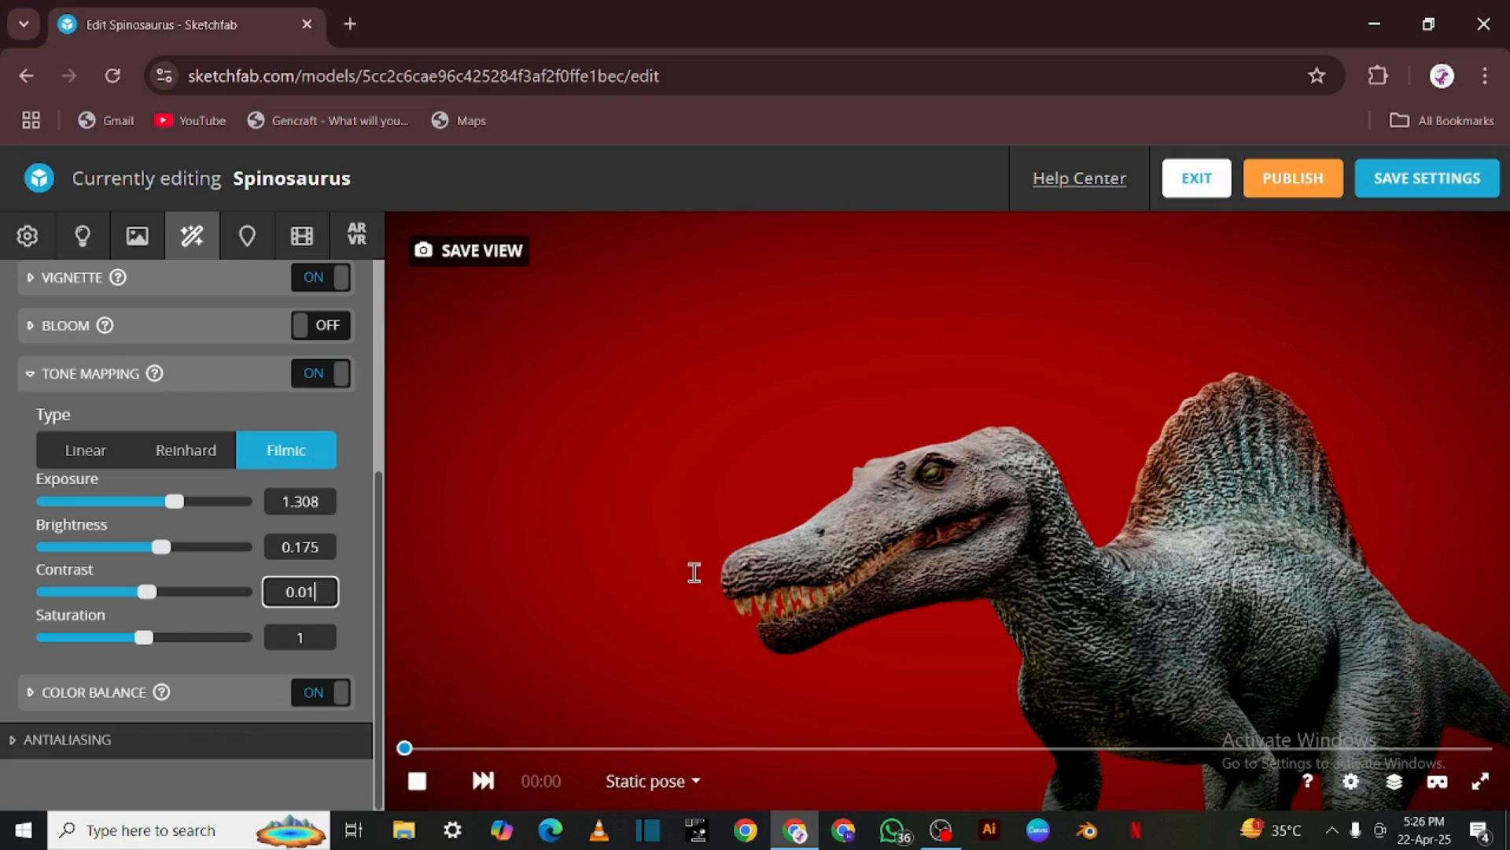
pyautogui.moveTo(694, 572); pyautogui.dragTo(631, 469)
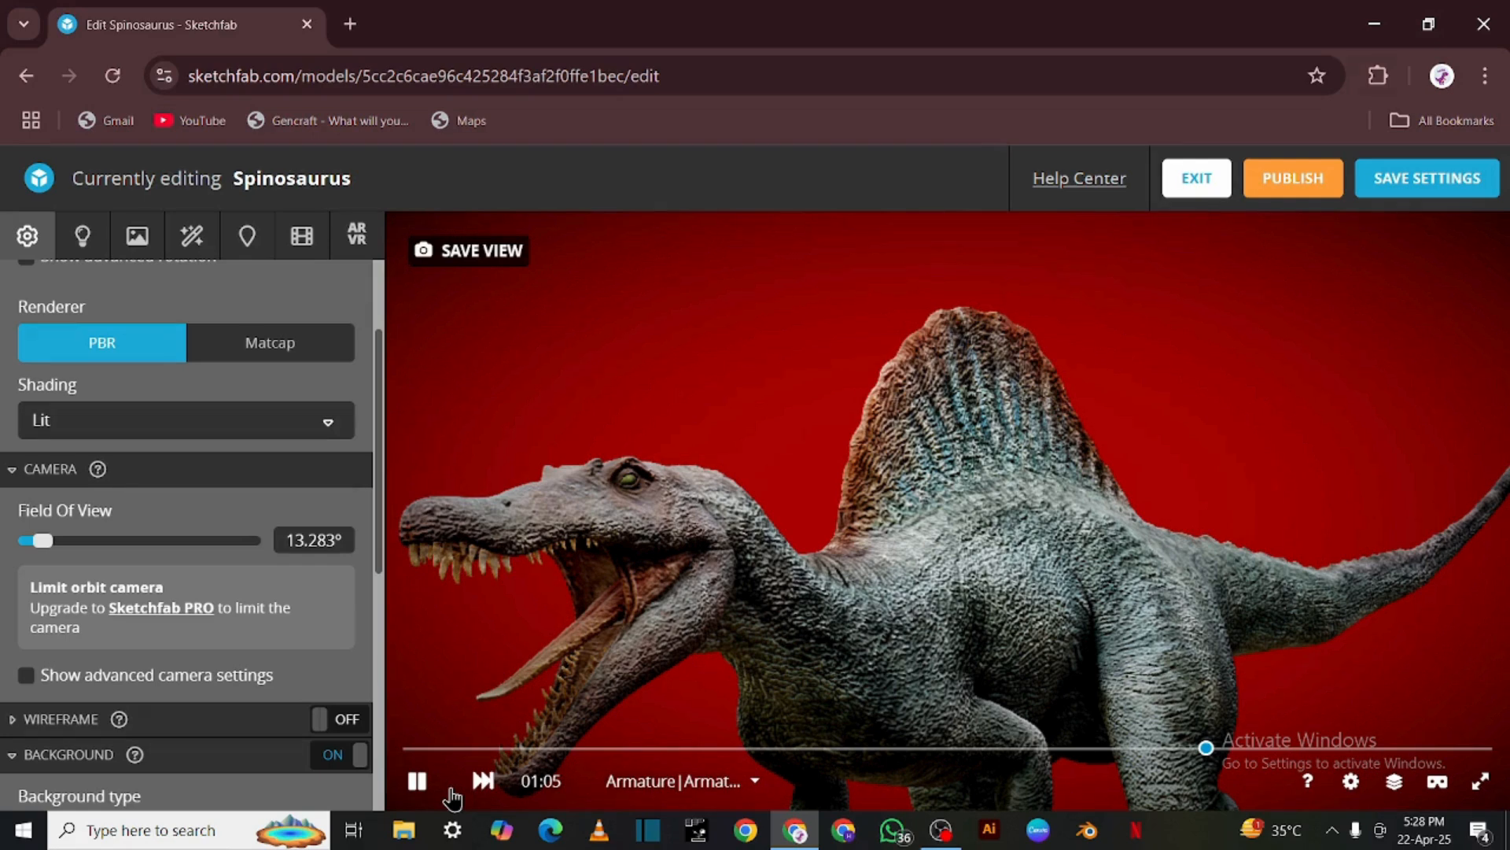
# Pause the Armature animation on an open-mouthed pose, save that view, and check the Spinosaurus in the profile's models list
pyautogui.click(417, 780)
pyautogui.click(470, 251)
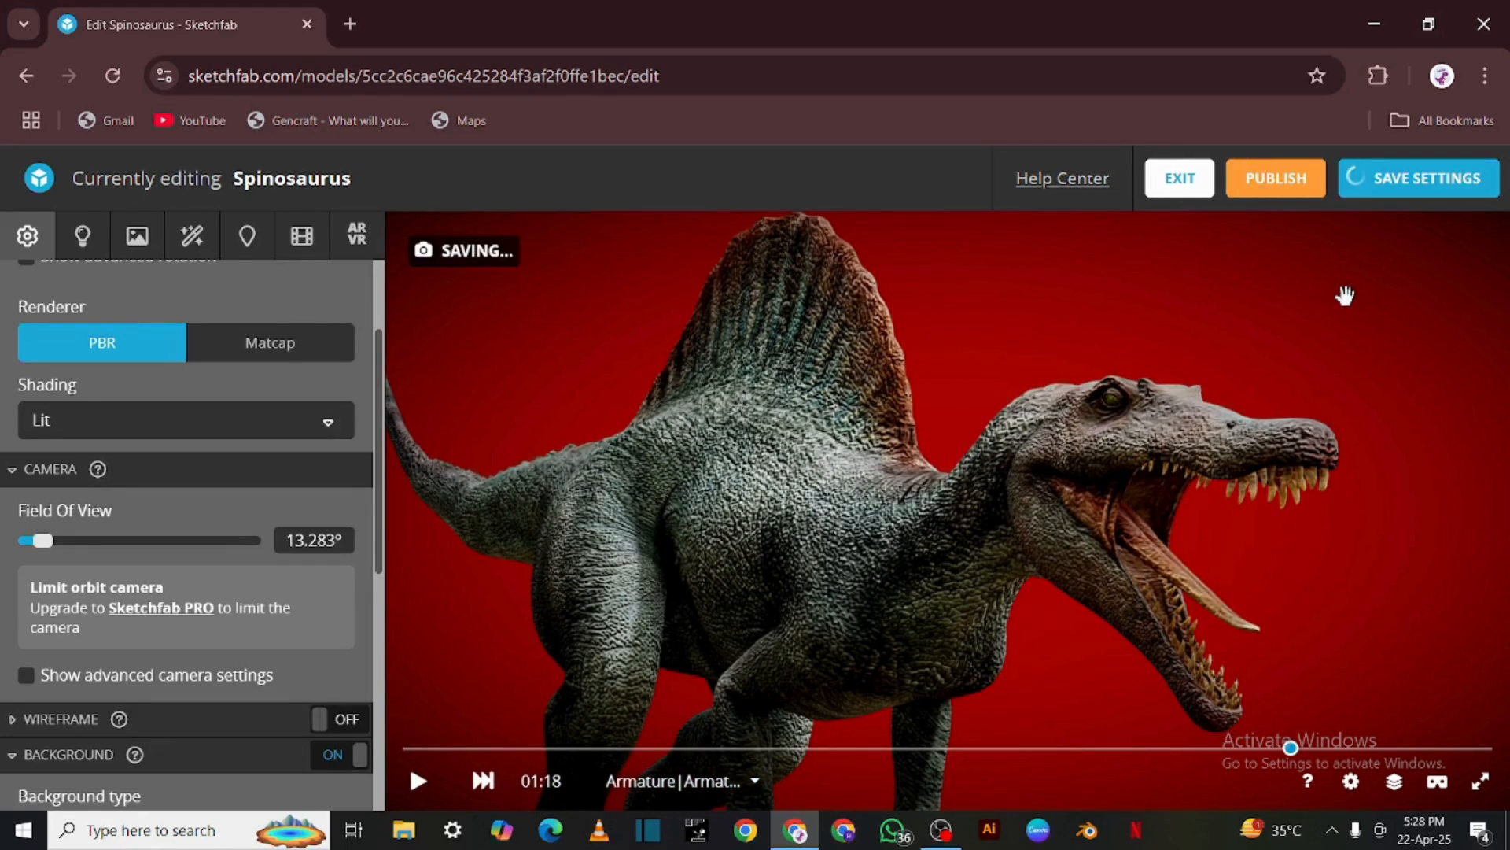
pyautogui.scroll(-3, 1022, 365)
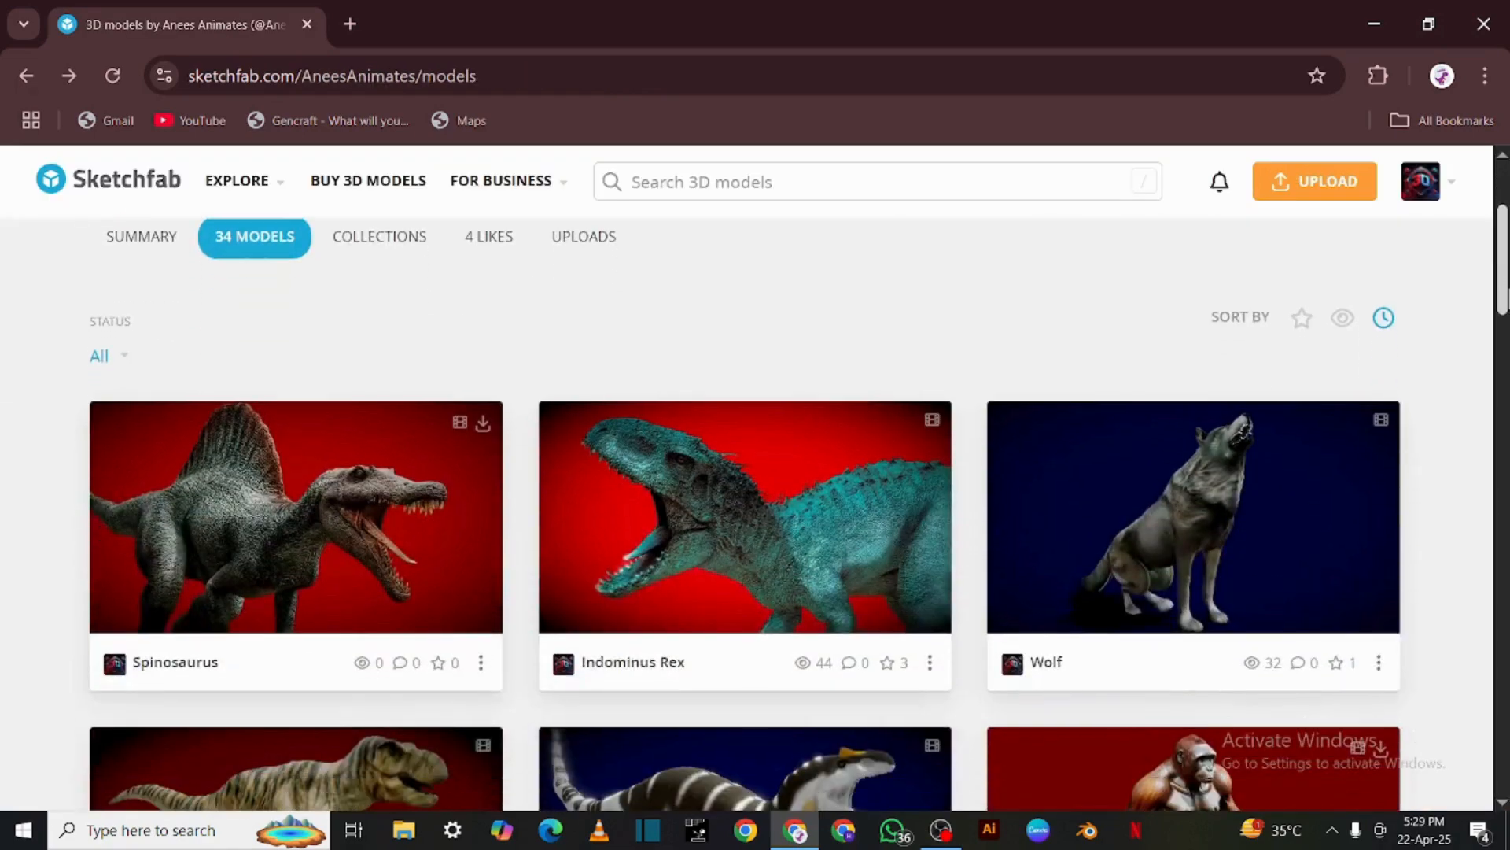